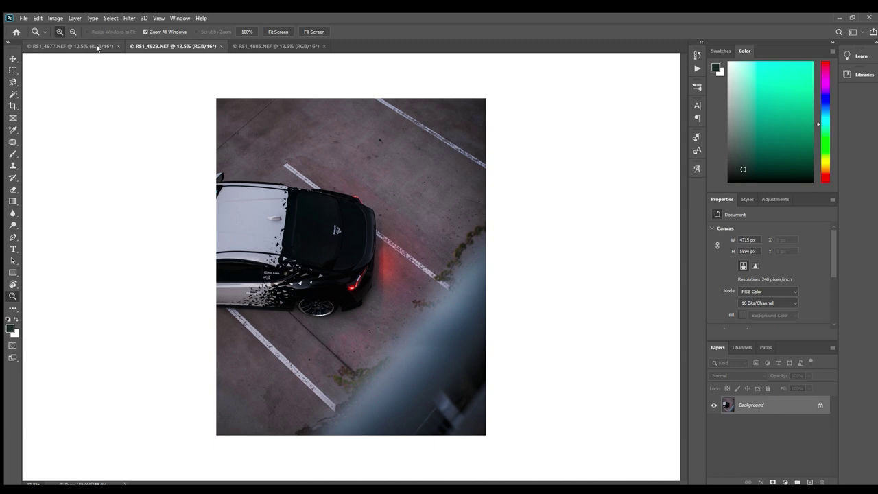
# View the three open car photos and bring up the whole of RS1_4885.NEF.
pyautogui.click(98, 46)
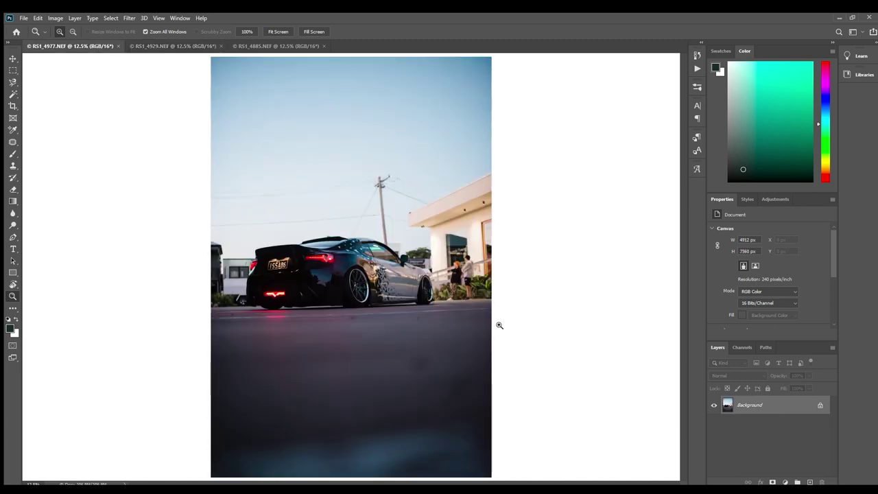
pyautogui.click(175, 46)
pyautogui.click(252, 47)
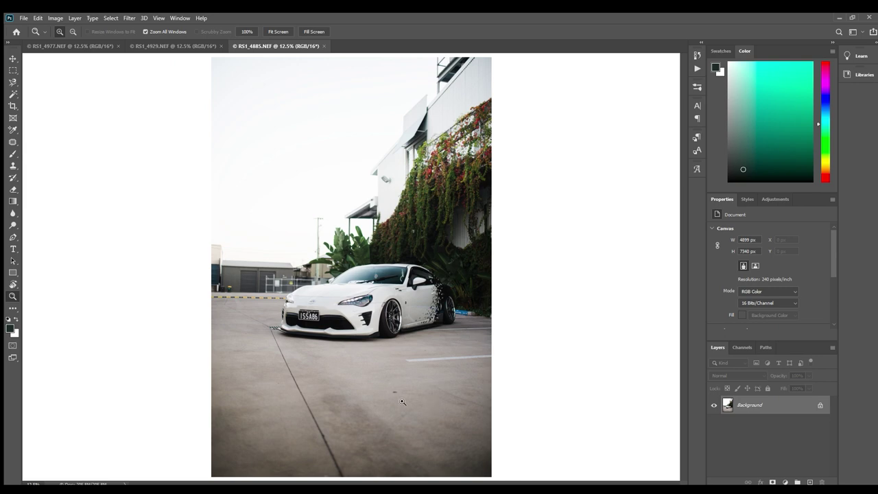
pyautogui.moveTo(425, 362); pyautogui.dragTo(325, 209)
pyautogui.keyDown('alt'); pyautogui.click(326, 210); pyautogui.keyUp('alt')
pyautogui.keyDown('alt'); pyautogui.click(326, 210); pyautogui.keyUp('alt')
pyautogui.keyDown('alt'); pyautogui.click(326, 210); pyautogui.keyUp('alt')
pyautogui.keyDown('alt'); pyautogui.click(325, 210); pyautogui.keyUp('alt')
pyautogui.keyDown('alt'); pyautogui.click(326, 210); pyautogui.keyUp('alt')
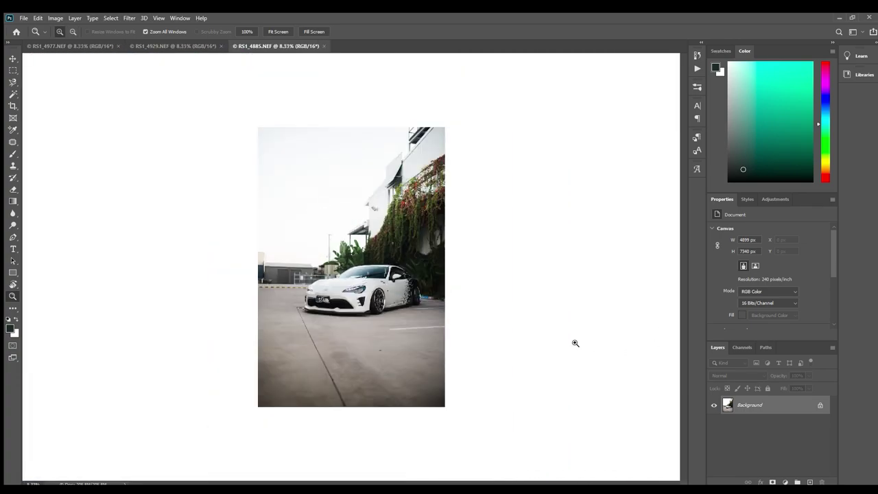
# Examine the white car's front end up close and against the full photo.
pyautogui.click(408, 312)
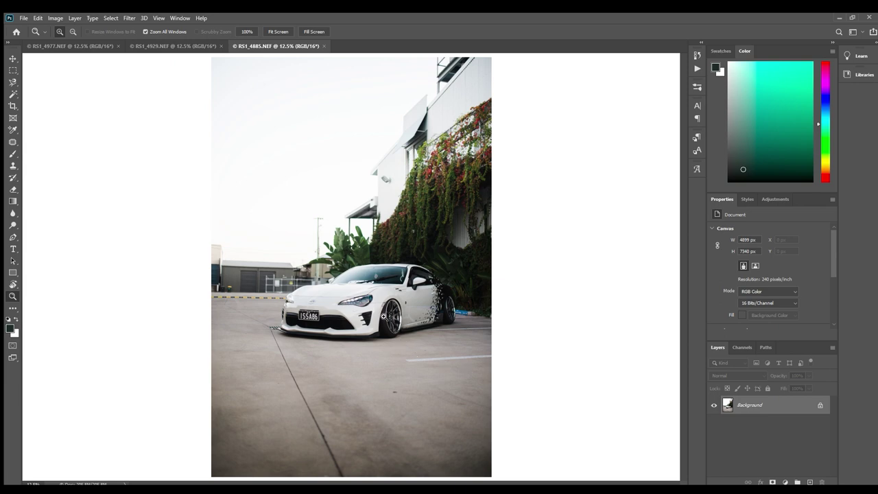
pyautogui.click(350, 316)
pyautogui.click(355, 264)
pyautogui.click(355, 262)
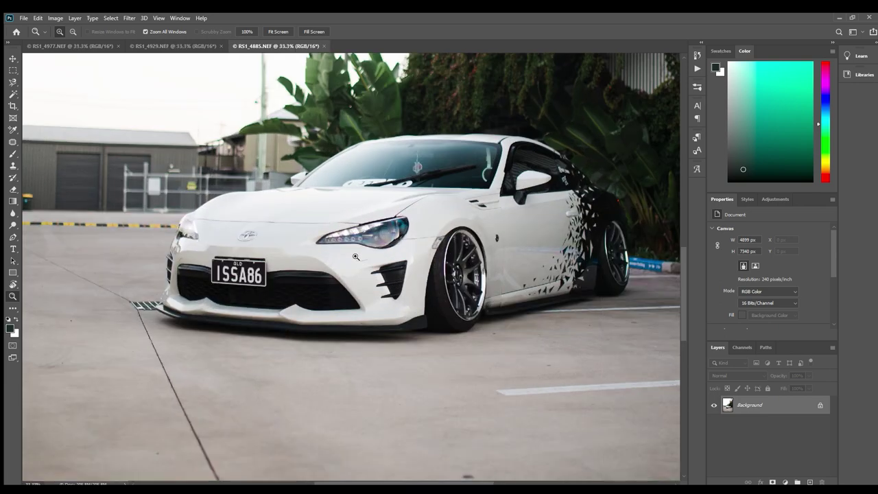
pyautogui.click(355, 257)
pyautogui.click(355, 256)
pyautogui.moveTo(355, 257); pyautogui.dragTo(355, 256)
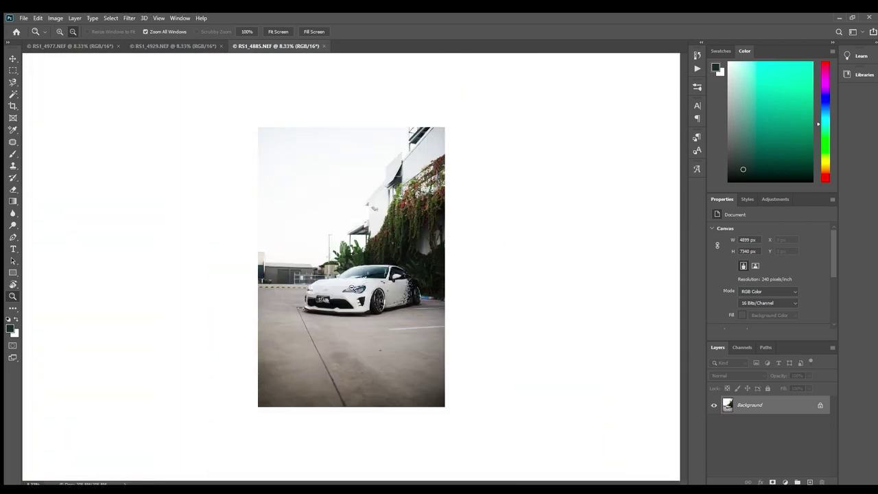
pyautogui.click(354, 288)
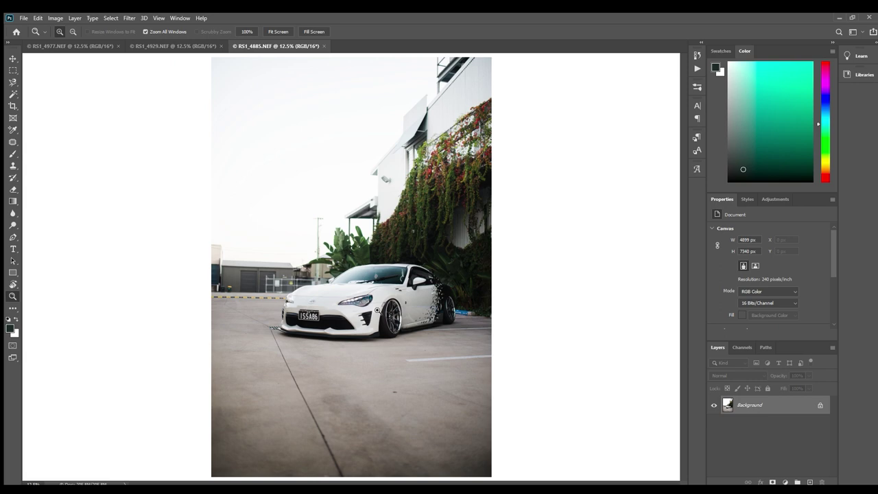
pyautogui.keyDown('alt'); pyautogui.click(386, 304); pyautogui.keyUp('alt')
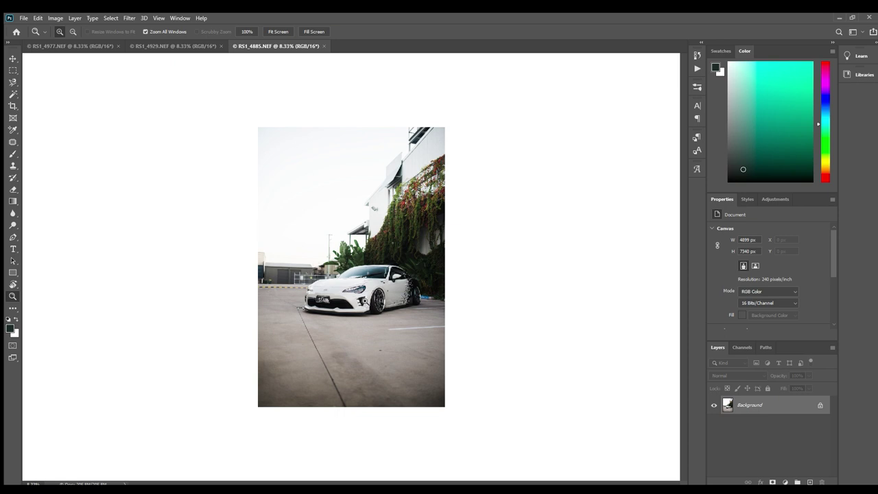
# Inspect the headlight, bumper vent and front wheel of the white car in close-up.
pyautogui.click(365, 301)
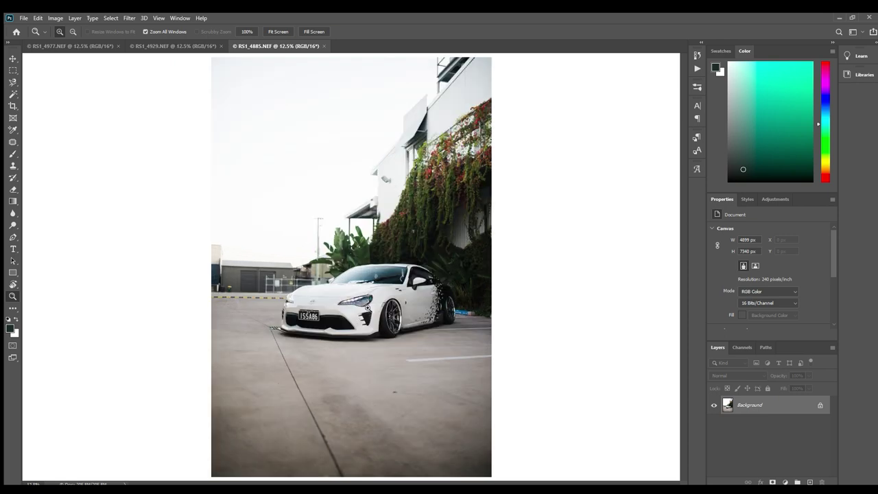
pyautogui.click(374, 310)
pyautogui.click(375, 310)
pyautogui.click(374, 311)
pyautogui.click(350, 210)
pyautogui.click(350, 210)
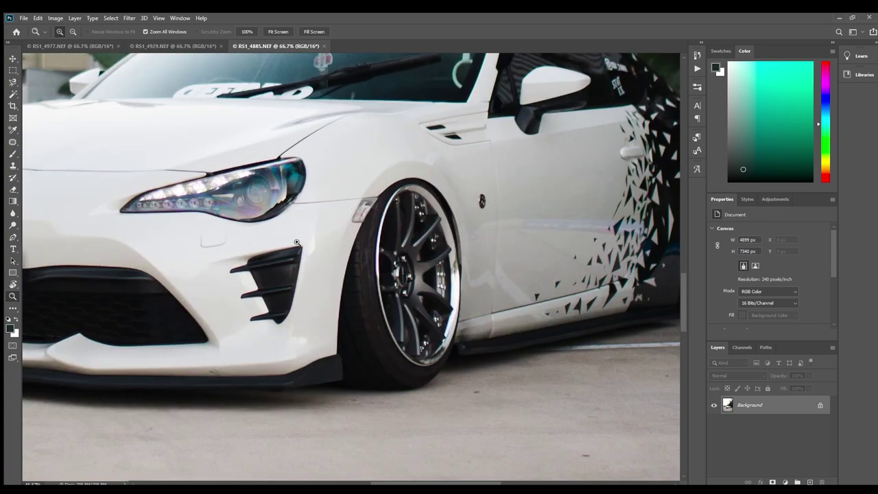
pyautogui.click(297, 243)
pyautogui.keyDown('alt'); pyautogui.click(331, 281); pyautogui.keyUp('alt')
pyautogui.keyDown('alt'); pyautogui.click(331, 281); pyautogui.keyUp('alt')
pyautogui.keyDown('alt'); pyautogui.click(331, 281); pyautogui.keyUp('alt')
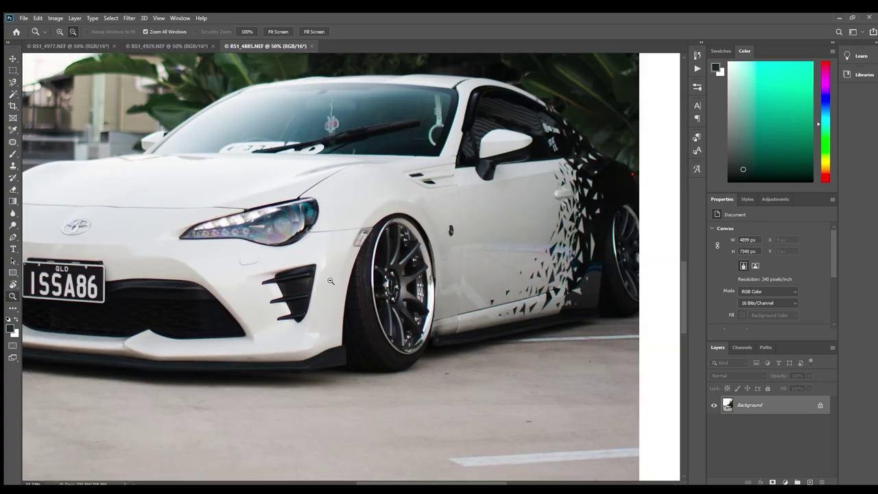
pyautogui.keyDown('alt'); pyautogui.click(330, 281); pyautogui.keyUp('alt')
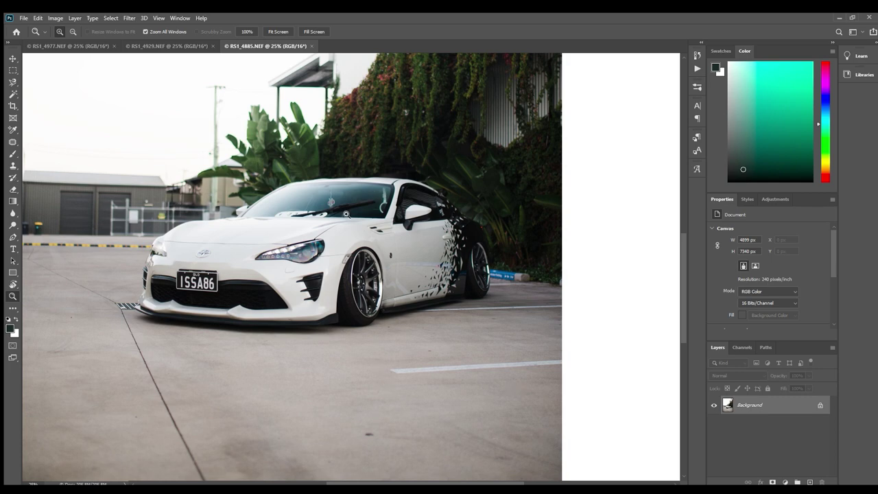
pyautogui.moveTo(235, 199); pyautogui.dragTo(330, 312)
pyautogui.keyDown('alt'); pyautogui.click(443, 271); pyautogui.keyUp('alt')
pyautogui.keyDown('alt'); pyautogui.click(394, 299); pyautogui.keyUp('alt')
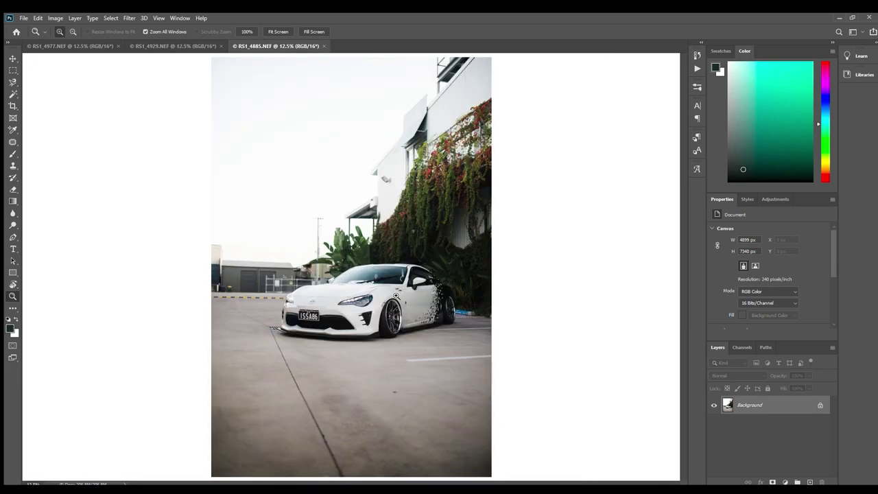
# Examine the concrete around the car, the vine-covered wall and the car's side and wheels in close-up.
pyautogui.click(377, 303)
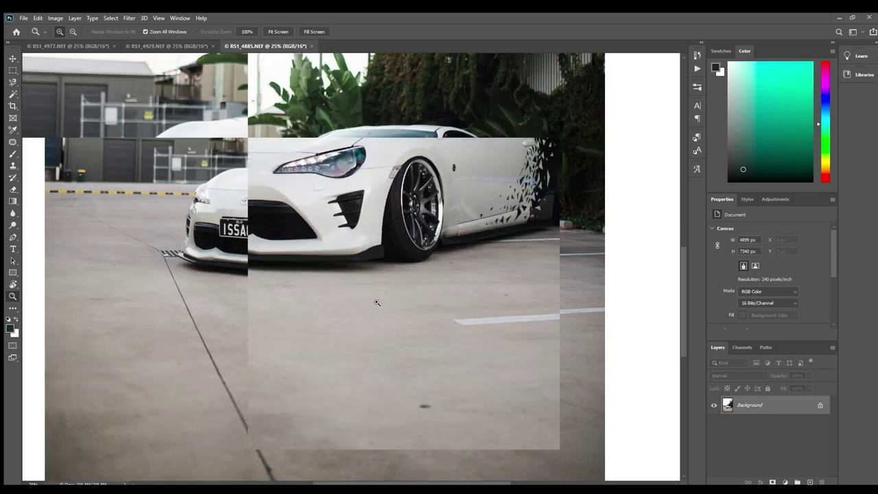
pyautogui.keyDown('alt'); pyautogui.click(380, 288); pyautogui.keyUp('alt')
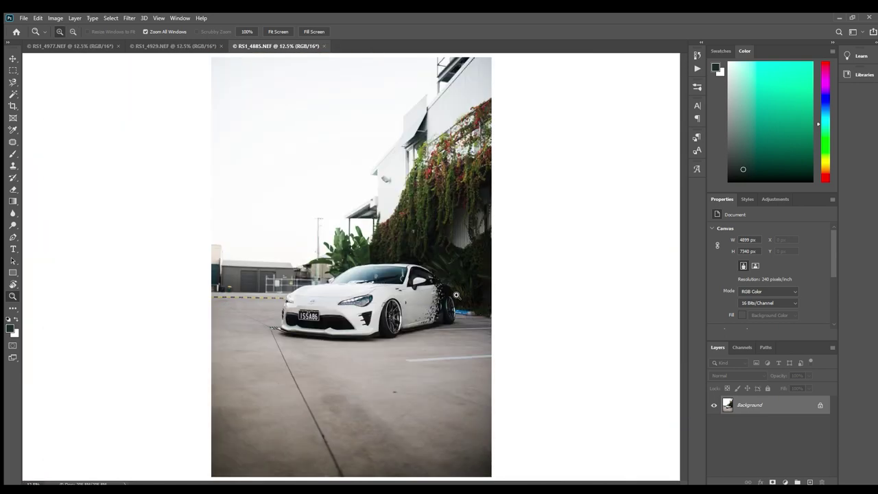
pyautogui.click(466, 330)
pyautogui.keyDown('alt'); pyautogui.click(324, 285); pyautogui.keyUp('alt')
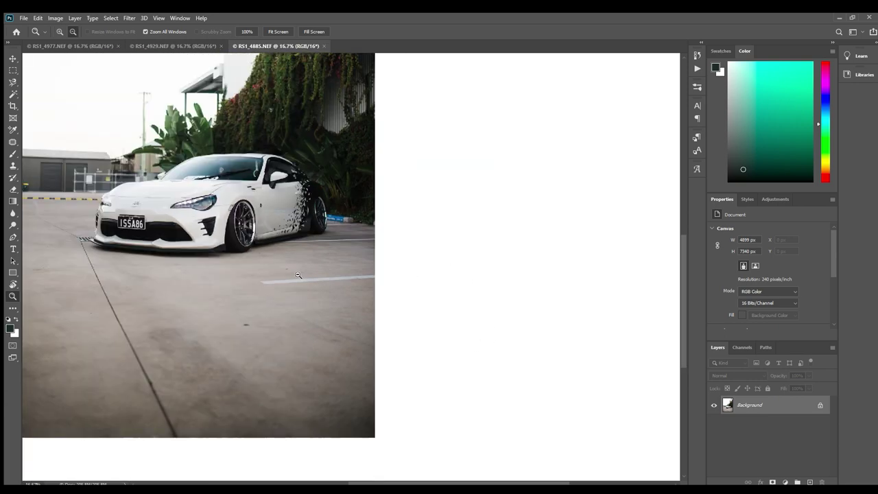
pyautogui.keyDown('alt'); pyautogui.click(325, 286); pyautogui.keyUp('alt')
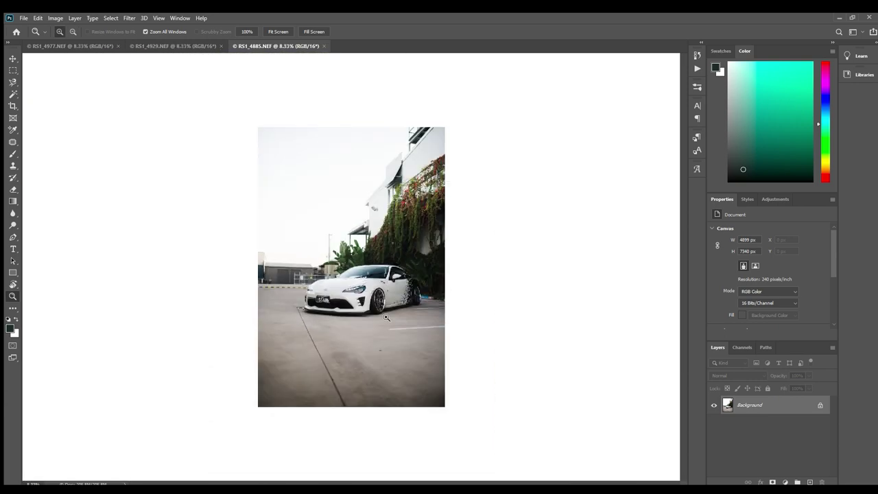
pyautogui.click(413, 191)
pyautogui.click(412, 191)
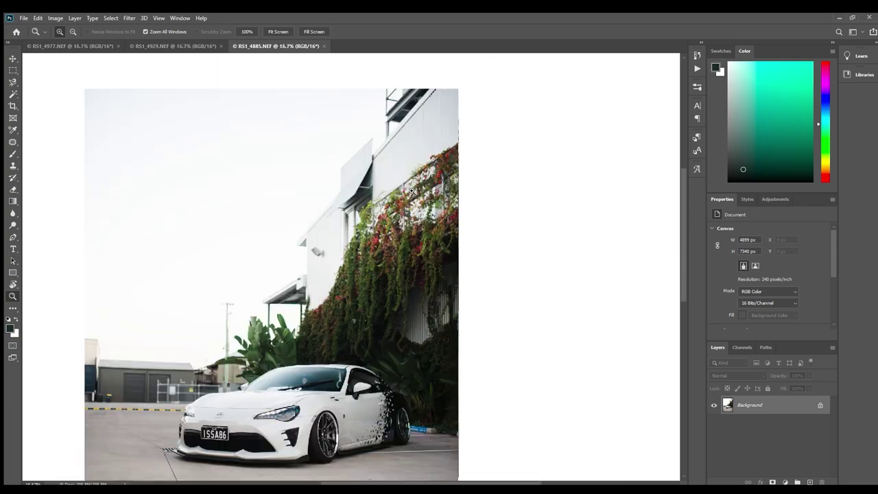
pyautogui.click(371, 243)
pyautogui.click(369, 243)
pyautogui.click(369, 244)
pyautogui.click(369, 244)
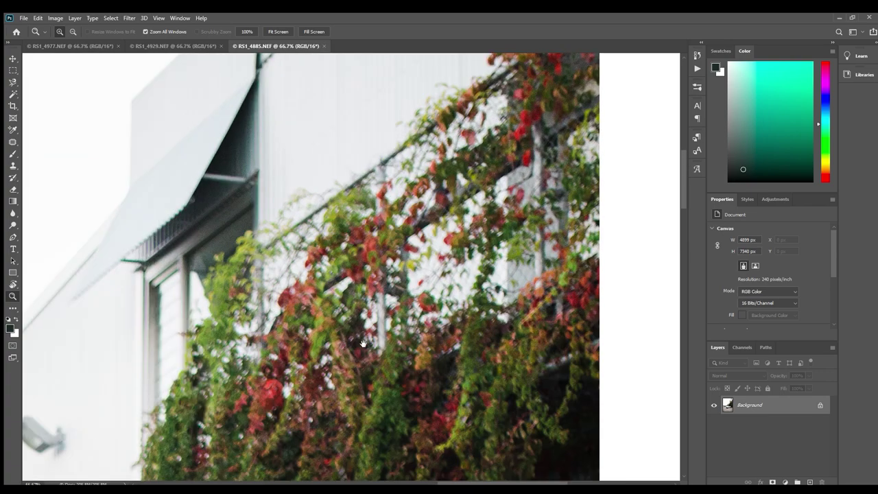
pyautogui.moveTo(348, 447); pyautogui.dragTo(388, 370)
pyautogui.moveTo(458, 405); pyautogui.dragTo(490, 288)
pyautogui.moveTo(394, 418); pyautogui.dragTo(405, 155)
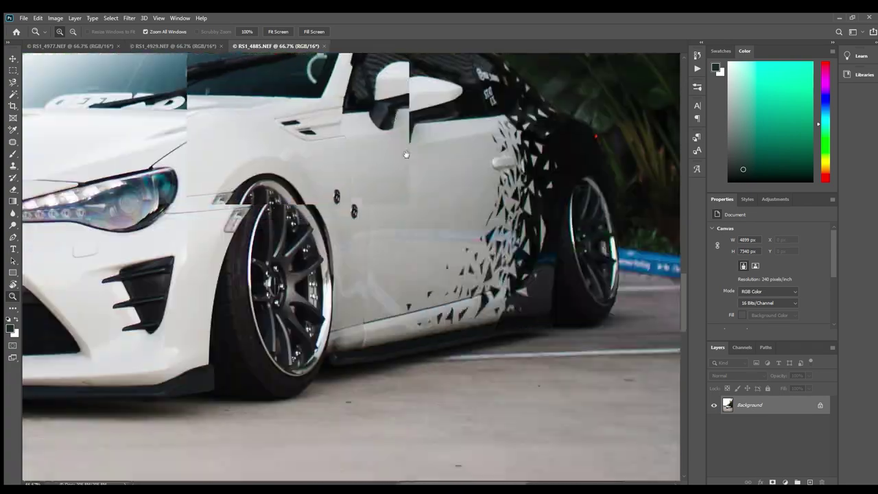
pyautogui.moveTo(401, 306); pyautogui.dragTo(342, 302)
pyautogui.scroll(-5, 342, 303)
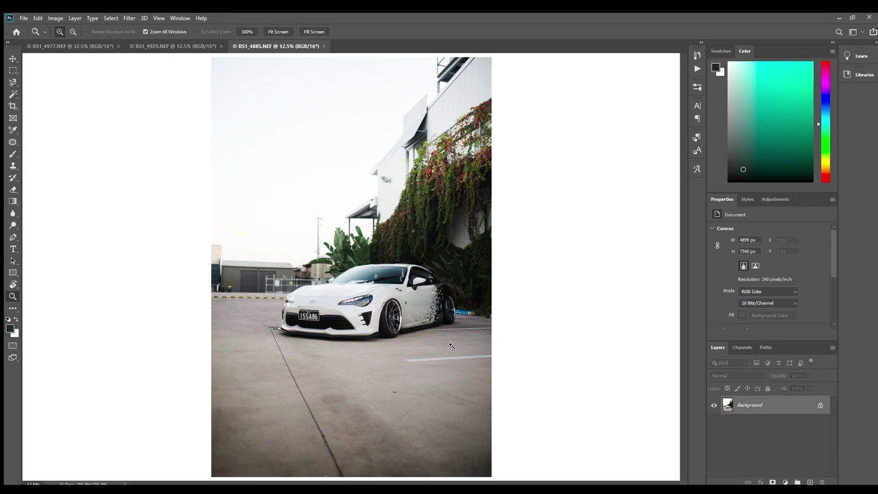
# Revisit the RS1_4929.NEF and RS1_4977.NEF photos and return to RS1_4885.NEF.
pyautogui.click(180, 46)
pyautogui.click(75, 46)
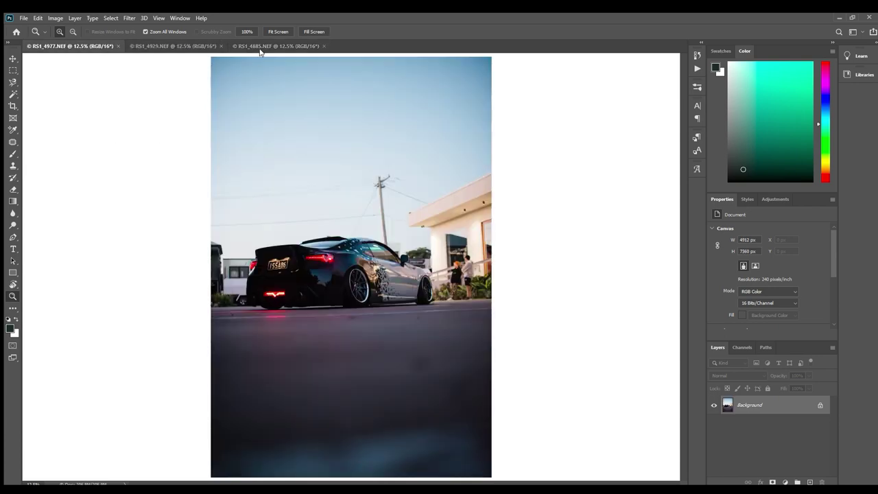
pyautogui.click(261, 46)
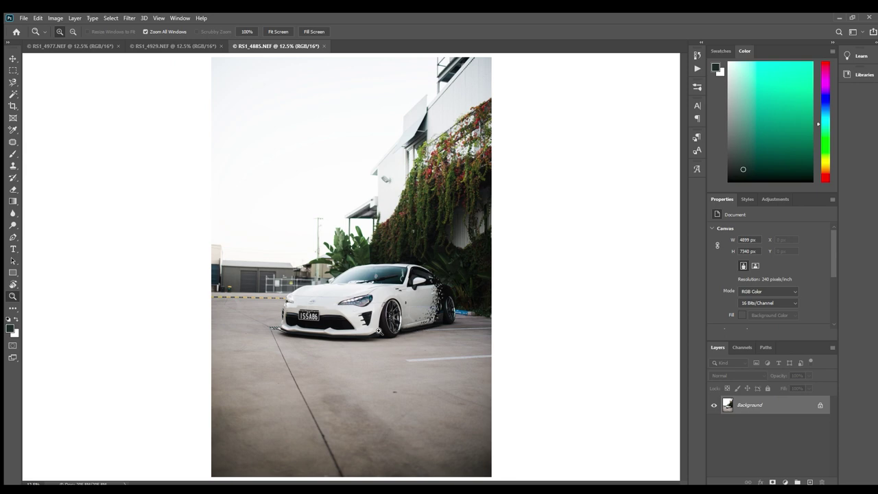
# Examine the concrete ground and the white parking line in front of the car for distracting elements.
pyautogui.click(447, 352)
pyautogui.click(325, 261)
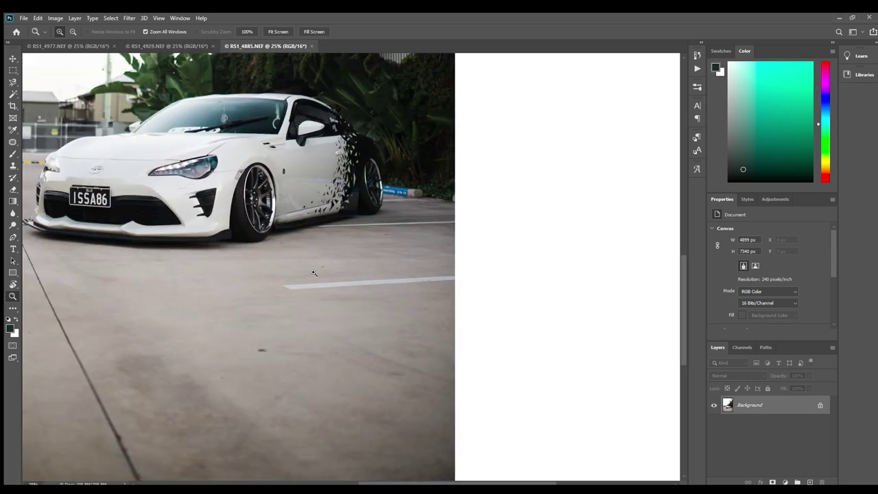
pyautogui.click(313, 273)
pyautogui.click(312, 273)
pyautogui.keyDown('alt'); pyautogui.click(329, 286); pyautogui.keyUp('alt')
pyautogui.keyDown('alt'); pyautogui.click(332, 286); pyautogui.keyUp('alt')
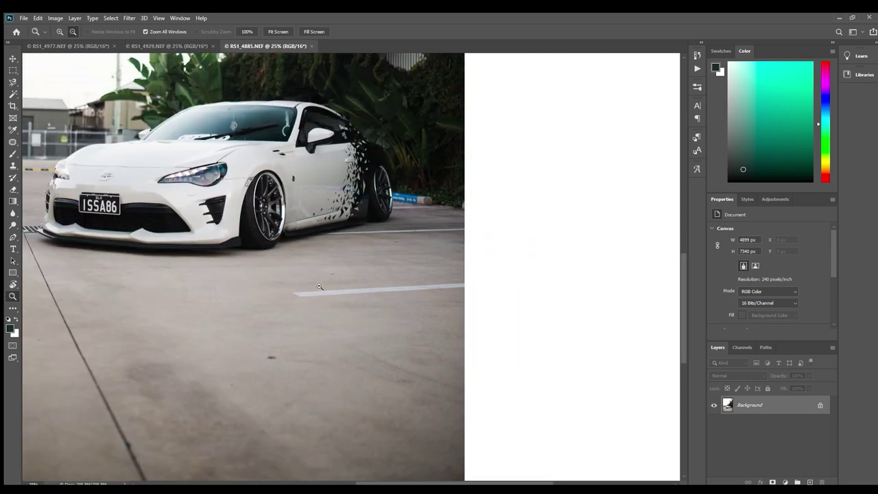
pyautogui.keyDown('alt'); pyautogui.click(320, 285); pyautogui.keyUp('alt')
pyautogui.keyDown('alt'); pyautogui.click(320, 284); pyautogui.keyUp('alt')
pyautogui.keyDown('alt'); pyautogui.click(320, 284); pyautogui.keyUp('alt')
pyautogui.keyDown('alt'); pyautogui.click(347, 297); pyautogui.keyUp('alt')
pyautogui.click(431, 327)
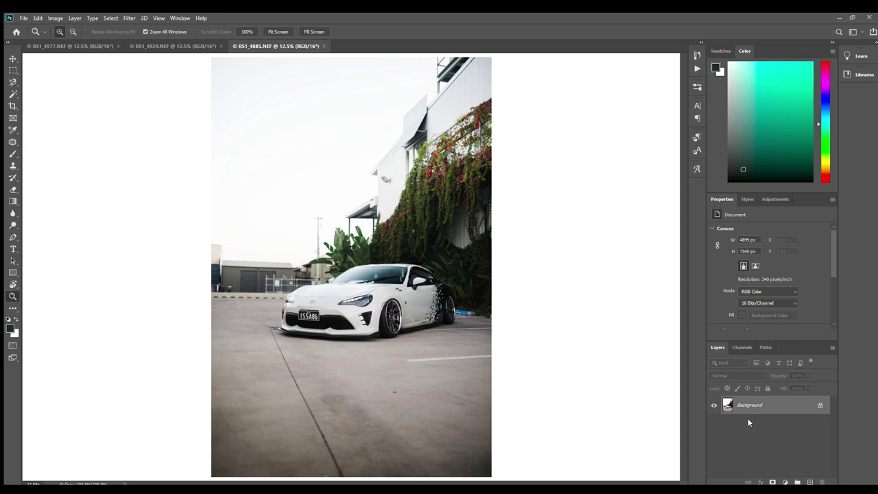
# Duplicate the Background layer of RS1_4885.NEF and make the copy the active layer.
pyautogui.moveTo(761, 406); pyautogui.dragTo(810, 483)
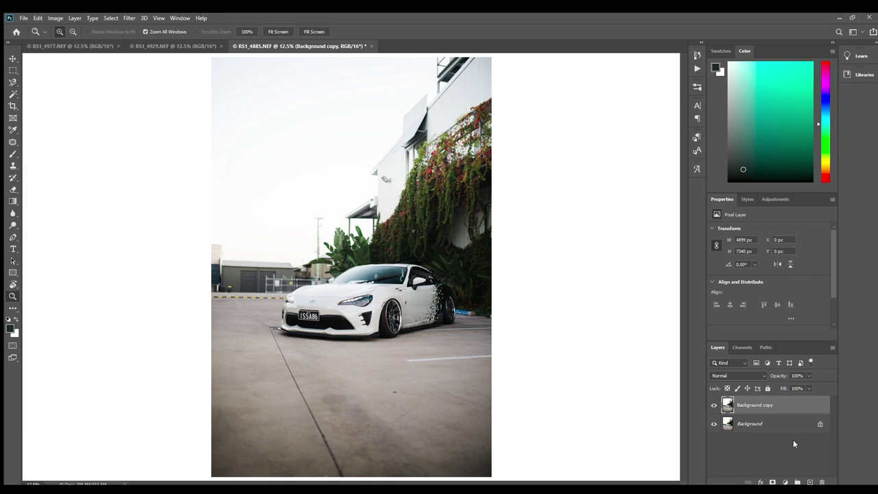
pyautogui.click(747, 419)
pyautogui.click(740, 407)
pyautogui.click(729, 422)
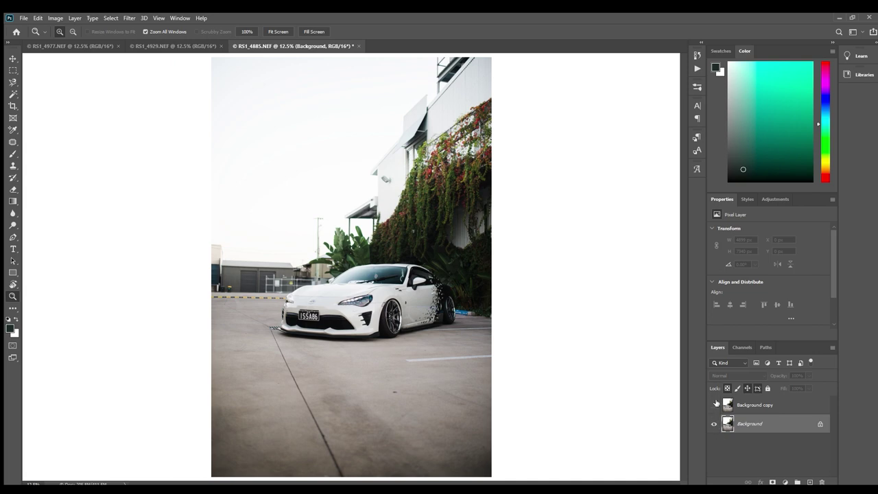
pyautogui.keyDown('alt'); pyautogui.click(714, 424); pyautogui.keyUp('alt')
pyautogui.click(750, 406)
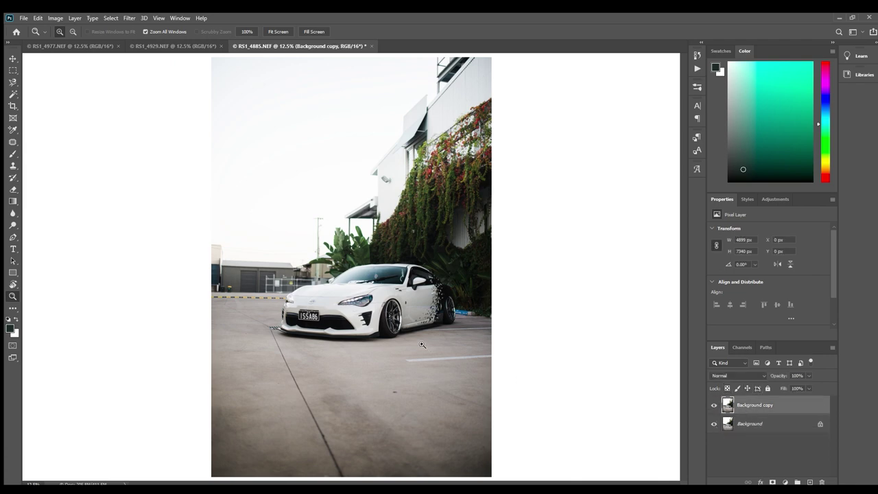
# Outline the white parking line on the concrete in front of the car with a freehand Patch tool selection.
pyautogui.click(463, 364)
pyautogui.click(454, 345)
pyautogui.click(263, 213)
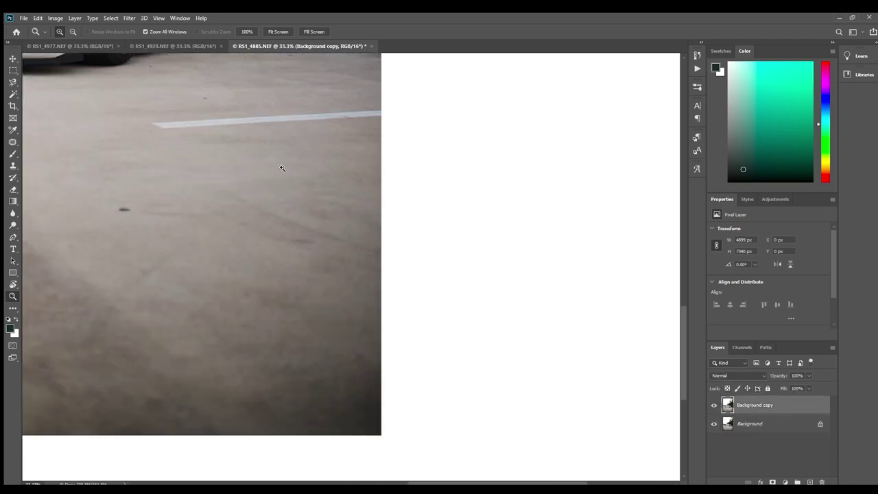
pyautogui.moveTo(288, 158); pyautogui.dragTo(424, 345)
pyautogui.click(362, 341)
pyautogui.click(378, 354)
pyautogui.keyDown('alt'); pyautogui.click(421, 343); pyautogui.keyUp('alt')
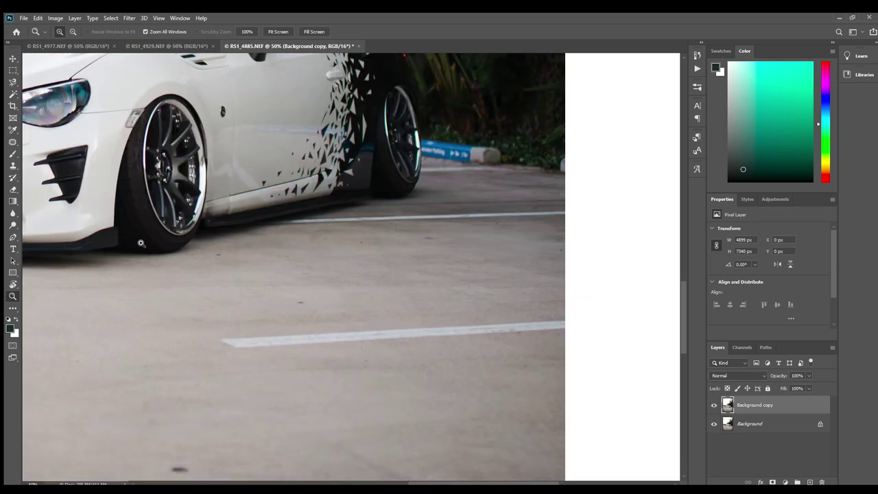
pyautogui.click(12, 142)
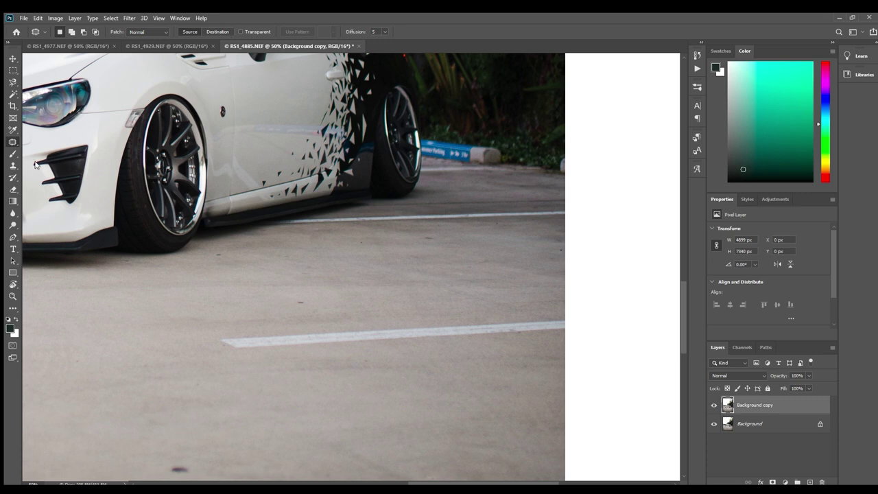
pyautogui.click(13, 163)
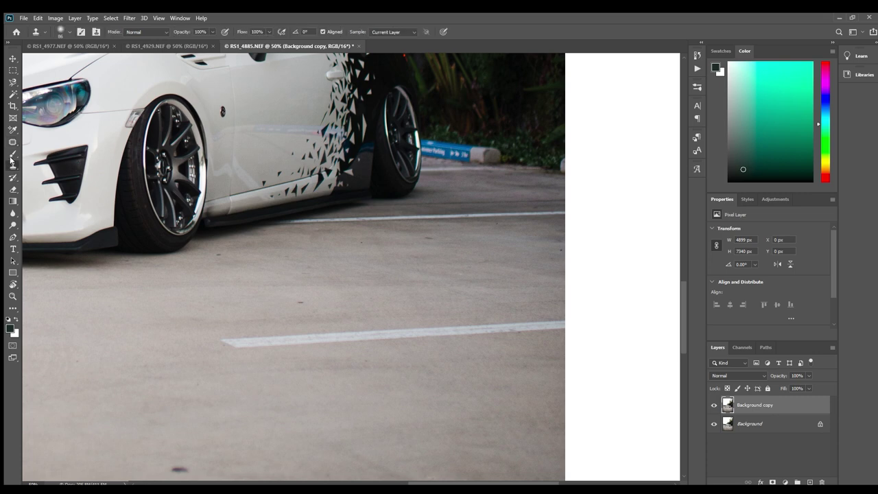
pyautogui.click(11, 141)
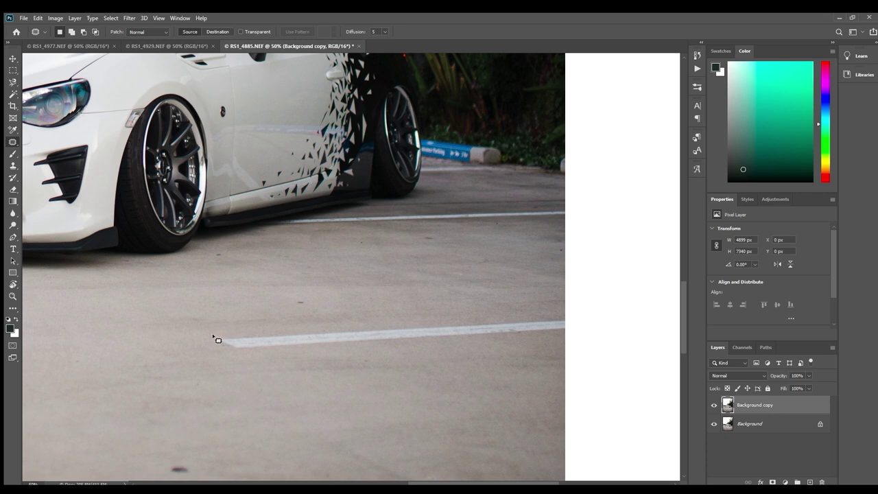
pyautogui.moveTo(213, 338)
pyautogui.mouseDown()
pyautogui.moveTo(237, 355)
pyautogui.moveTo(288, 355)
pyautogui.moveTo(552, 326)
pyautogui.mouseUp()
pyautogui.hotkey('ctrl', 'd')
pyautogui.moveTo(215, 337)
pyautogui.mouseDown()
pyautogui.moveTo(236, 352)
pyautogui.moveTo(302, 353)
pyautogui.moveTo(553, 335)
pyautogui.moveTo(574, 318)
pyautogui.moveTo(570, 310)
pyautogui.mouseUp()
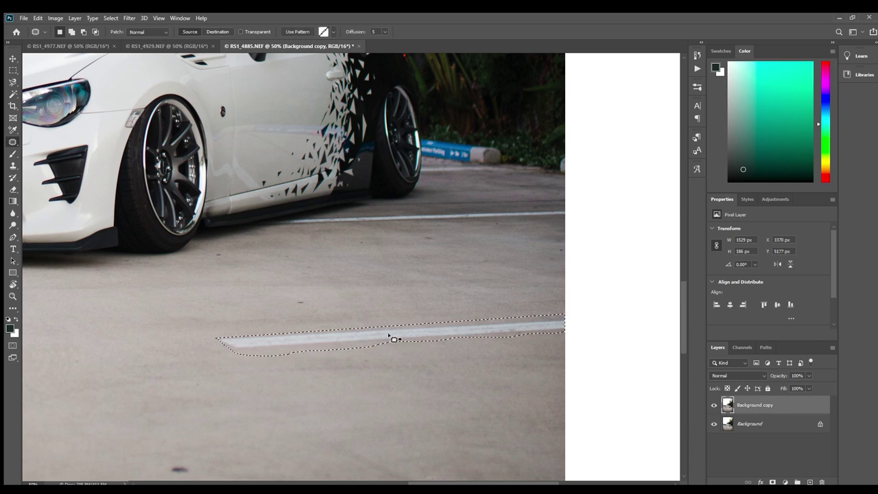
# Patch the outlined white parking line with clean concrete from the ground in front of the car.
pyautogui.moveTo(290, 377); pyautogui.dragTo(482, 300)
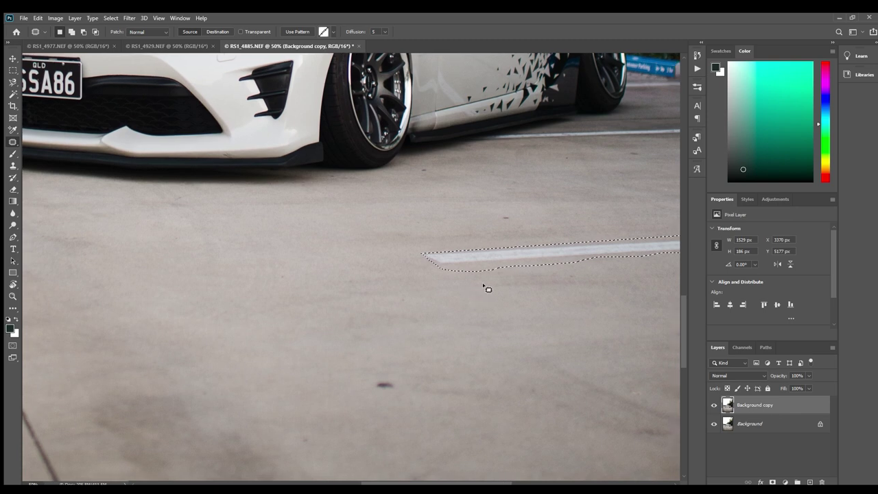
pyautogui.moveTo(540, 256)
pyautogui.mouseDown()
pyautogui.moveTo(421, 259)
pyautogui.moveTo(500, 276)
pyautogui.moveTo(519, 257)
pyautogui.moveTo(520, 276)
pyautogui.moveTo(518, 251)
pyautogui.moveTo(502, 238)
pyautogui.moveTo(146, 255)
pyautogui.moveTo(150, 273)
pyautogui.moveTo(170, 266)
pyautogui.mouseUp()
pyautogui.moveTo(547, 308); pyautogui.dragTo(299, 175)
pyautogui.moveTo(406, 433); pyautogui.dragTo(398, 298)
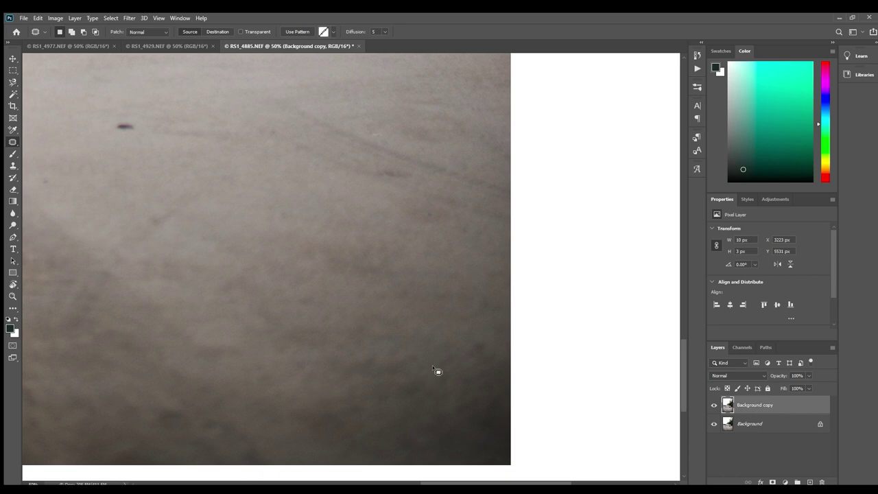
# Try to patch a short section of the dark concrete joint just below the drain grate with nearby concrete.
pyautogui.scroll(10, 403, 376)
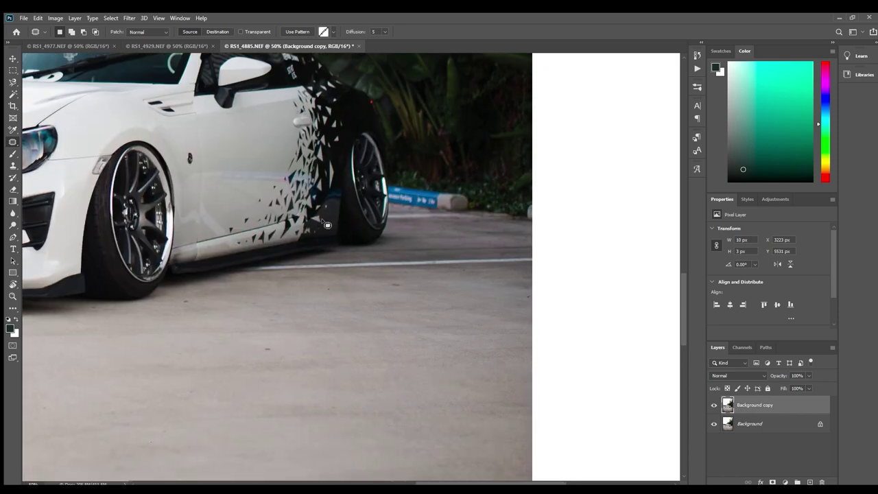
pyautogui.moveTo(164, 121); pyautogui.dragTo(466, 419)
pyautogui.moveTo(241, 289); pyautogui.dragTo(439, 278)
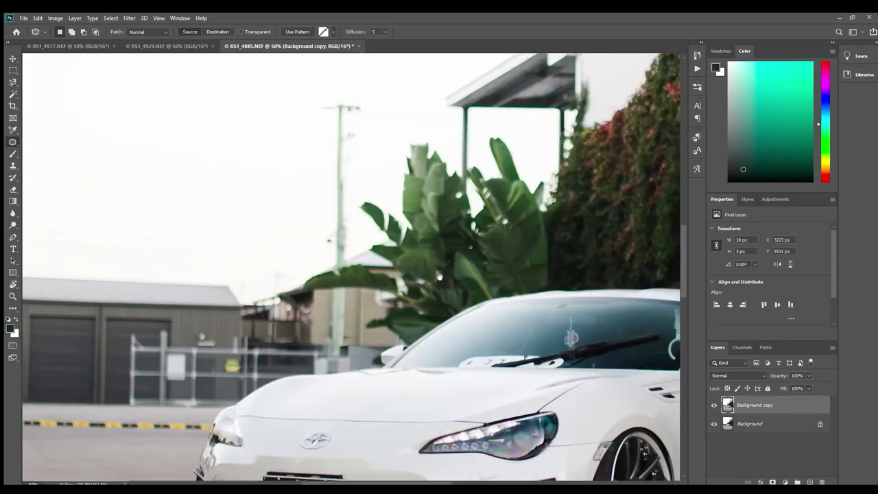
pyautogui.scroll(-10, 405, 330)
pyautogui.hscroll(-8, 405, 329)
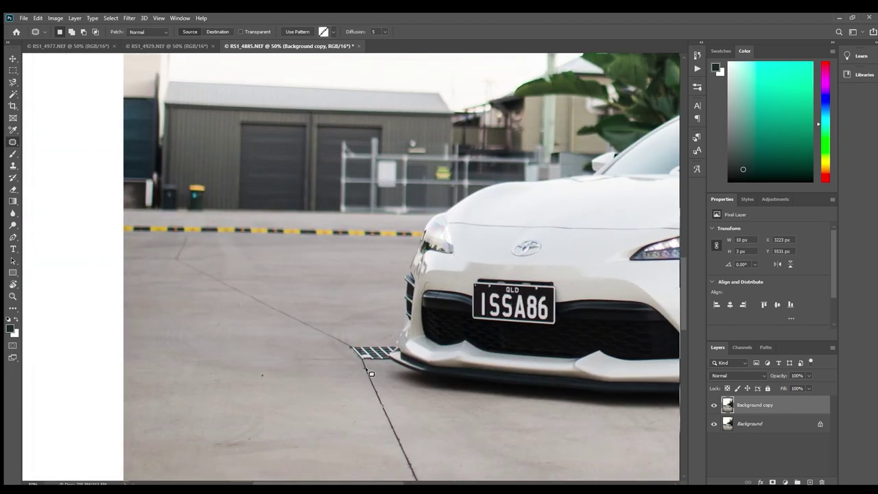
pyautogui.moveTo(354, 367)
pyautogui.mouseDown()
pyautogui.moveTo(357, 390)
pyautogui.moveTo(276, 321)
pyautogui.moveTo(307, 297)
pyautogui.mouseUp()
pyautogui.hotkey('ctrl', 'd')
# Inspect the patched joint section below the drain grate up close and undo the patch.
pyautogui.press('z')
pyautogui.click(373, 384)
pyautogui.click(373, 384)
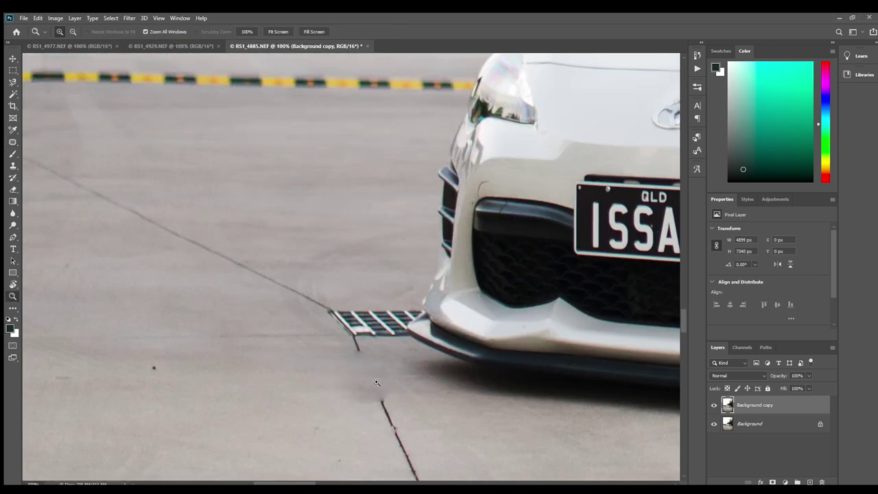
pyautogui.click(373, 384)
pyautogui.click(373, 384)
pyautogui.keyDown('alt'); pyautogui.click(386, 387); pyautogui.keyUp('alt')
pyautogui.keyDown('alt'); pyautogui.click(386, 386); pyautogui.keyUp('alt')
pyautogui.keyDown('alt'); pyautogui.click(386, 386); pyautogui.keyUp('alt')
pyautogui.keyDown('alt'); pyautogui.click(386, 387); pyautogui.keyUp('alt')
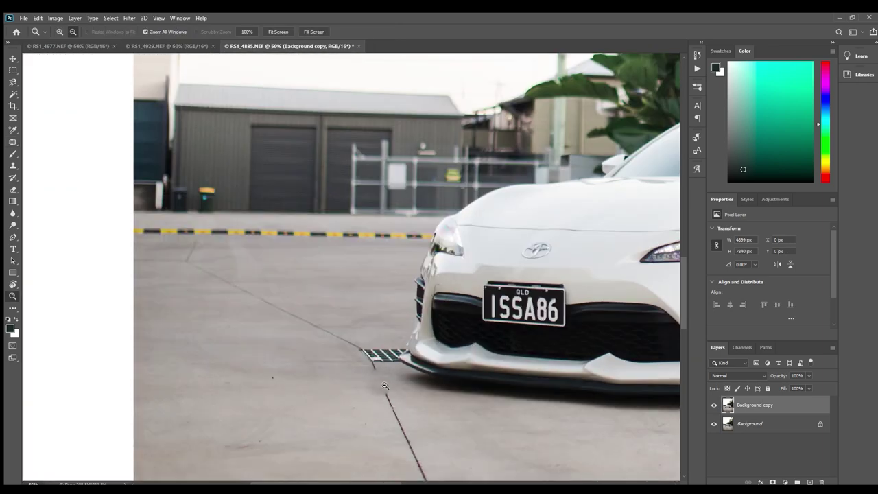
pyautogui.keyDown('alt'); pyautogui.click(404, 394); pyautogui.keyUp('alt')
pyautogui.hotkey('ctrl', 'z')
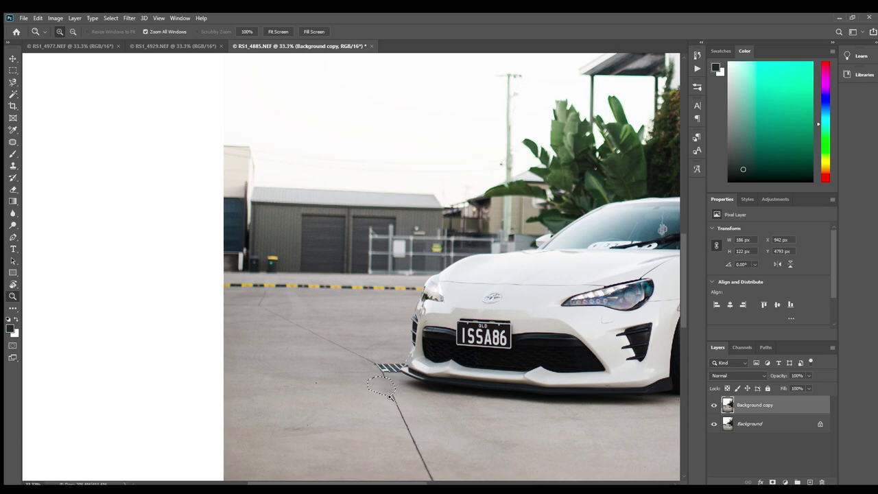
# Examine the concrete ground in front of the car for remaining marks and spots.
pyautogui.click(388, 409)
pyautogui.keyDown('alt'); pyautogui.click(430, 404); pyautogui.keyUp('alt')
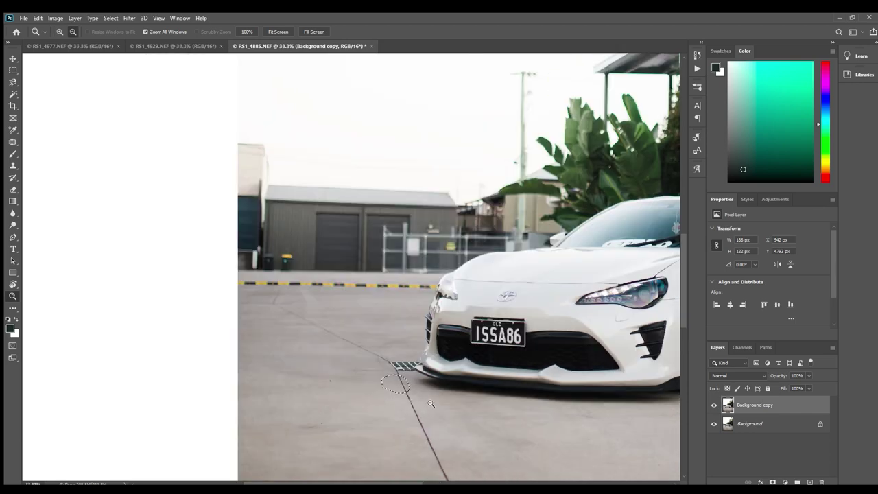
pyautogui.keyDown('alt'); pyautogui.click(430, 404); pyautogui.keyUp('alt')
pyautogui.keyDown('alt'); pyautogui.click(430, 404); pyautogui.keyUp('alt')
pyautogui.moveTo(550, 412); pyautogui.dragTo(329, 273)
pyautogui.click(446, 327)
pyautogui.click(446, 327)
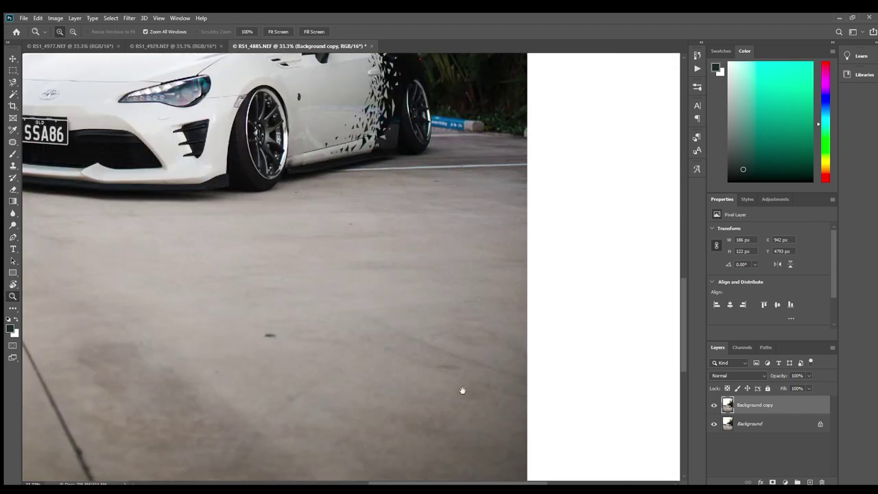
pyautogui.moveTo(463, 390); pyautogui.dragTo(447, 243)
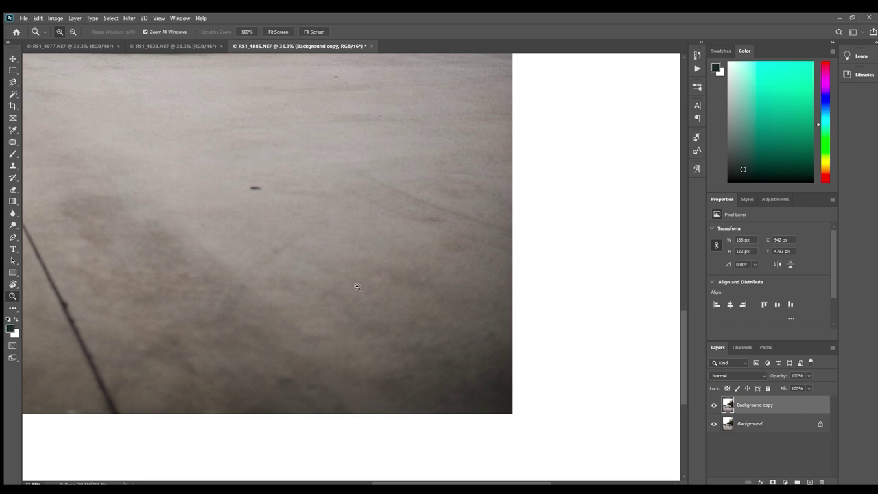
pyautogui.moveTo(319, 152); pyautogui.dragTo(310, 219)
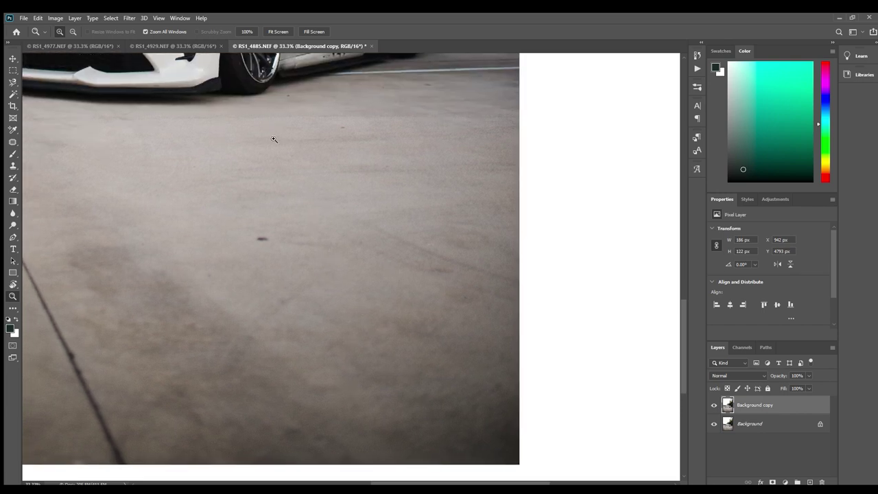
pyautogui.moveTo(409, 189); pyautogui.dragTo(448, 265)
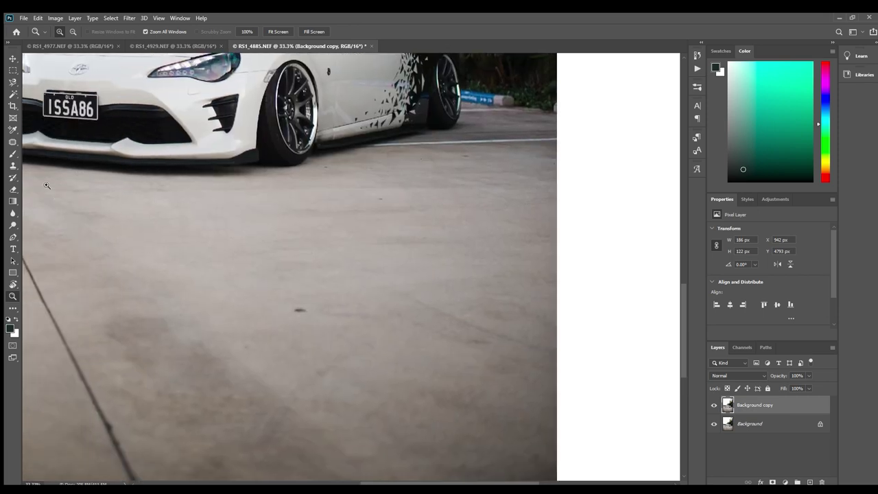
# Patch out the small dark spot on the concrete in front of the car with clean concrete beside it.
pyautogui.click(13, 142)
pyautogui.moveTo(297, 301); pyautogui.dragTo(265, 310)
pyautogui.hotkey('ctrl', 'd')
pyautogui.moveTo(490, 212)
pyautogui.mouseDown()
pyautogui.moveTo(389, 326)
pyautogui.moveTo(495, 216)
pyautogui.mouseUp()
# Outline the long dark concrete joint below the drain grate and patch it with adjacent clean concrete.
pyautogui.moveTo(131, 264); pyautogui.dragTo(357, 256)
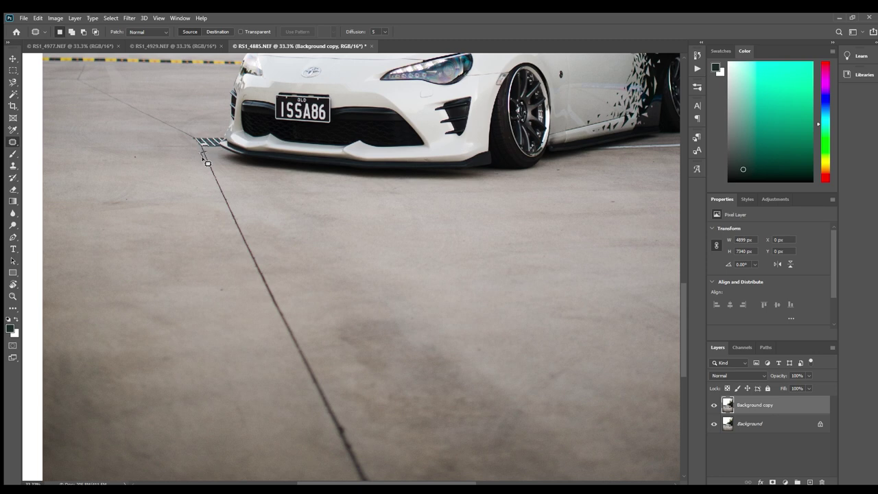
pyautogui.moveTo(245, 256)
pyautogui.mouseDown()
pyautogui.moveTo(351, 469)
pyautogui.moveTo(377, 481)
pyautogui.mouseUp()
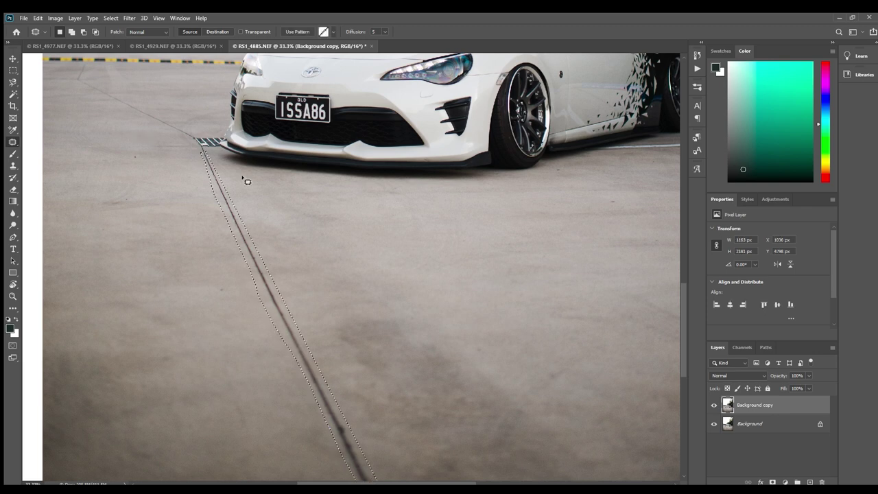
pyautogui.moveTo(304, 363); pyautogui.dragTo(281, 361)
pyautogui.hotkey('ctrl', 'd')
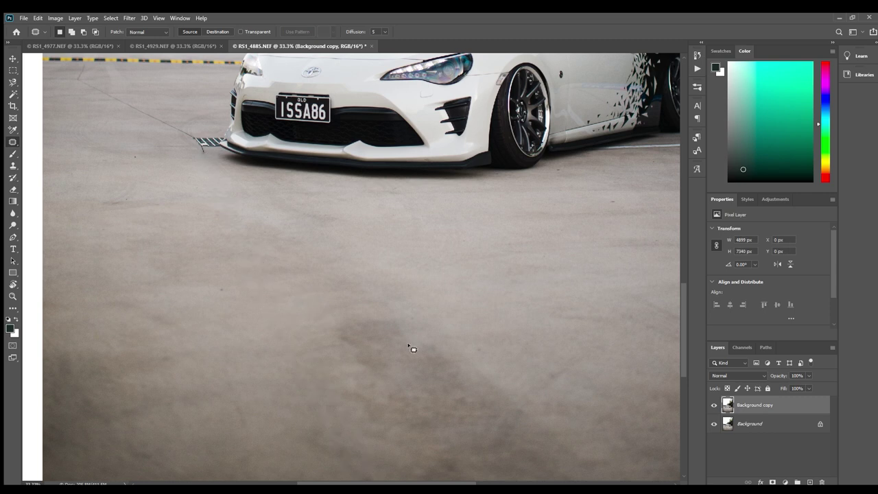
# Outline the remaining end of the joint at the photo's lower edge, patch it with other concrete and inspect it up close.
pyautogui.scroll(-3, 357, 349)
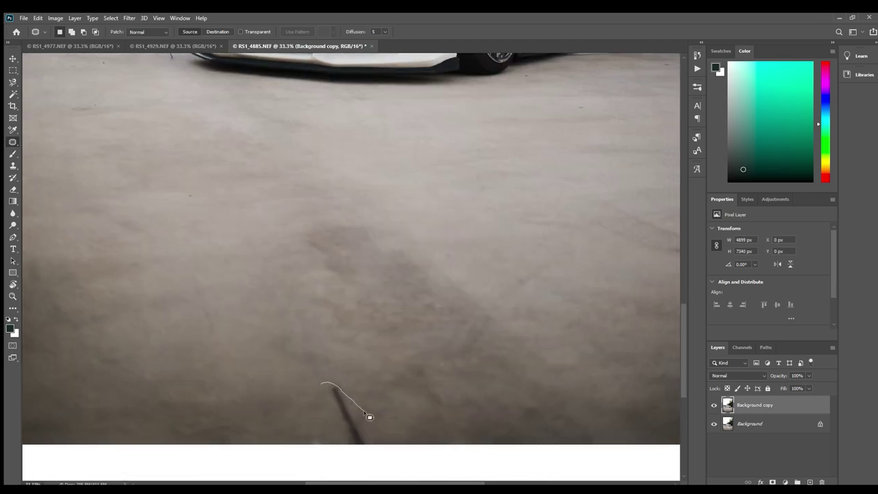
pyautogui.moveTo(369, 417)
pyautogui.mouseDown()
pyautogui.moveTo(358, 451)
pyautogui.moveTo(336, 452)
pyautogui.moveTo(373, 241)
pyautogui.moveTo(478, 128)
pyautogui.moveTo(570, 114)
pyautogui.moveTo(480, 144)
pyautogui.mouseUp()
pyautogui.hotkey('ctrl', 'd')
pyautogui.press('z')
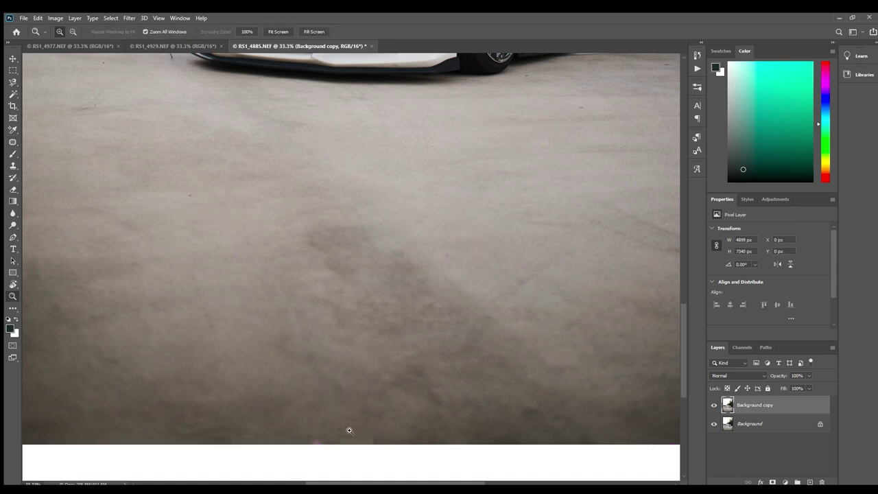
pyautogui.click(349, 430)
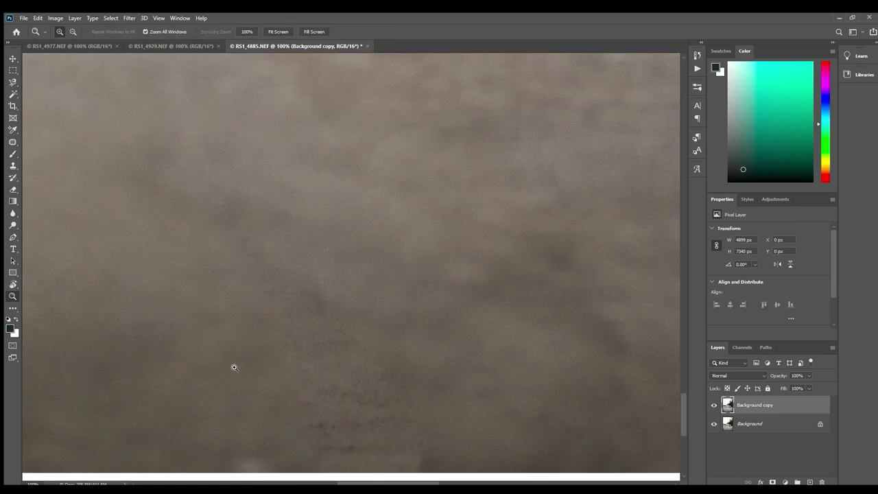
pyautogui.keyDown('alt'); pyautogui.click(352, 323); pyautogui.keyUp('alt')
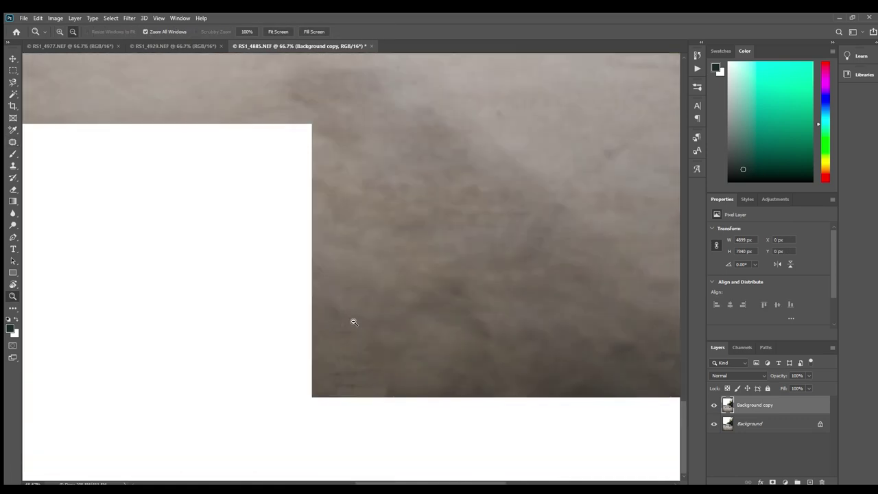
# Undo the patch at the photo's lower edge and patch the same outlined joint end with concrete right beside it.
pyautogui.hotkey('ctrl', 'z')
pyautogui.hotkey('ctrl', 'z')
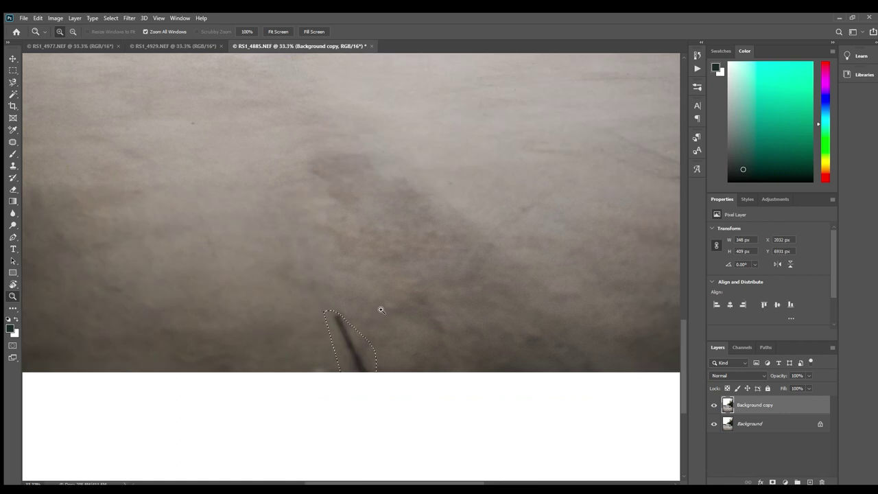
pyautogui.click(12, 142)
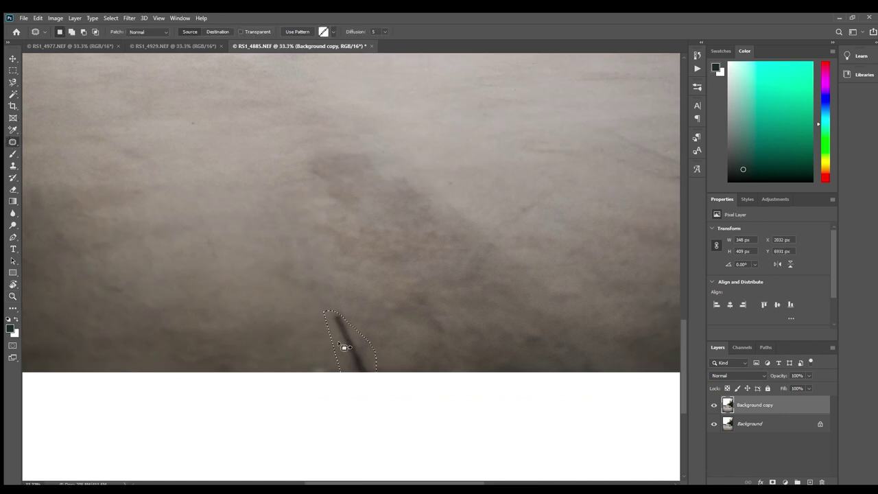
pyautogui.moveTo(343, 347); pyautogui.dragTo(306, 335)
pyautogui.hotkey('ctrl', 'd')
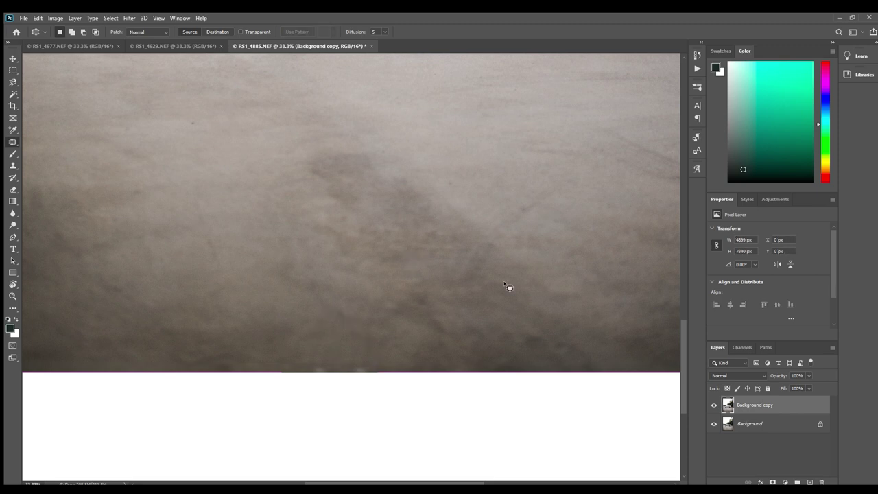
pyautogui.moveTo(356, 287)
pyautogui.mouseDown()
pyautogui.moveTo(313, 255)
pyautogui.moveTo(360, 260)
pyautogui.mouseUp()
pyautogui.hotkey('ctrl', 'd')
# Try to remove the white parking line beside the car with the Spot Healing Brush and inspect the result up close.
pyautogui.rightClick(13, 142)
pyautogui.click(55, 158)
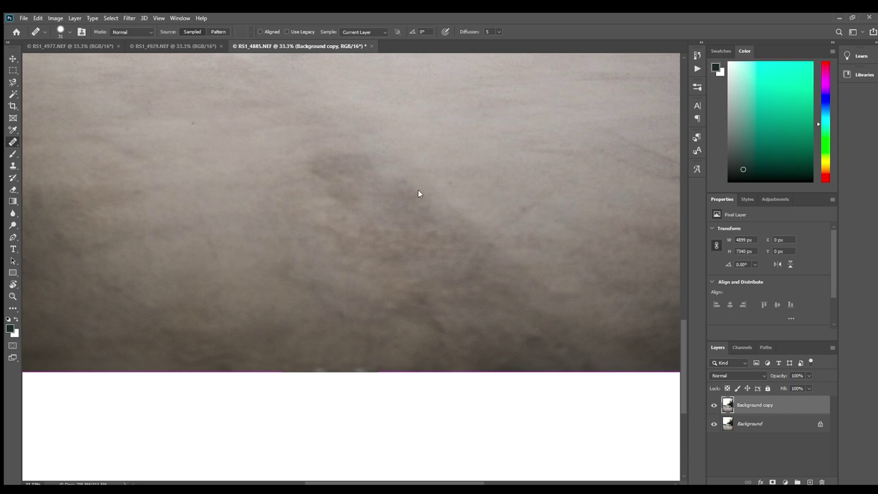
pyautogui.hotkey('shift', 'j')
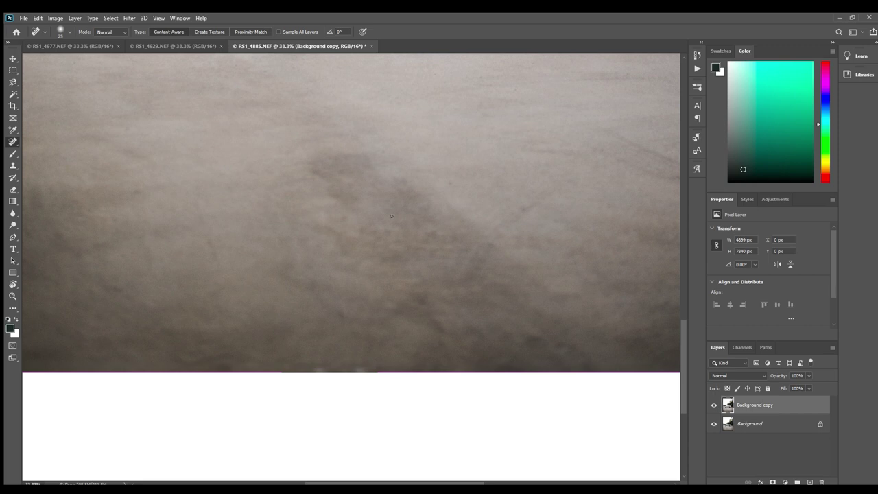
pyautogui.moveTo(539, 222); pyautogui.dragTo(318, 304)
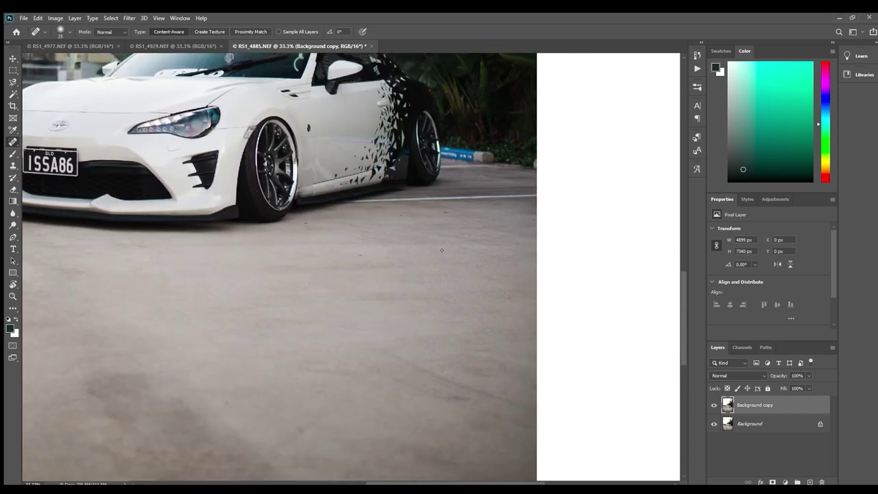
pyautogui.moveTo(365, 199); pyautogui.dragTo(517, 194)
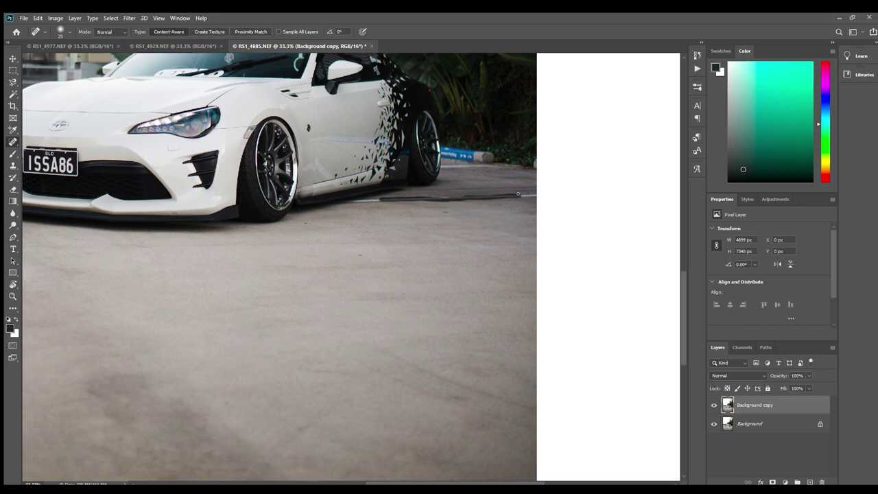
pyautogui.press('z')
pyautogui.click(435, 197)
pyautogui.click(436, 197)
pyautogui.click(435, 197)
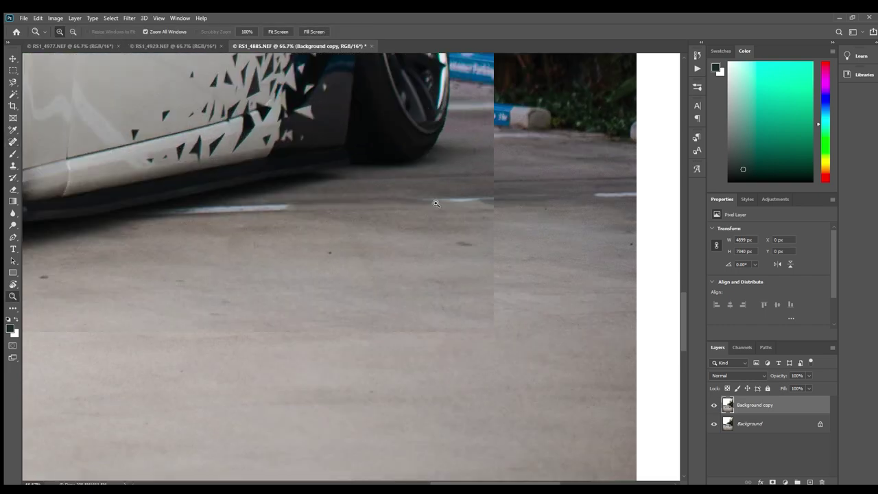
pyautogui.click(341, 203)
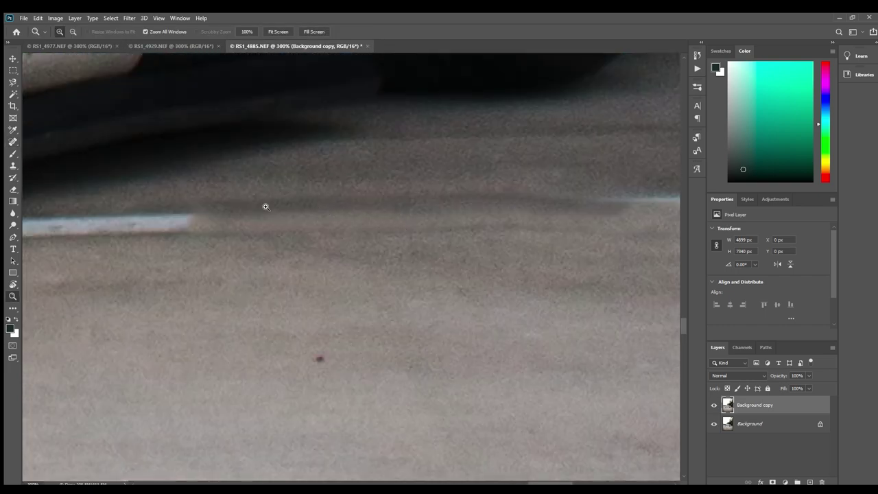
pyautogui.keyDown('alt'); pyautogui.click(453, 237); pyautogui.keyUp('alt')
pyautogui.keyDown('alt'); pyautogui.click(453, 237); pyautogui.keyUp('alt')
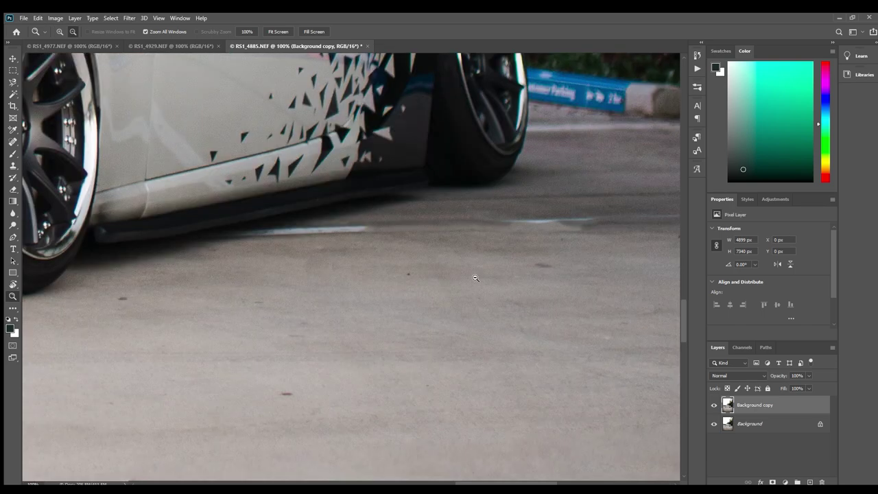
pyautogui.keyDown('alt'); pyautogui.click(474, 280); pyautogui.keyUp('alt')
pyautogui.keyDown('alt'); pyautogui.click(473, 281); pyautogui.keyUp('alt')
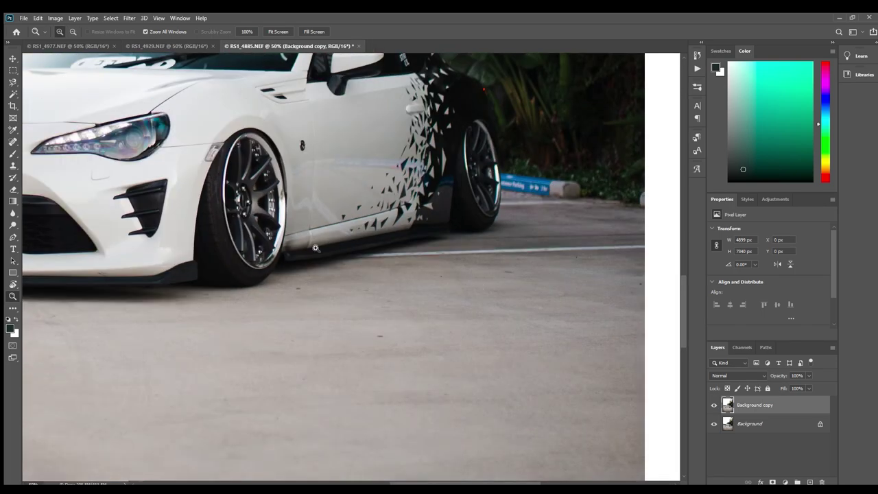
# Outline the white parking line beside the car with the Patch tool, replace it with concrete just below, and patch out the small dark spot nearby.
pyautogui.click(11, 140)
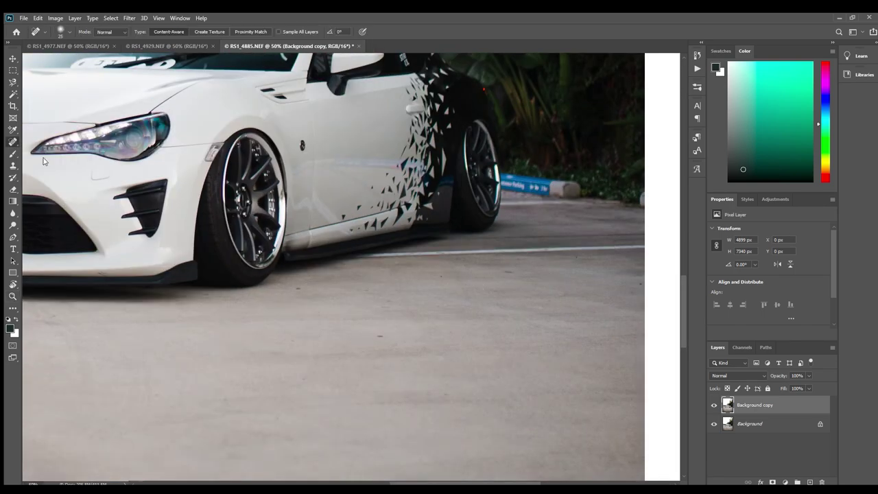
pyautogui.hotkey('shift', 'j')
pyautogui.hotkey('shift', 'j')
pyautogui.press('z')
pyautogui.click(584, 265)
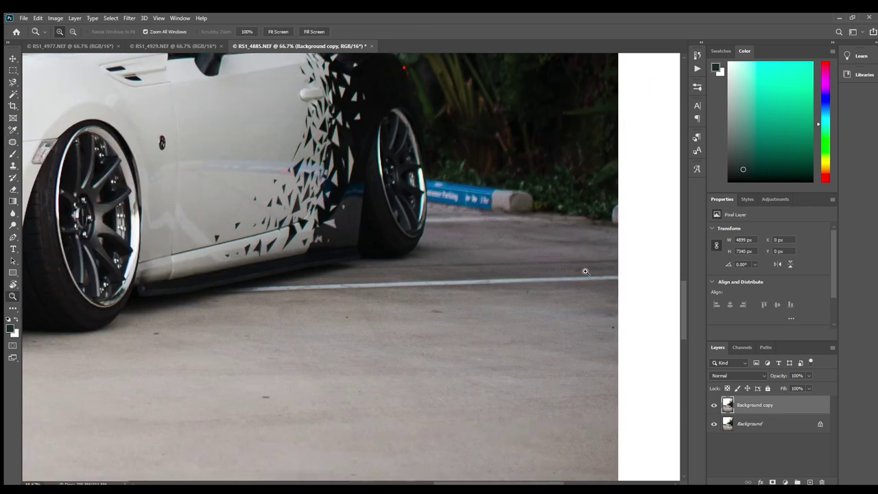
pyautogui.click(10, 139)
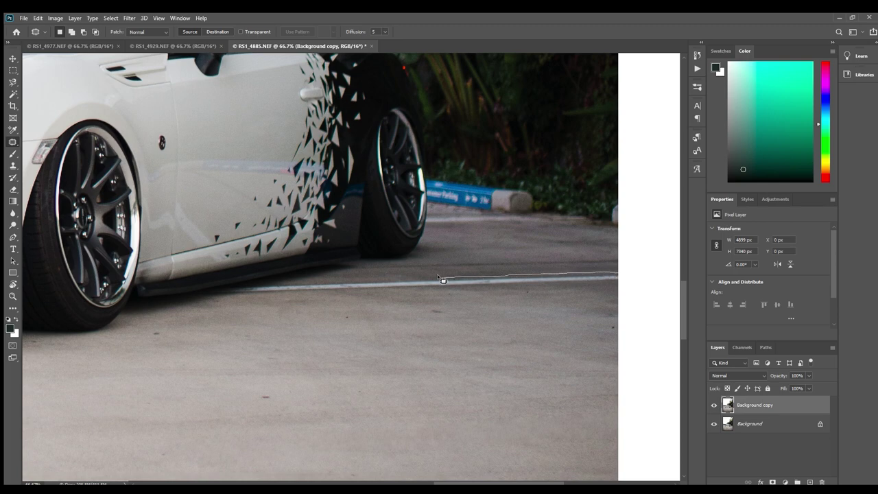
pyautogui.moveTo(437, 276)
pyautogui.mouseDown()
pyautogui.moveTo(288, 278)
pyautogui.moveTo(255, 291)
pyautogui.moveTo(631, 284)
pyautogui.mouseUp()
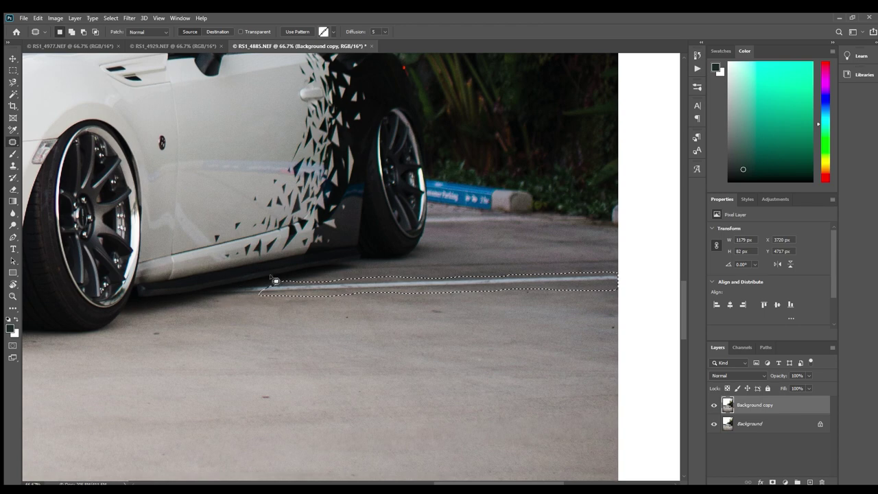
pyautogui.moveTo(382, 290); pyautogui.dragTo(379, 312)
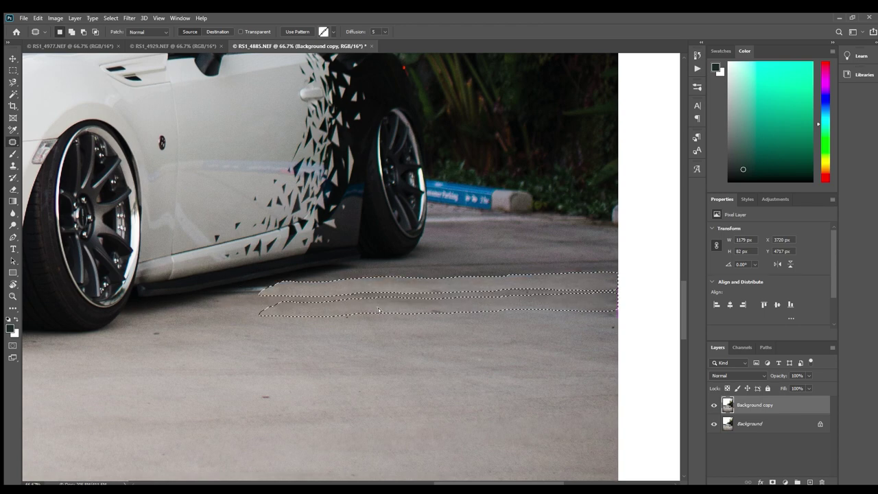
pyautogui.hotkey('ctrl', 'd')
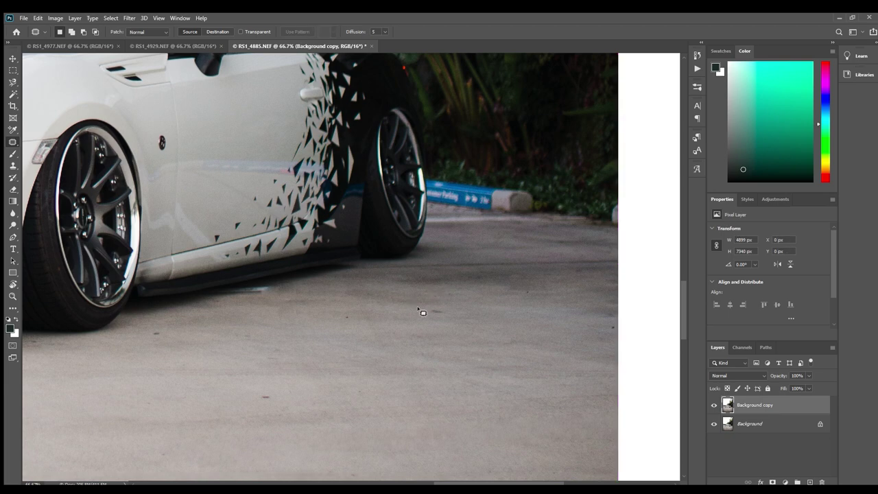
pyautogui.moveTo(423, 313); pyautogui.dragTo(479, 313)
pyautogui.hotkey('ctrl', 'd')
# Outline the remaining end of the parking line under the car's side skirt with the Patch tool.
pyautogui.press('z')
pyautogui.click(251, 293)
pyautogui.click(251, 293)
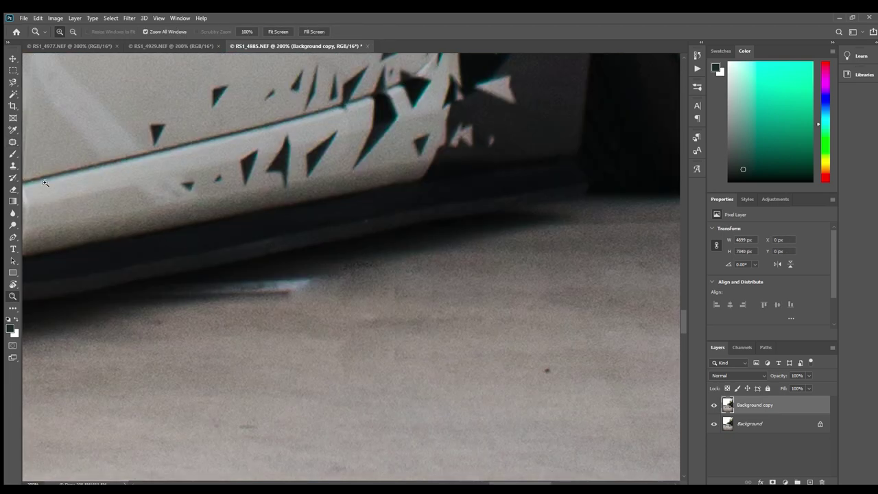
pyautogui.click(13, 142)
pyautogui.moveTo(163, 294)
pyautogui.mouseDown()
pyautogui.moveTo(309, 281)
pyautogui.moveTo(207, 315)
pyautogui.moveTo(164, 293)
pyautogui.mouseUp()
# Try to patch the outlined line end with concrete farther out from the side skirt and inspect the blend.
pyautogui.moveTo(258, 304)
pyautogui.mouseDown()
pyautogui.moveTo(327, 295)
pyautogui.moveTo(502, 347)
pyautogui.mouseUp()
pyautogui.hotkey('ctrl', 'd')
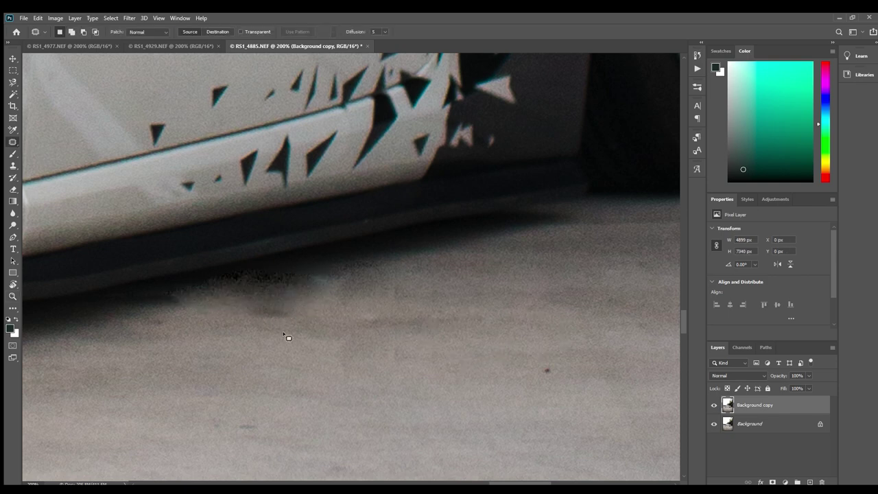
pyautogui.moveTo(363, 329); pyautogui.dragTo(421, 325)
pyautogui.hotkey('ctrl', '-')
pyautogui.press('z')
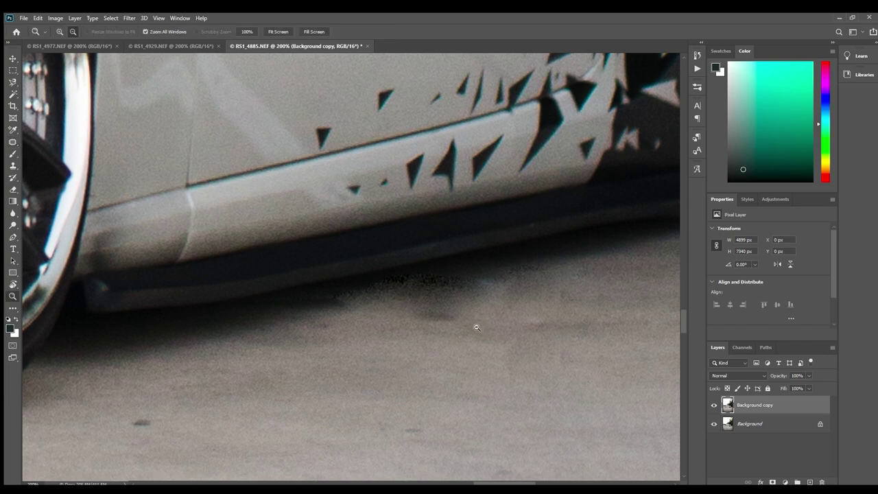
pyautogui.keyDown('alt'); pyautogui.click(475, 340); pyautogui.keyUp('alt')
pyautogui.keyDown('alt'); pyautogui.click(475, 332); pyautogui.keyUp('alt')
pyautogui.click(474, 323)
pyautogui.click(474, 322)
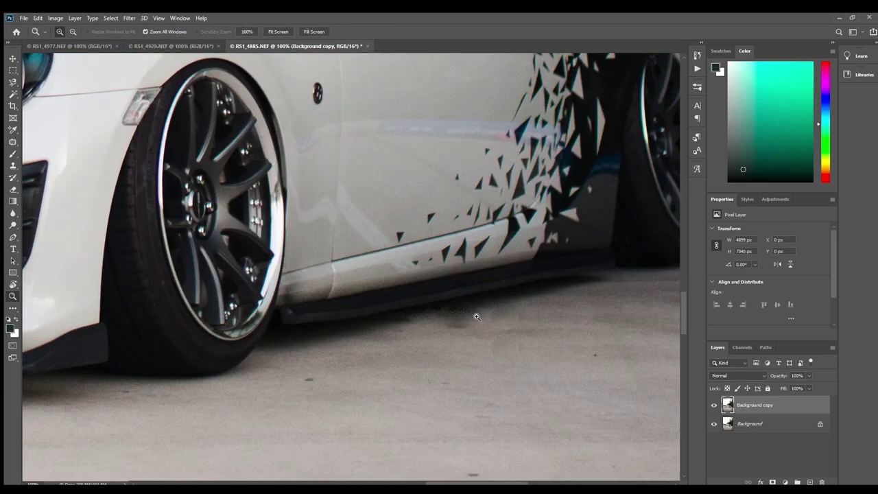
pyautogui.click(474, 315)
pyautogui.moveTo(473, 312); pyautogui.dragTo(475, 337)
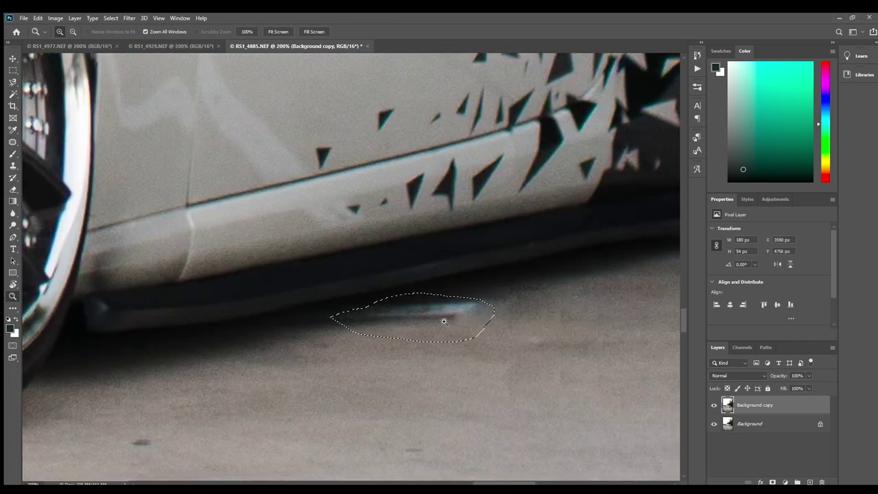
# Patch the outlined line end under the side skirt with shaded concrete closer to the front wheel, and clear the selection.
pyautogui.click(427, 336)
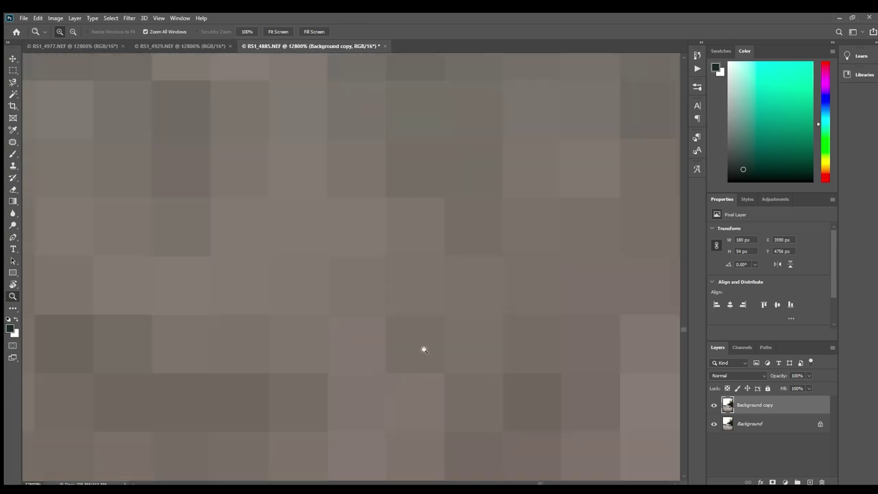
pyautogui.keyDown('alt'); pyautogui.click(422, 349); pyautogui.keyUp('alt')
pyautogui.keyDown('alt'); pyautogui.click(424, 349); pyautogui.keyUp('alt')
pyautogui.keyDown('alt'); pyautogui.click(424, 348); pyautogui.keyUp('alt')
pyautogui.keyDown('alt'); pyautogui.click(424, 348); pyautogui.keyUp('alt')
pyautogui.keyDown('alt'); pyautogui.click(424, 348); pyautogui.keyUp('alt')
pyautogui.keyDown('alt'); pyautogui.click(423, 348); pyautogui.keyUp('alt')
pyautogui.keyDown('alt'); pyautogui.click(424, 348); pyautogui.keyUp('alt')
pyautogui.keyDown('alt'); pyautogui.click(424, 348); pyautogui.keyUp('alt')
pyautogui.keyDown('alt'); pyautogui.click(424, 348); pyautogui.keyUp('alt')
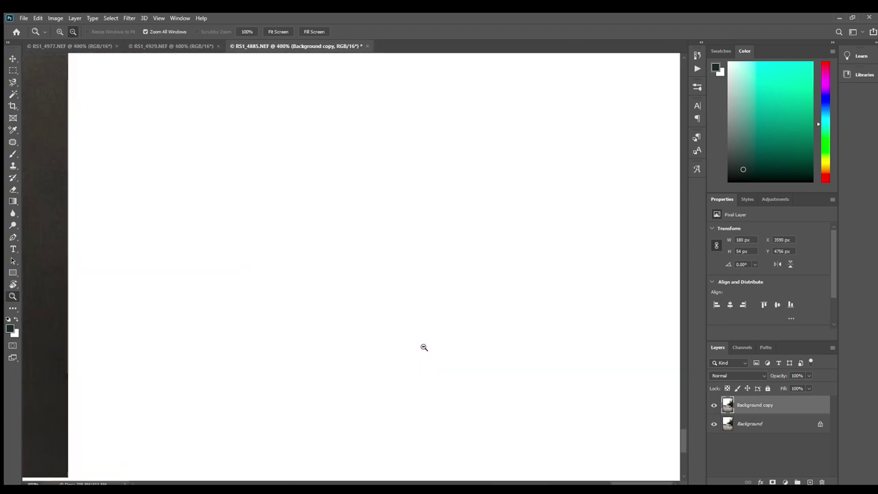
pyautogui.keyDown('alt'); pyautogui.click(424, 348); pyautogui.keyUp('alt')
pyautogui.click(12, 142)
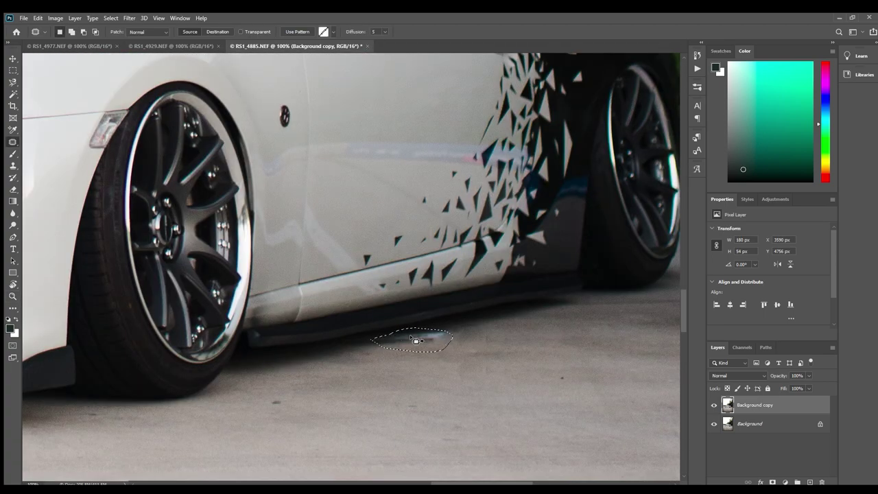
pyautogui.moveTo(407, 339); pyautogui.dragTo(338, 358)
pyautogui.hotkey('ctrl', 'd')
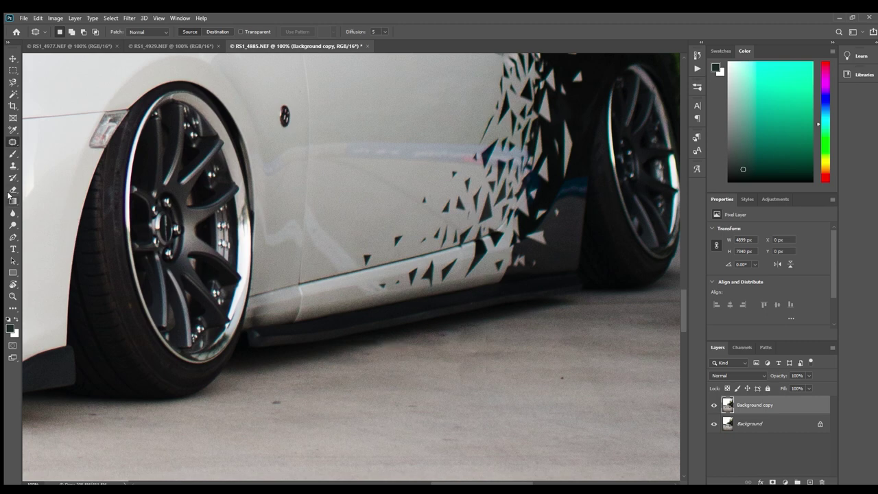
# Try to clone shaded concrete over the patched area below the side skirt with the Clone Stamp, and undo the stray strokes.
pyautogui.click(12, 165)
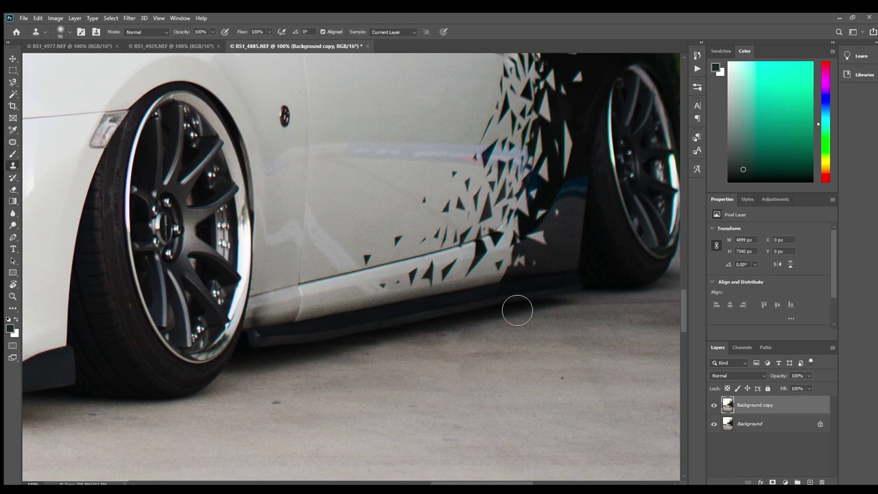
pyautogui.keyDown('alt'); pyautogui.click(388, 348); pyautogui.keyUp('alt')
pyautogui.keyDown('alt'); pyautogui.click(380, 349); pyautogui.keyUp('alt')
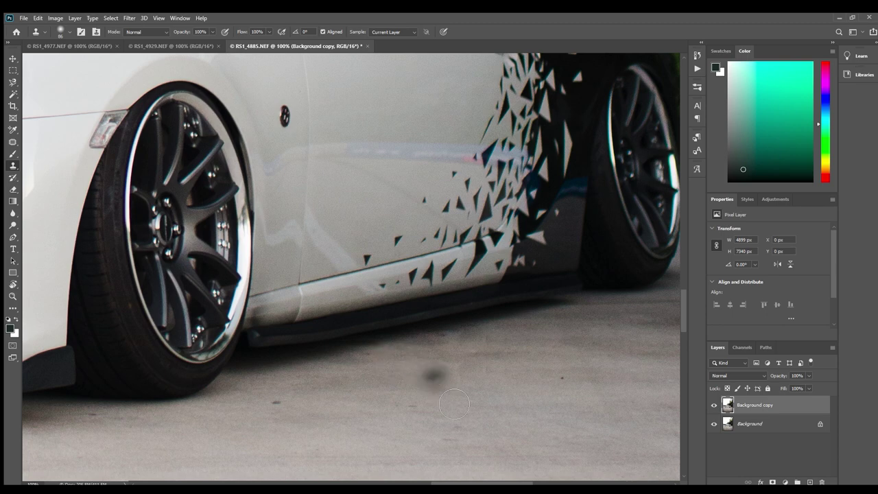
pyautogui.moveTo(473, 363)
pyautogui.mouseDown()
pyautogui.moveTo(539, 386)
pyautogui.moveTo(418, 384)
pyautogui.moveTo(494, 329)
pyautogui.moveTo(412, 302)
pyautogui.moveTo(543, 263)
pyautogui.moveTo(529, 295)
pyautogui.mouseUp()
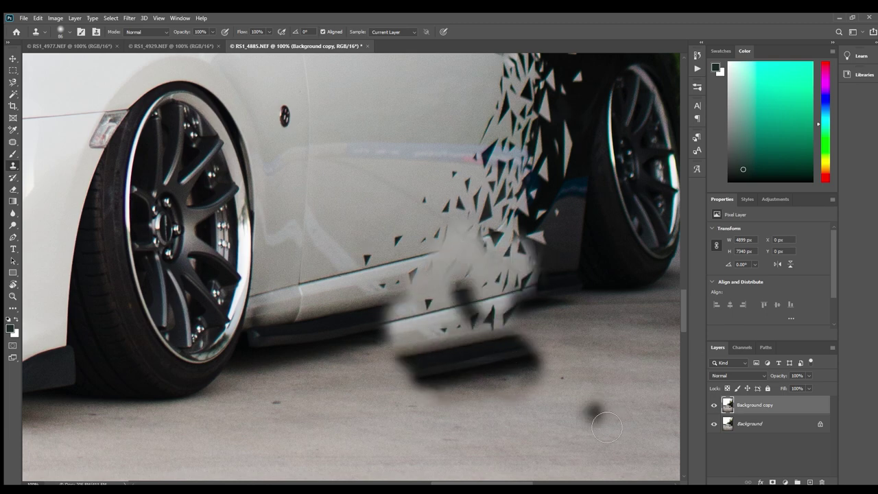
pyautogui.moveTo(446, 336)
pyautogui.mouseDown()
pyautogui.moveTo(476, 378)
pyautogui.moveTo(514, 355)
pyautogui.moveTo(473, 201)
pyautogui.moveTo(428, 215)
pyautogui.mouseUp()
pyautogui.click(581, 409)
pyautogui.hotkey('ctrl', 'z')
pyautogui.hotkey('ctrl', 'z')
pyautogui.hotkey('ctrl', 'z')
pyautogui.hotkey('ctrl', 'z')
pyautogui.hotkey('ctrl', 'z')
pyautogui.hotkey('ctrl', 'z')
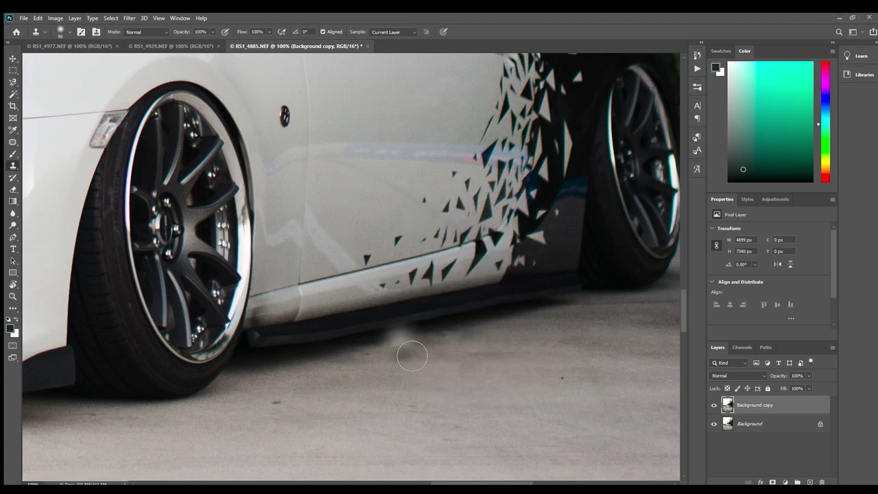
# Sample the shadow edge under the side skirt and clone it over the patched area to even out the shadow.
pyautogui.keyDown('alt'); pyautogui.click(378, 349); pyautogui.keyUp('alt')
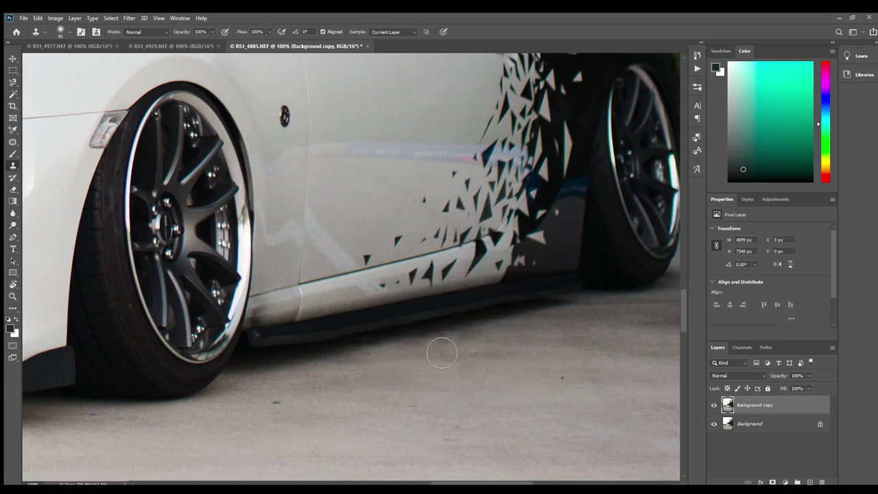
pyautogui.moveTo(453, 349)
pyautogui.mouseDown()
pyautogui.moveTo(472, 343)
pyautogui.moveTo(429, 353)
pyautogui.moveTo(482, 341)
pyautogui.mouseUp()
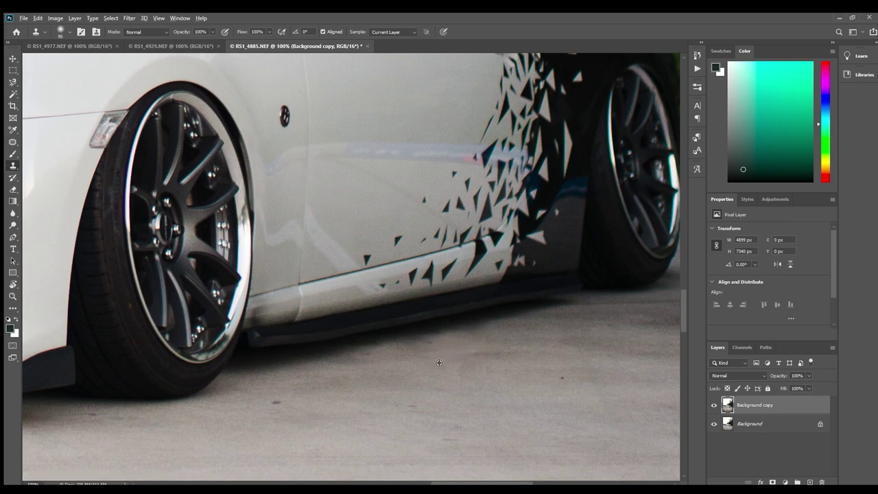
pyautogui.press('z')
pyautogui.keyDown('alt'); pyautogui.click(445, 391); pyautogui.keyUp('alt')
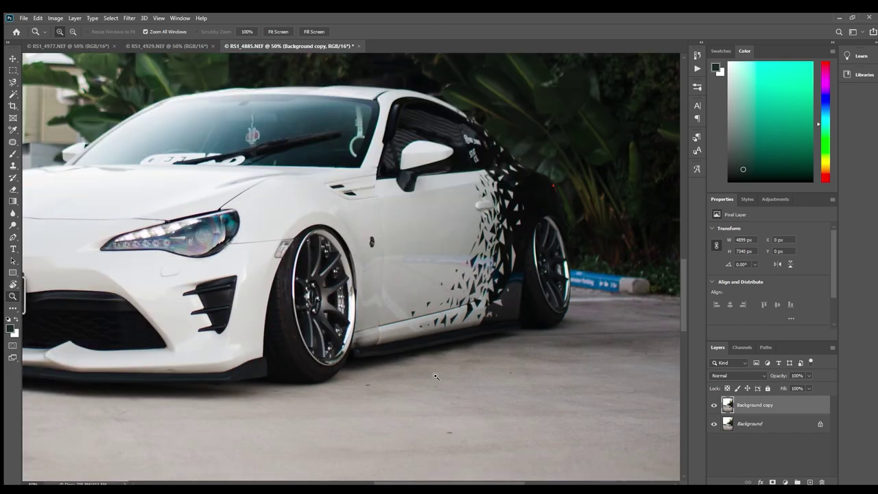
# Patch out the small dark marks on the concrete below the side skirt with clean concrete beside each.
pyautogui.click(444, 367)
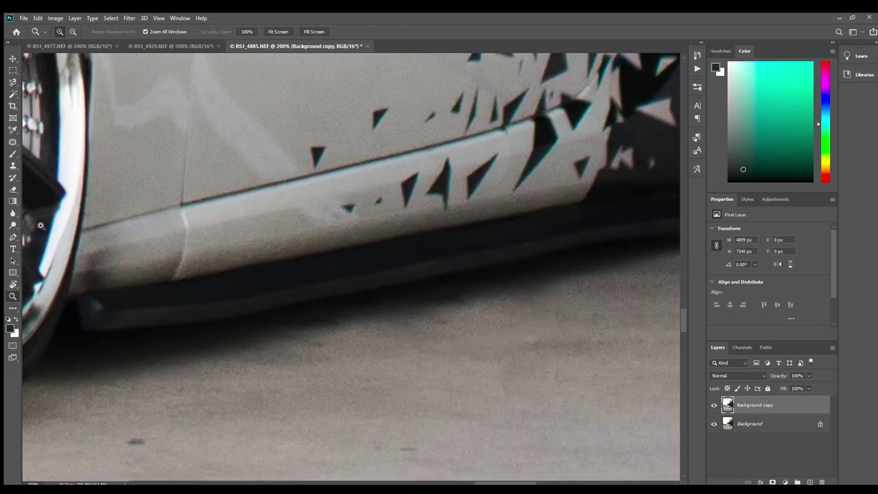
pyautogui.click(12, 142)
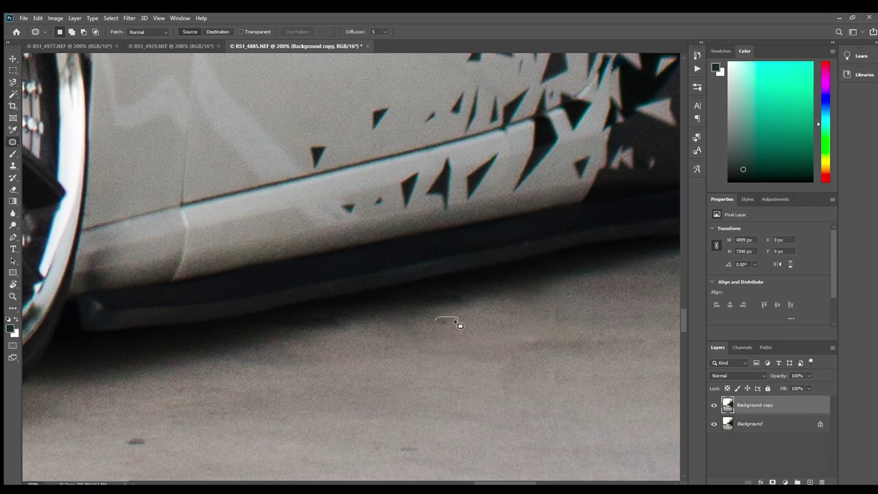
pyautogui.moveTo(456, 320)
pyautogui.mouseDown()
pyautogui.moveTo(438, 321)
pyautogui.moveTo(449, 363)
pyautogui.mouseUp()
pyautogui.hotkey('ctrl', 'd')
pyautogui.moveTo(118, 440)
pyautogui.mouseDown()
pyautogui.moveTo(154, 437)
pyautogui.moveTo(136, 450)
pyautogui.moveTo(131, 444)
pyautogui.moveTo(173, 439)
pyautogui.mouseUp()
pyautogui.hotkey('ctrl', 'd')
pyautogui.moveTo(385, 444)
pyautogui.mouseDown()
pyautogui.moveTo(423, 450)
pyautogui.moveTo(390, 445)
pyautogui.mouseUp()
pyautogui.moveTo(410, 448); pyautogui.dragTo(445, 436)
pyautogui.hotkey('ctrl', 'd')
pyautogui.moveTo(601, 385); pyautogui.dragTo(188, 332)
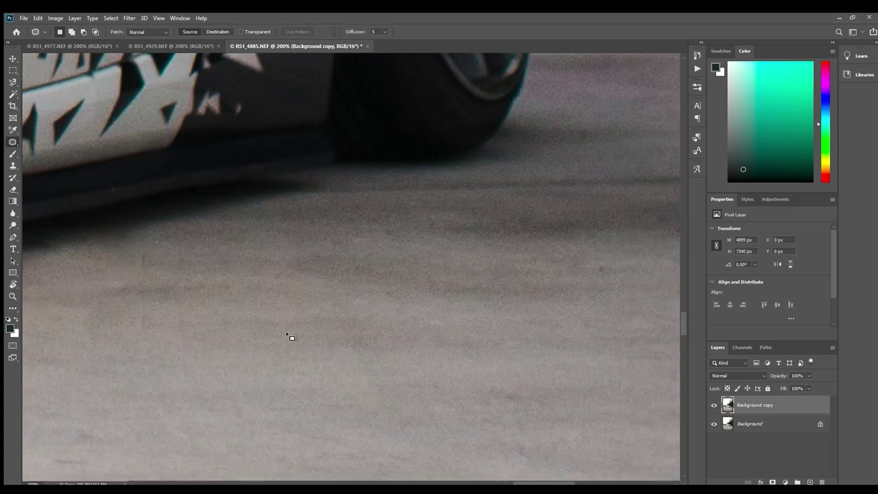
# Switch to the photo RS1_4929.NEF and view the whole image.
pyautogui.click(200, 44)
pyautogui.press('z')
pyautogui.click(254, 209)
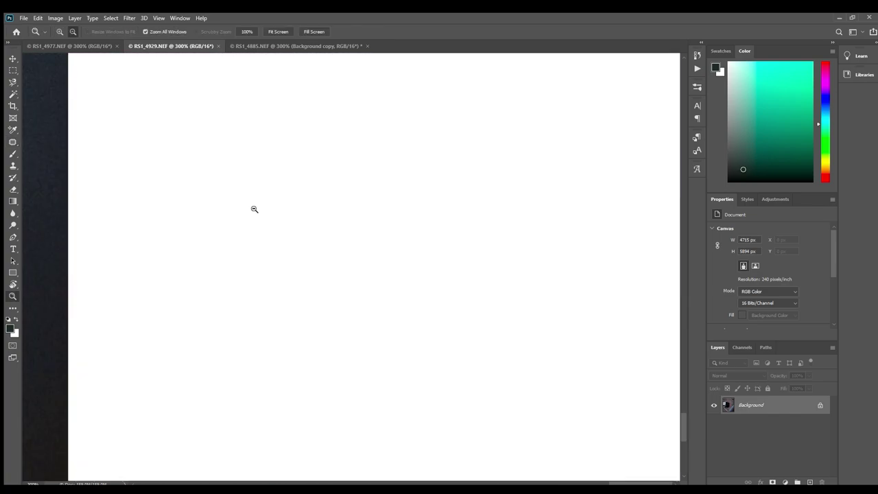
pyautogui.keyDown('alt'); pyautogui.click(254, 209); pyautogui.keyUp('alt')
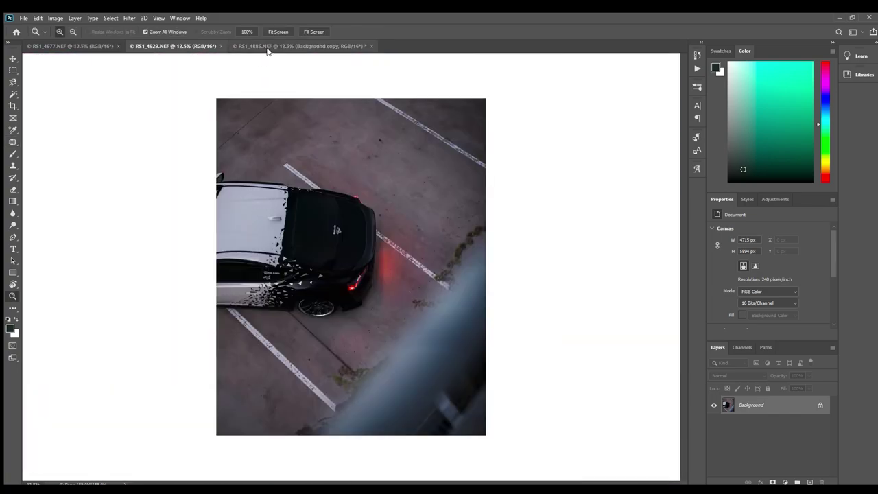
# Return to RS1_4885.NEF and patch out the diagonal concrete joint between the striped barrier and the drain grate with clean concrete.
pyautogui.click(267, 46)
pyautogui.click(208, 212)
pyautogui.click(209, 212)
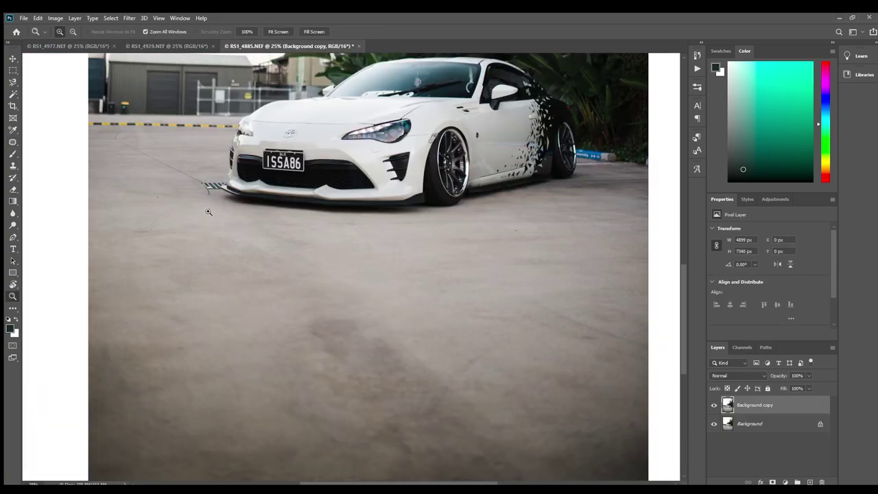
pyautogui.click(209, 212)
pyautogui.click(168, 164)
pyautogui.moveTo(160, 157); pyautogui.dragTo(360, 268)
pyautogui.click(317, 247)
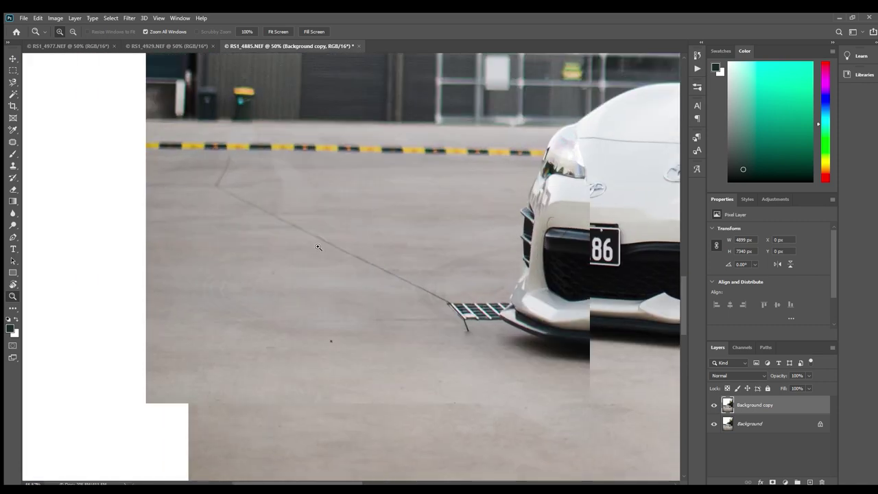
pyautogui.click(13, 141)
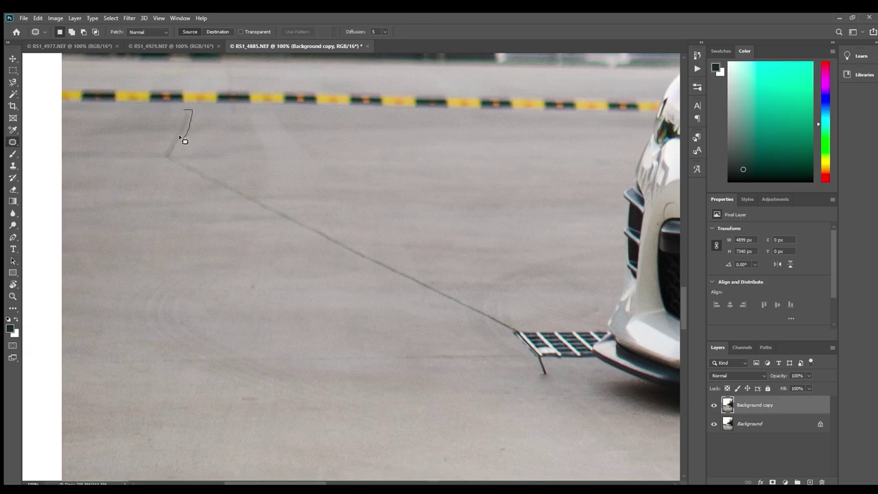
pyautogui.moveTo(210, 173)
pyautogui.mouseDown()
pyautogui.moveTo(379, 237)
pyautogui.moveTo(522, 324)
pyautogui.mouseUp()
pyautogui.moveTo(510, 336); pyautogui.dragTo(307, 241)
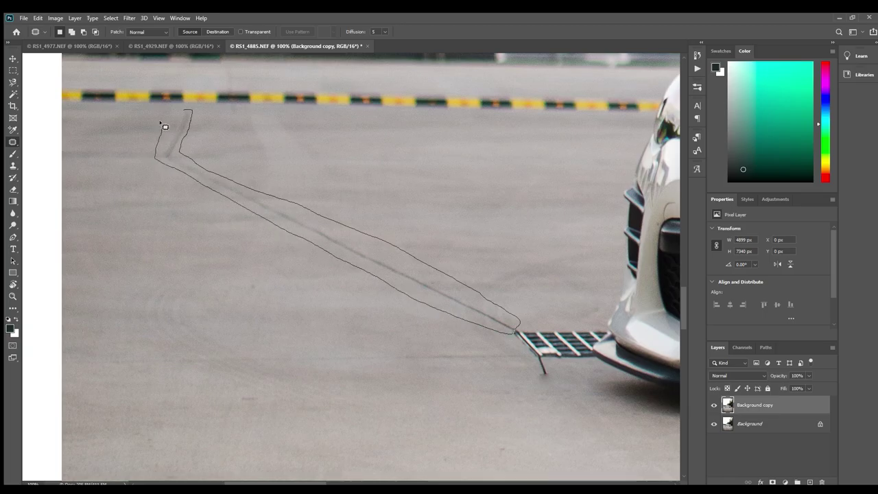
pyautogui.moveTo(323, 232); pyautogui.dragTo(273, 239)
pyautogui.hotkey('ctrl', 'd')
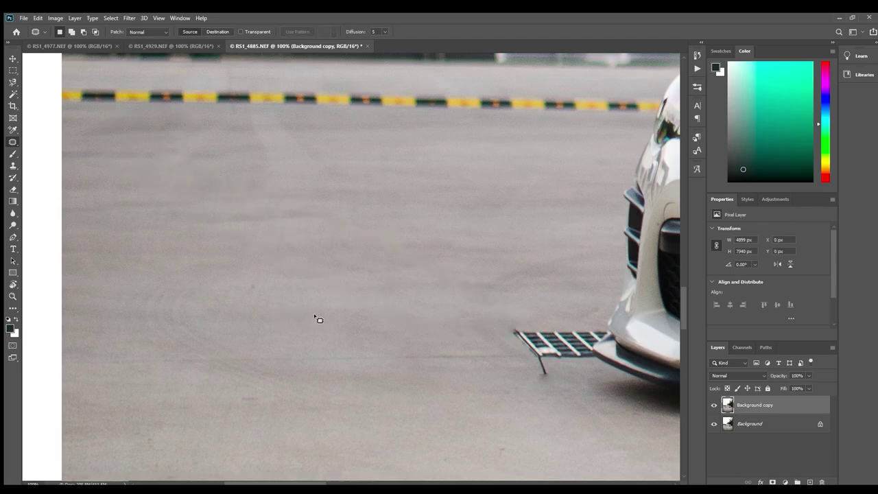
pyautogui.moveTo(436, 244); pyautogui.dragTo(257, 121)
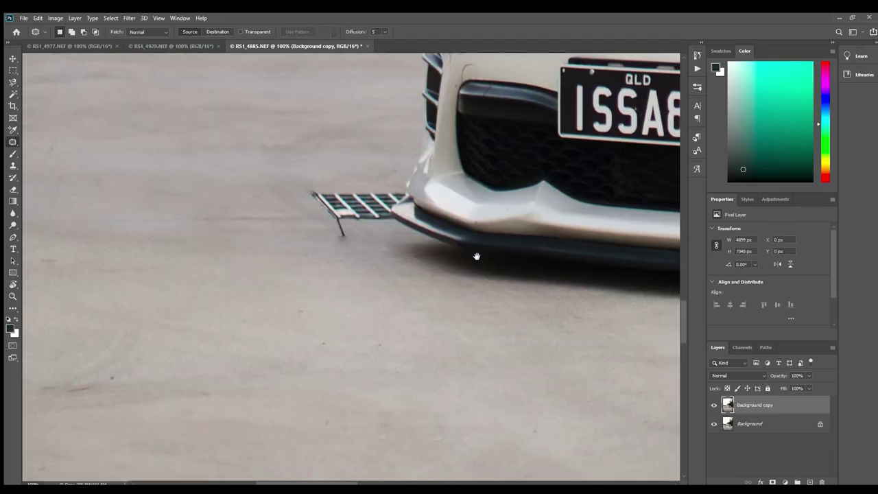
pyautogui.moveTo(475, 256); pyautogui.dragTo(435, 245)
pyautogui.moveTo(262, 207); pyautogui.dragTo(418, 251)
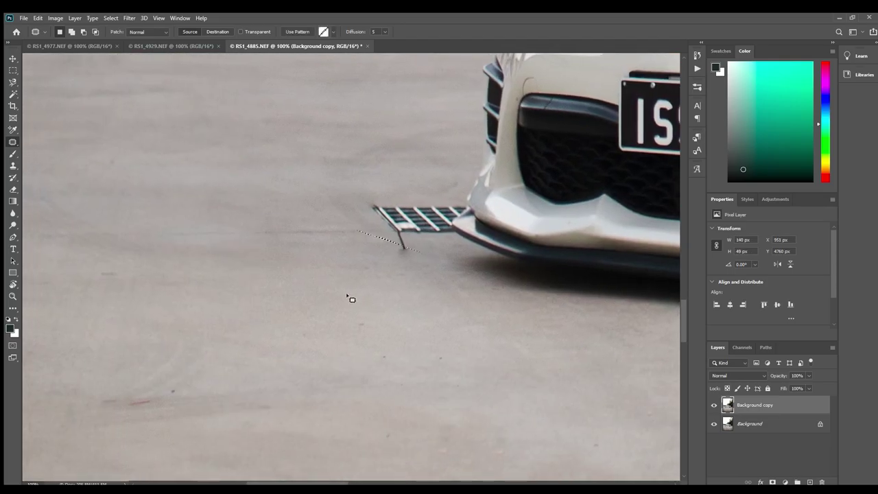
# View the whole photo and toggle the visibility of the Background copy layer to compare the retouching with the original.
pyautogui.press('z')
pyautogui.keyDown('alt'); pyautogui.click(351, 297); pyautogui.keyUp('alt')
pyautogui.keyDown('alt'); pyautogui.click(352, 296); pyautogui.keyUp('alt')
pyautogui.keyDown('alt'); pyautogui.click(351, 295); pyautogui.keyUp('alt')
pyautogui.keyDown('alt'); pyautogui.click(352, 294); pyautogui.keyUp('alt')
pyautogui.keyDown('alt'); pyautogui.click(354, 293); pyautogui.keyUp('alt')
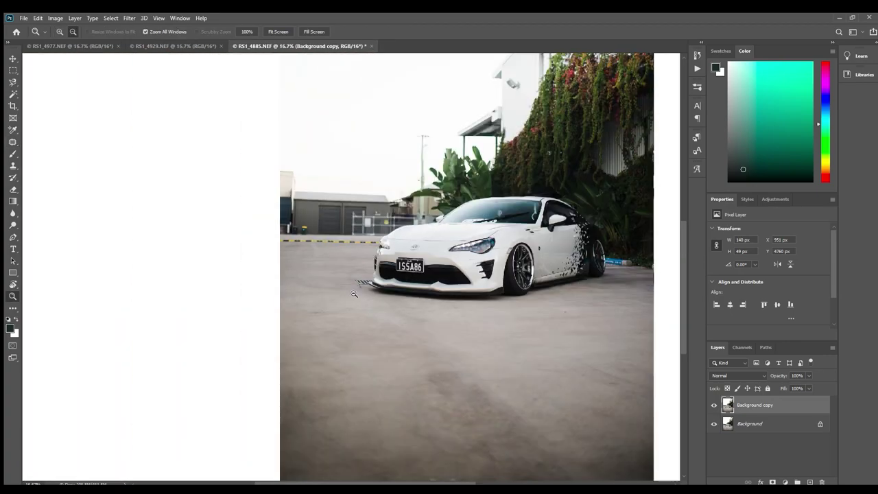
pyautogui.keyDown('alt'); pyautogui.click(353, 293); pyautogui.keyUp('alt')
pyautogui.click(716, 404)
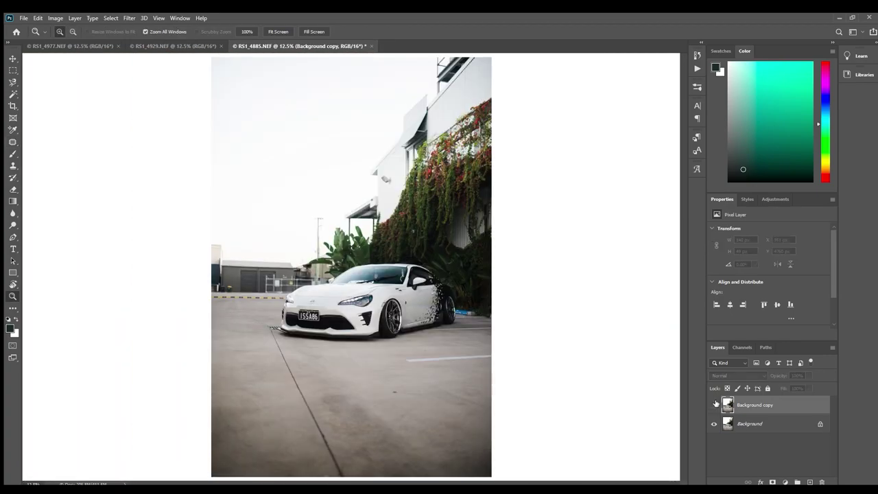
pyautogui.click(715, 404)
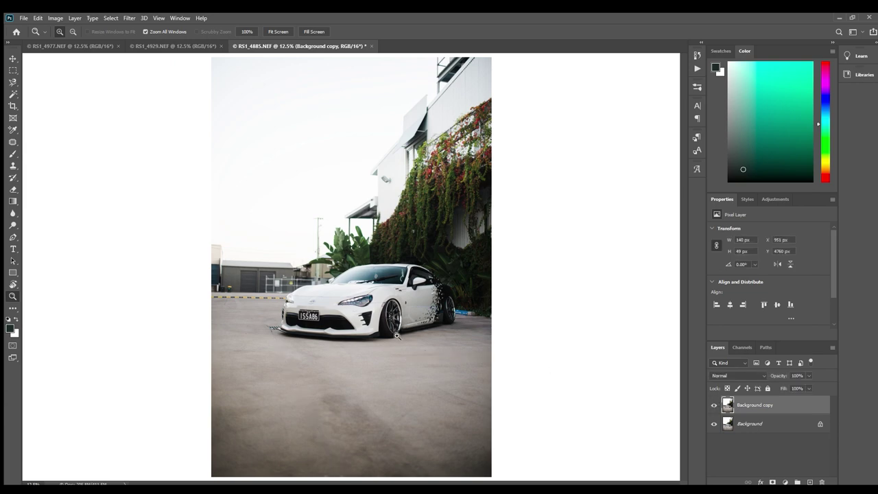
# Clear the stray selection and patch out the drain grate up to the front splitter with clean concrete.
pyautogui.click(328, 345)
pyautogui.click(243, 248)
pyautogui.click(261, 219)
pyautogui.click(268, 212)
pyautogui.click(308, 216)
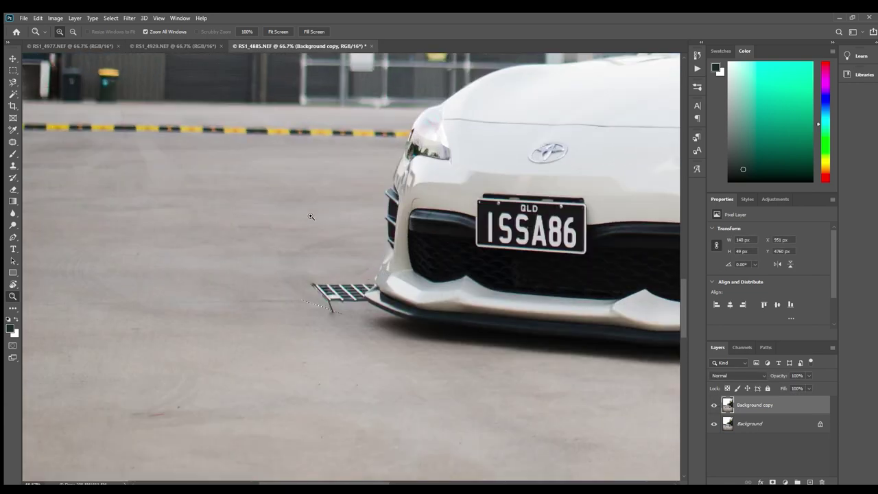
pyautogui.click(311, 217)
pyautogui.click(336, 343)
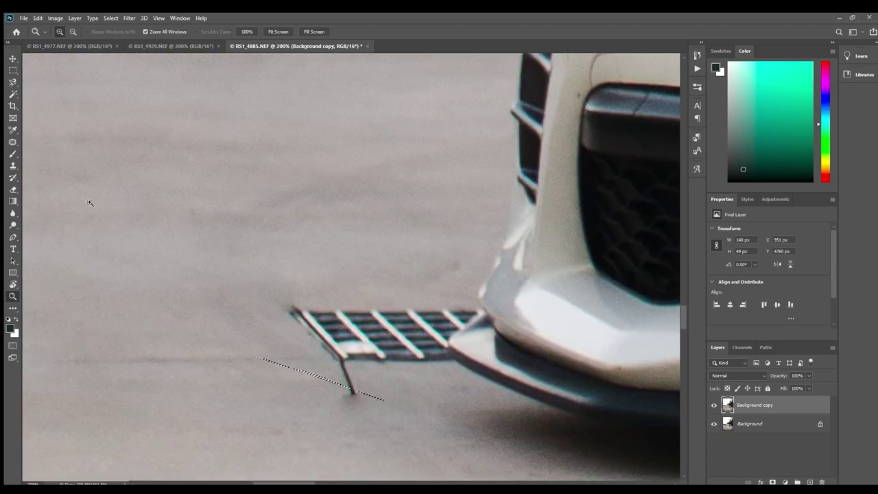
pyautogui.click(13, 143)
pyautogui.hotkey('ctrl', 'd')
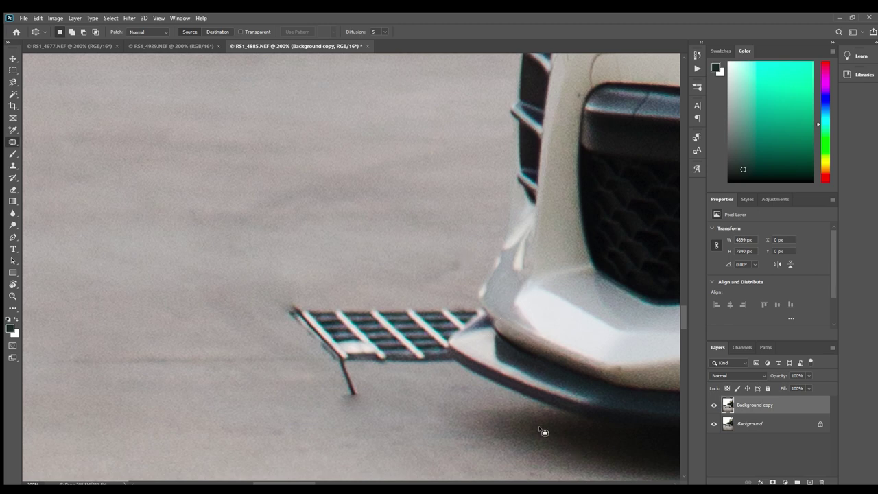
pyautogui.moveTo(140, 87)
pyautogui.mouseDown()
pyautogui.moveTo(126, 122)
pyautogui.moveTo(128, 111)
pyautogui.mouseUp()
pyautogui.moveTo(240, 151); pyautogui.dragTo(72, 173)
pyautogui.hotkey('ctrl', 'd')
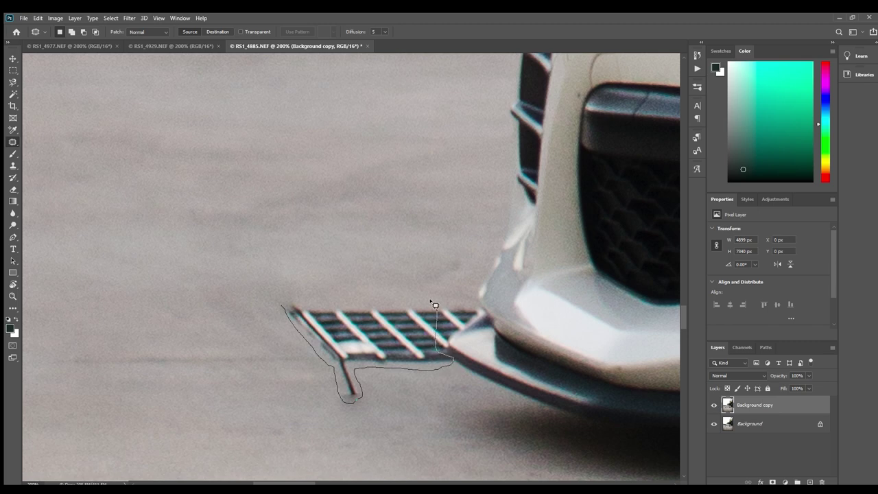
pyautogui.moveTo(307, 302); pyautogui.dragTo(284, 304)
pyautogui.moveTo(356, 330); pyautogui.dragTo(169, 335)
pyautogui.hotkey('ctrl', 'd')
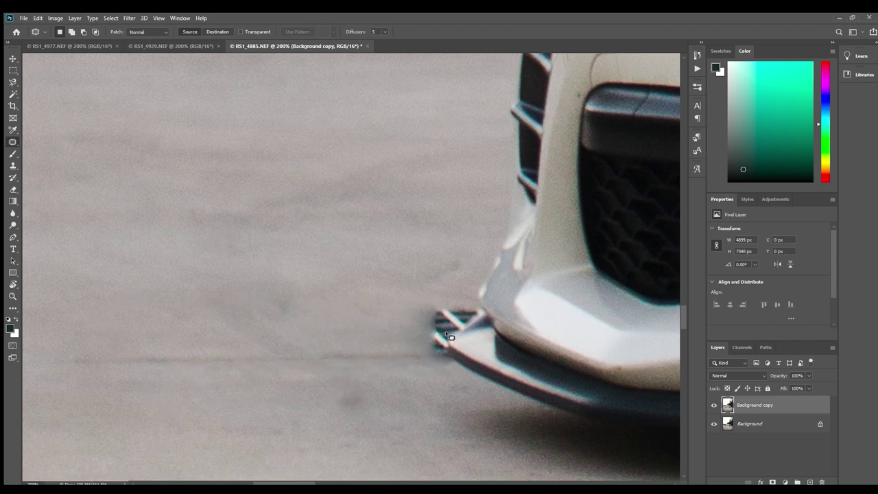
# Switch to the Clone Stamp and reduce its brush size to 23 for the grate remains at the splitter.
pyautogui.press('z')
pyautogui.click(447, 329)
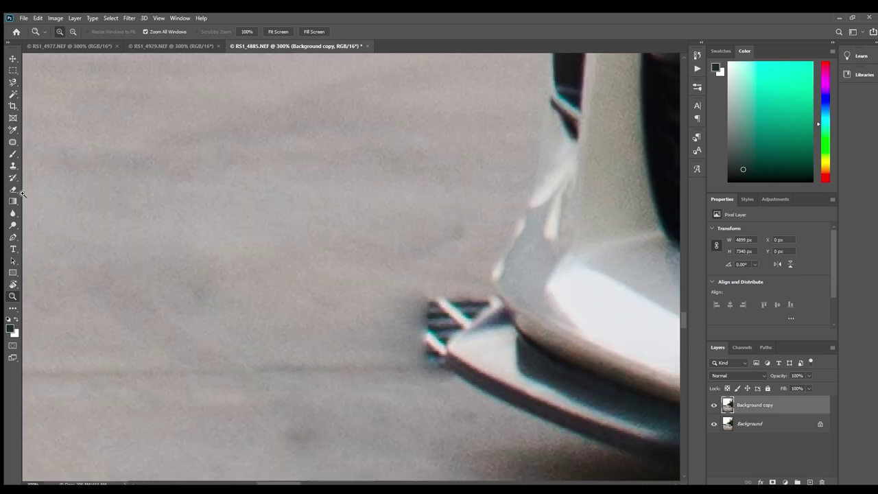
pyautogui.click(12, 166)
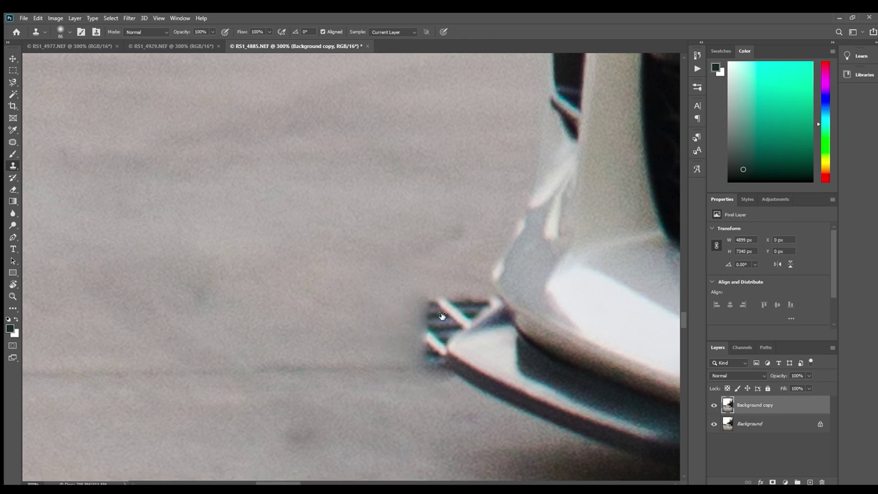
pyautogui.press('[')
pyautogui.press('[')
pyautogui.press('[')
pyautogui.press('[')
pyautogui.press('[')
pyautogui.press('[')
pyautogui.press('[')
pyautogui.press('[')
pyautogui.press('[')
pyautogui.press('[')
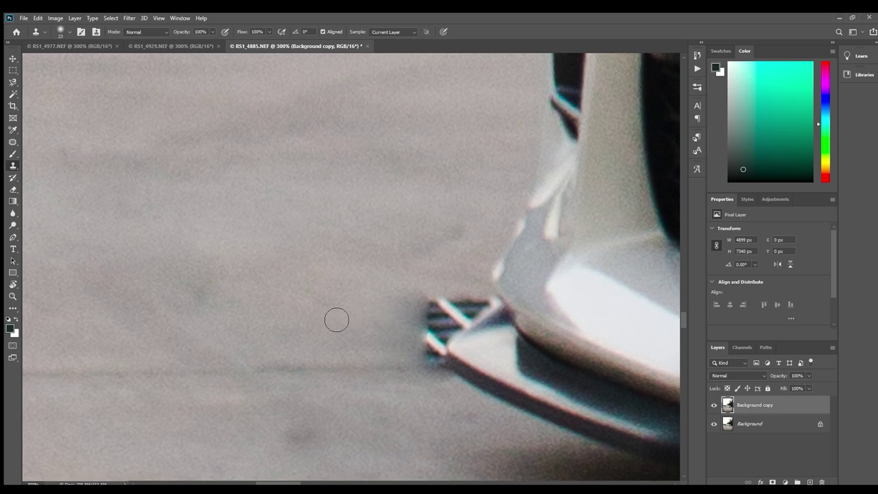
# Clone clean concrete over the remaining grate fragments along the tip of the front splitter.
pyautogui.press('z')
pyautogui.keyDown('alt'); pyautogui.click(297, 310); pyautogui.keyUp('alt')
pyautogui.keyDown('alt'); pyautogui.click(299, 309); pyautogui.keyUp('alt')
pyautogui.keyDown('alt'); pyautogui.click(300, 309); pyautogui.keyUp('alt')
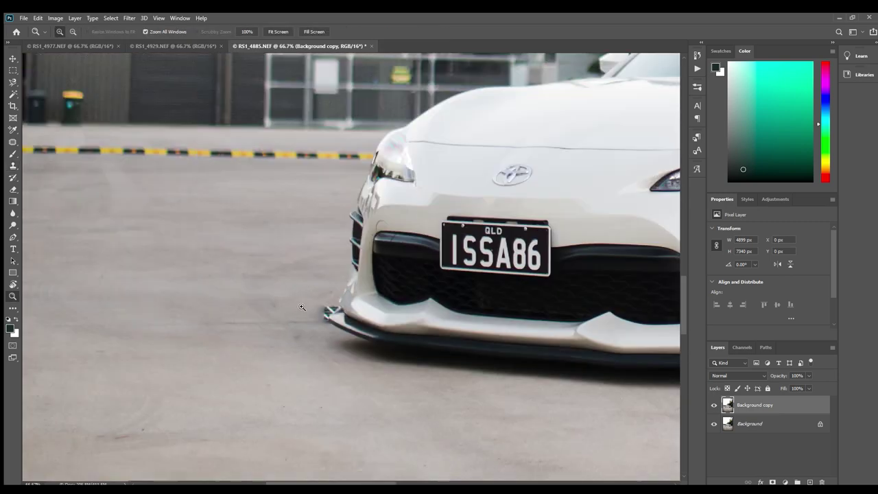
pyautogui.click(304, 308)
pyautogui.click(304, 309)
pyautogui.click(301, 309)
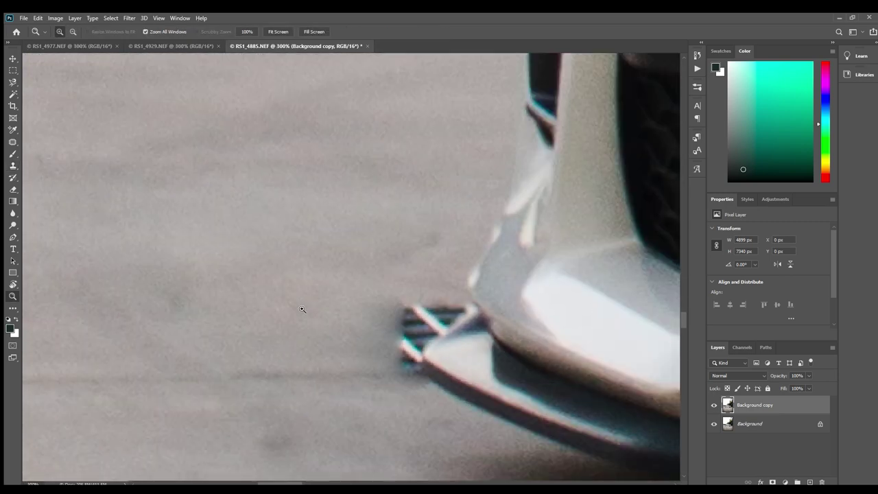
pyautogui.click(12, 166)
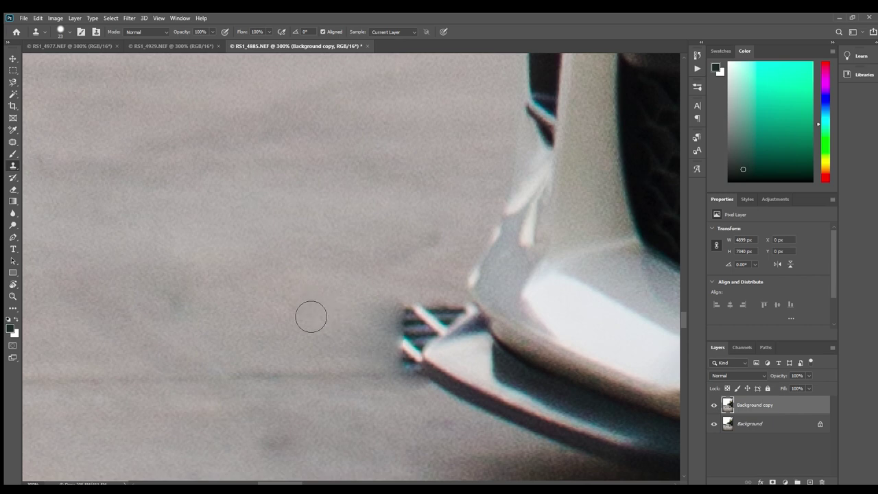
pyautogui.moveTo(410, 325)
pyautogui.mouseDown()
pyautogui.moveTo(370, 317)
pyautogui.moveTo(397, 328)
pyautogui.moveTo(373, 331)
pyautogui.moveTo(406, 345)
pyautogui.moveTo(357, 342)
pyautogui.moveTo(398, 350)
pyautogui.moveTo(362, 355)
pyautogui.moveTo(413, 358)
pyautogui.moveTo(408, 371)
pyautogui.moveTo(422, 387)
pyautogui.moveTo(422, 356)
pyautogui.moveTo(464, 321)
pyautogui.moveTo(427, 324)
pyautogui.moveTo(472, 316)
pyautogui.moveTo(411, 327)
pyautogui.mouseUp()
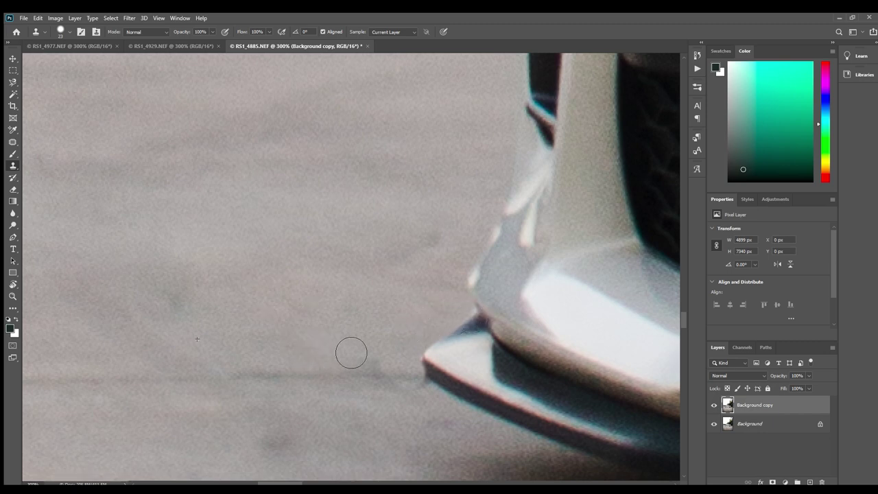
pyautogui.keyDown('alt'); pyautogui.click(395, 383); pyautogui.keyUp('alt')
pyautogui.click(377, 377)
# Compare the retouched area around the front bumper with the original by hiding and showing the Background copy layer.
pyautogui.press('z')
pyautogui.keyDown('alt'); pyautogui.click(390, 357); pyautogui.keyUp('alt')
pyautogui.keyDown('alt'); pyautogui.click(390, 357); pyautogui.keyUp('alt')
pyautogui.keyDown('alt'); pyautogui.click(390, 357); pyautogui.keyUp('alt')
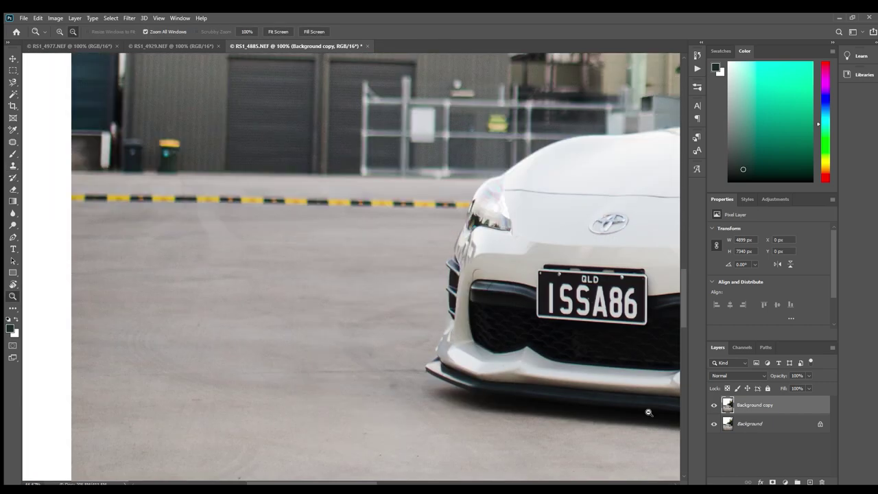
pyautogui.click(713, 405)
pyautogui.click(713, 404)
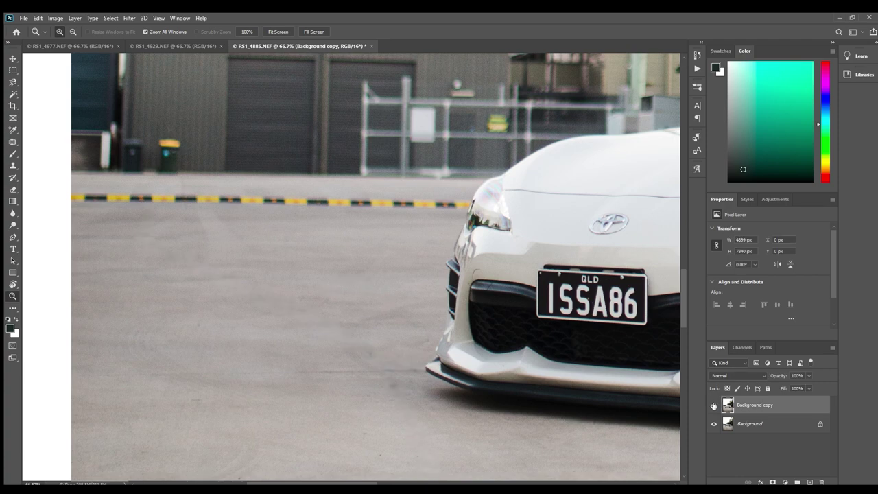
# Examine the cloned edge at the splitter tip and the faint joint line beside it up close.
pyautogui.click(431, 382)
pyautogui.click(430, 382)
pyautogui.click(431, 382)
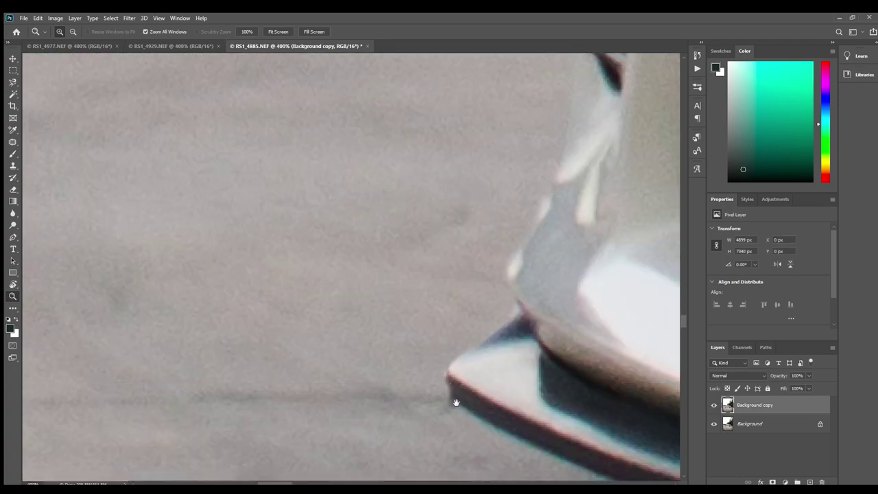
pyautogui.click(431, 382)
pyautogui.press('s')
pyautogui.moveTo(363, 380); pyautogui.dragTo(445, 316)
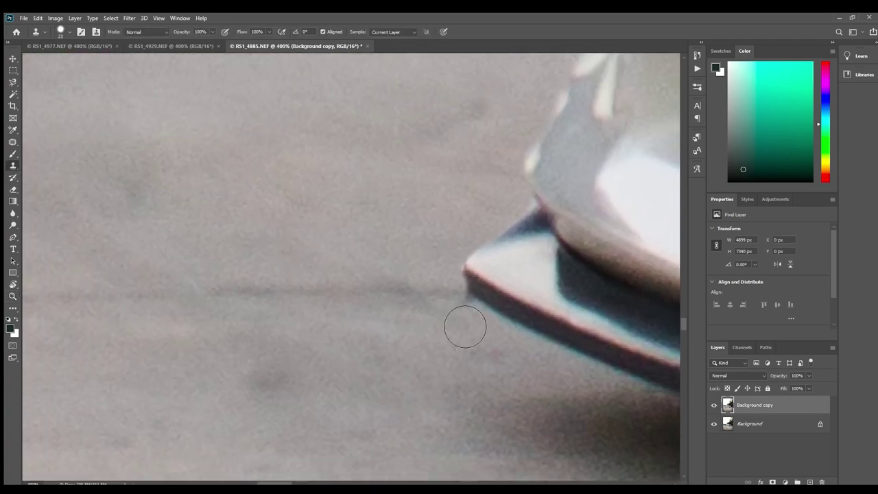
pyautogui.press('z')
pyautogui.keyDown('alt'); pyautogui.click(437, 308); pyautogui.keyUp('alt')
pyautogui.keyDown('alt'); pyautogui.click(437, 308); pyautogui.keyUp('alt')
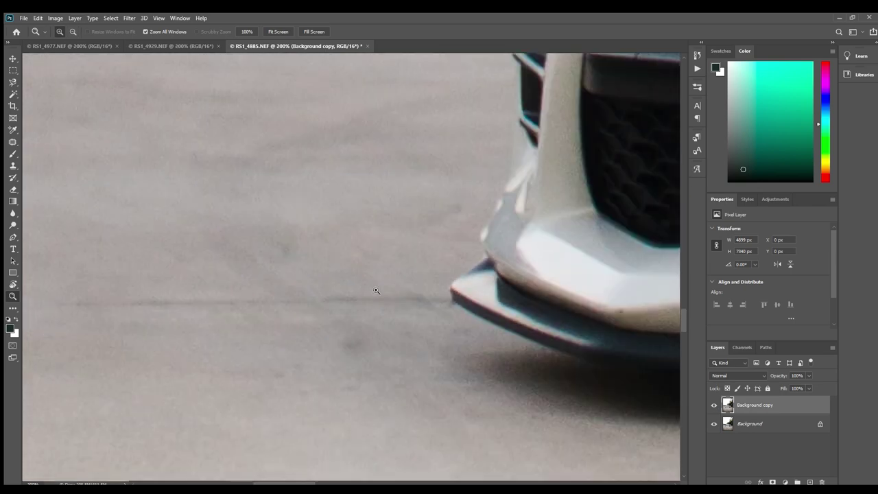
# Sample clean concrete and clone it over the uneven patch of ground just above the faint joint line beside the splitter.
pyautogui.click(12, 166)
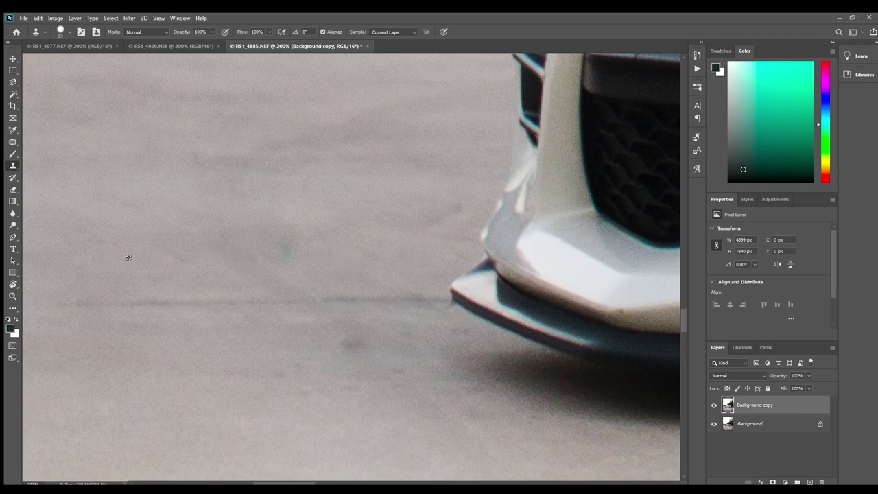
pyautogui.keyDown('alt'); pyautogui.click(153, 256); pyautogui.keyUp('alt')
pyautogui.moveTo(412, 278); pyautogui.dragTo(300, 258)
pyautogui.moveTo(374, 251)
pyautogui.mouseDown()
pyautogui.moveTo(418, 251)
pyautogui.moveTo(382, 249)
pyautogui.mouseUp()
pyautogui.moveTo(284, 252); pyautogui.dragTo(481, 255)
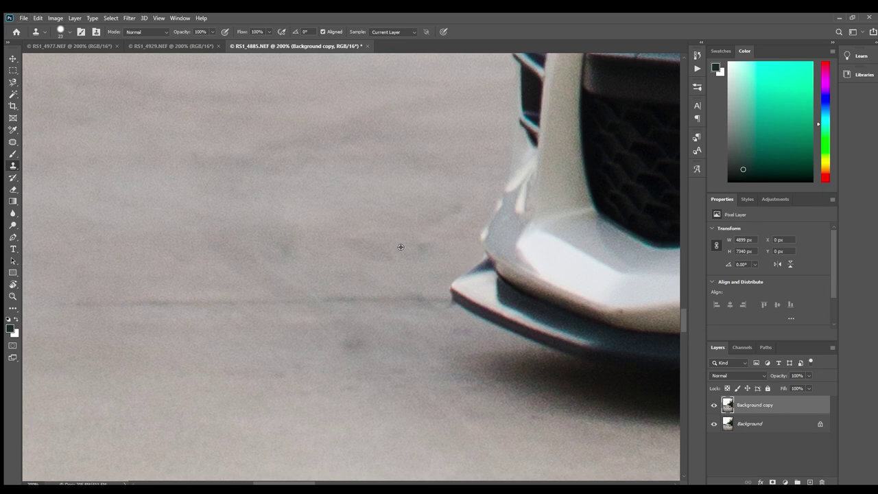
# Try to clone over the dark smudge above the joint line from a sample near the bumper, and undo the stray strokes.
pyautogui.keyDown('alt'); pyautogui.click(448, 241); pyautogui.keyUp('alt')
pyautogui.moveTo(182, 254); pyautogui.dragTo(274, 254)
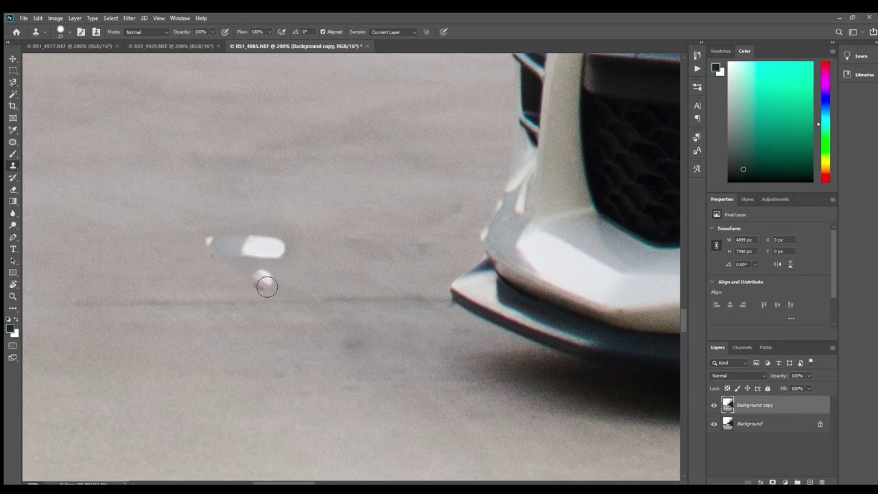
pyautogui.hotkey('ctrl', 'z')
# Outline the faint joint line from the photo's edge to the splitter, try to patch it with nearby concrete, and undo the attempt.
pyautogui.press('z')
pyautogui.keyDown('alt'); pyautogui.click(382, 296); pyautogui.keyUp('alt')
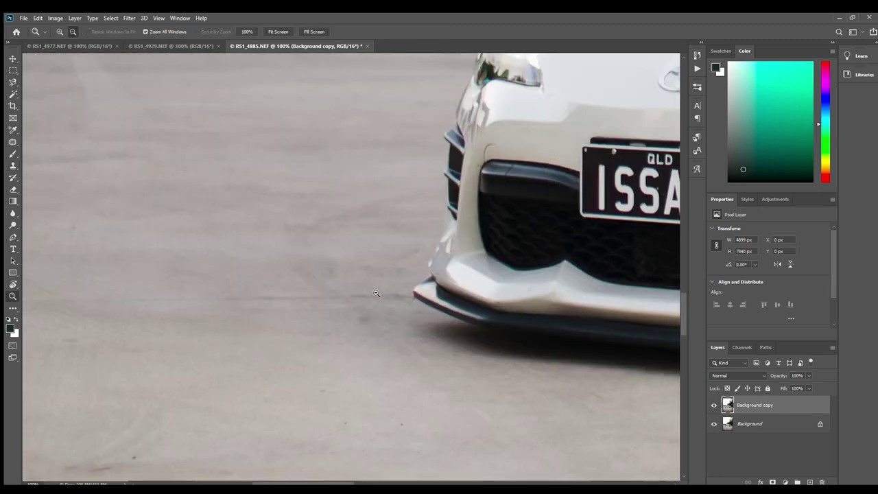
pyautogui.keyDown('alt'); pyautogui.click(377, 295); pyautogui.keyUp('alt')
pyautogui.click(12, 142)
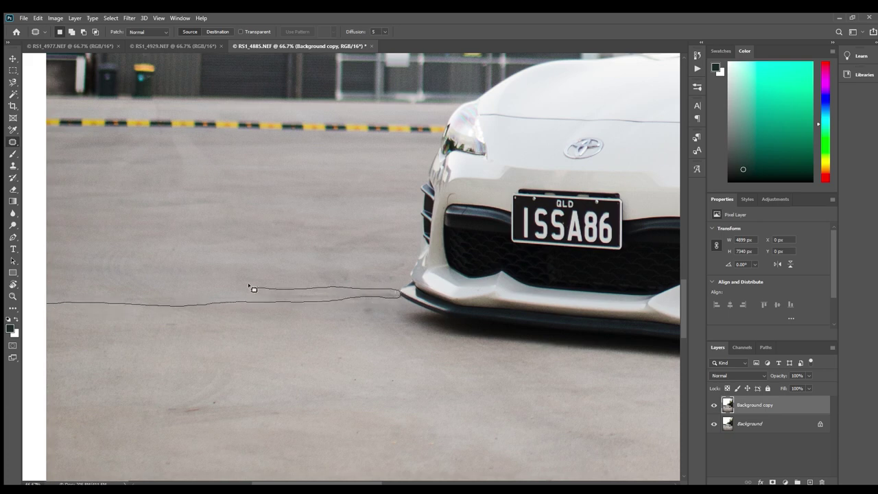
pyautogui.moveTo(252, 288); pyautogui.dragTo(81, 296)
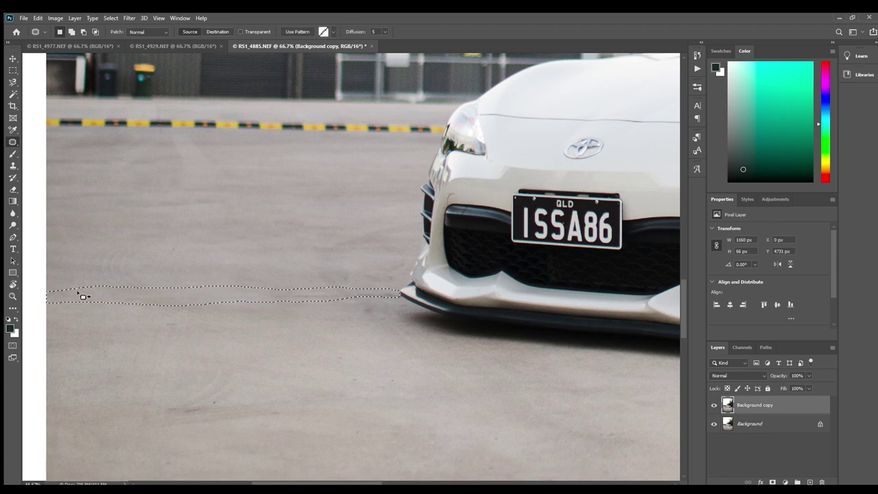
pyautogui.click(197, 347)
pyautogui.hotkey('ctrl', 'z')
pyautogui.hotkey('ctrl', 'z')
pyautogui.hotkey('ctrl', 'z')
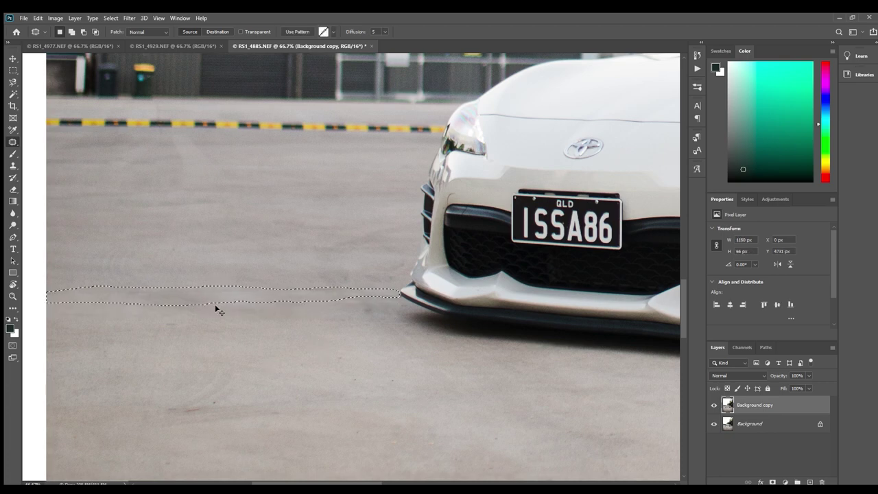
# Clone clean concrete from just above over the faint joint line between the splitter tip and the photo's edge.
pyautogui.press('z')
pyautogui.click(216, 299)
pyautogui.click(215, 299)
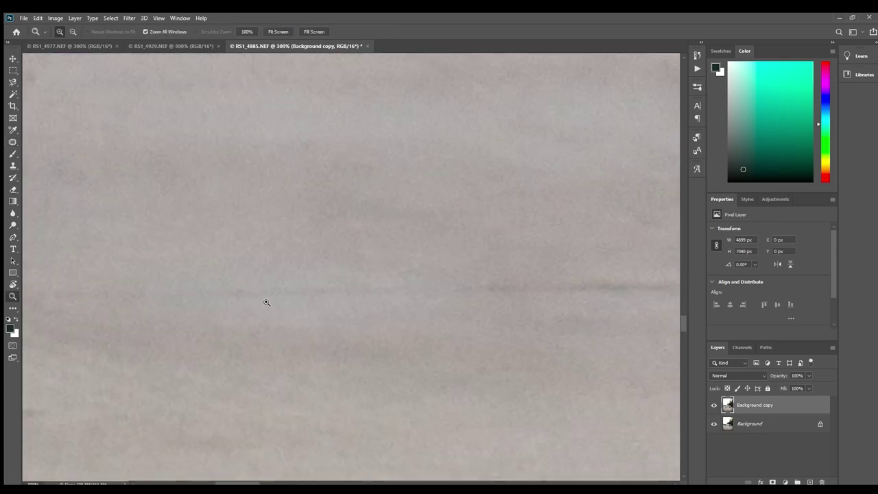
pyautogui.keyDown('alt'); pyautogui.click(75, 220); pyautogui.keyUp('alt')
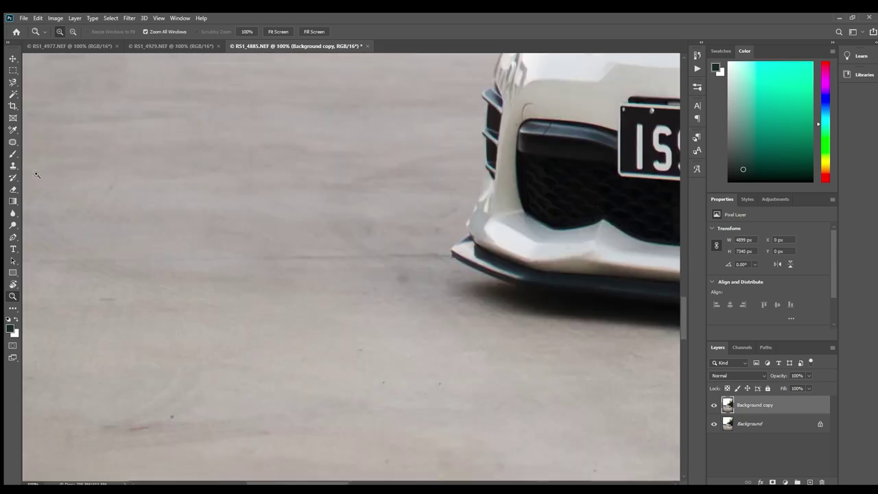
pyautogui.click(224, 252)
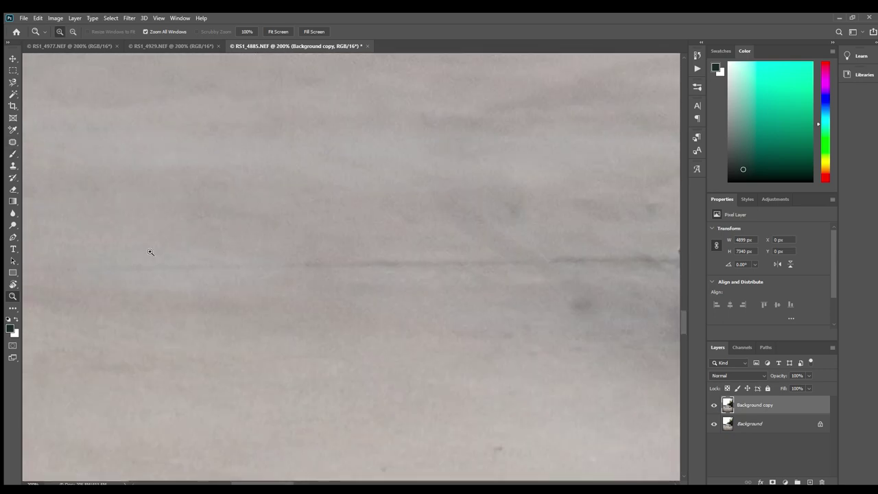
pyautogui.click(13, 165)
pyautogui.keyDown('alt'); pyautogui.click(203, 240); pyautogui.keyUp('alt')
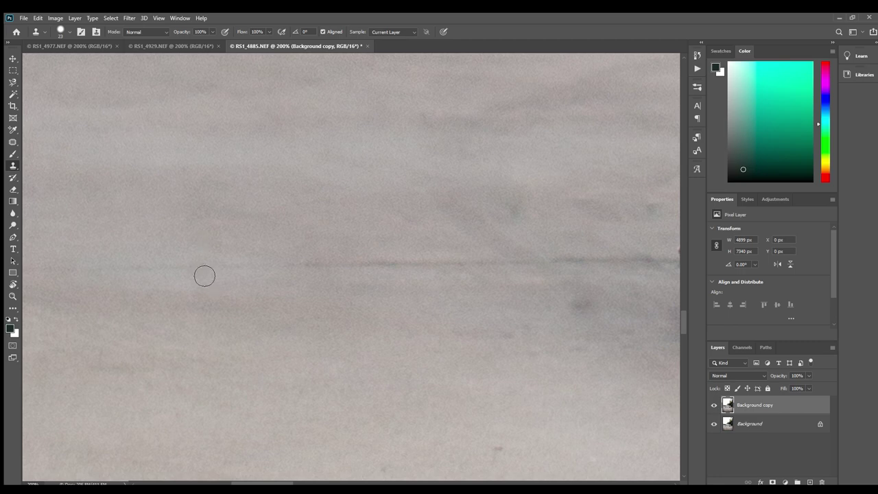
pyautogui.moveTo(204, 274)
pyautogui.mouseDown()
pyautogui.moveTo(612, 268)
pyautogui.moveTo(426, 285)
pyautogui.moveTo(512, 272)
pyautogui.mouseUp()
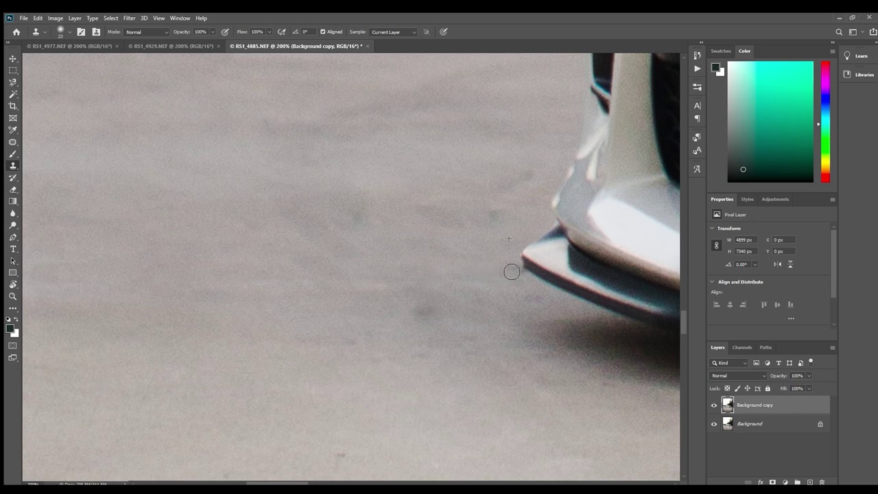
pyautogui.moveTo(241, 278); pyautogui.dragTo(420, 275)
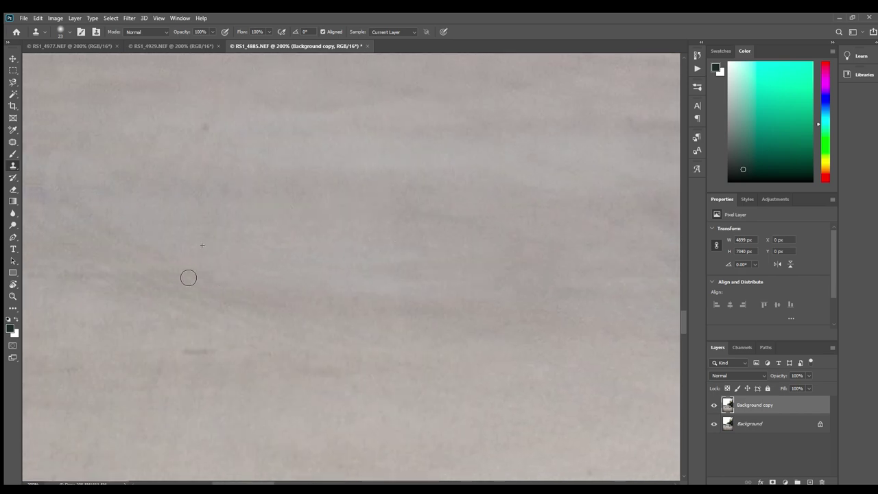
pyautogui.moveTo(139, 288); pyautogui.dragTo(391, 285)
pyautogui.moveTo(239, 274); pyautogui.dragTo(236, 274)
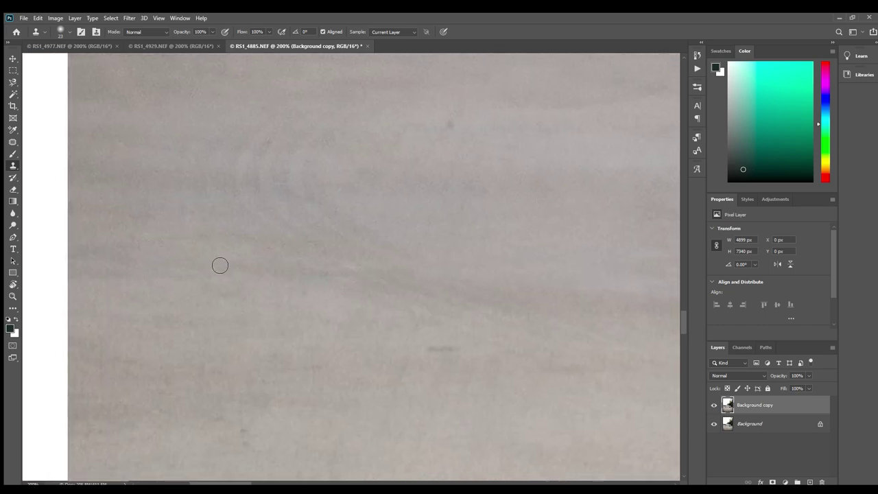
pyautogui.hscroll(6, 370, 289)
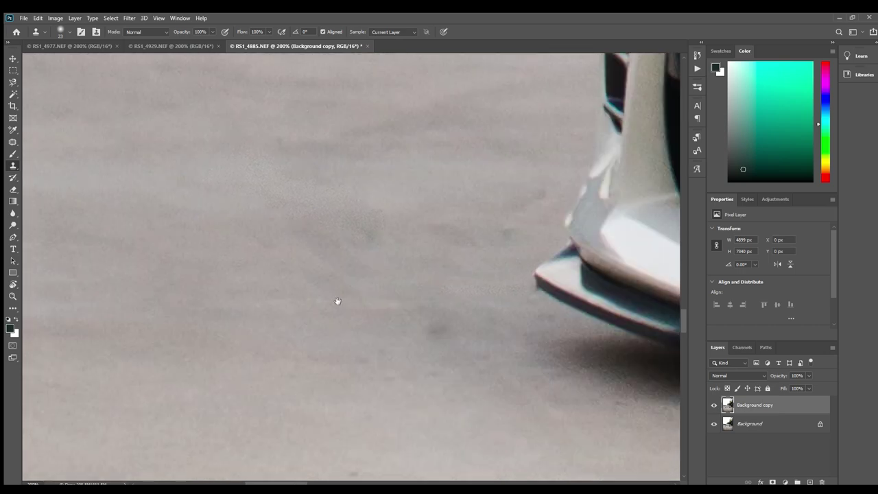
# Enlarge the clone brush to 64 and cover the dark smudge beside the splitter and the reddish mark on the ground.
pyautogui.moveTo(398, 280); pyautogui.dragTo(392, 263)
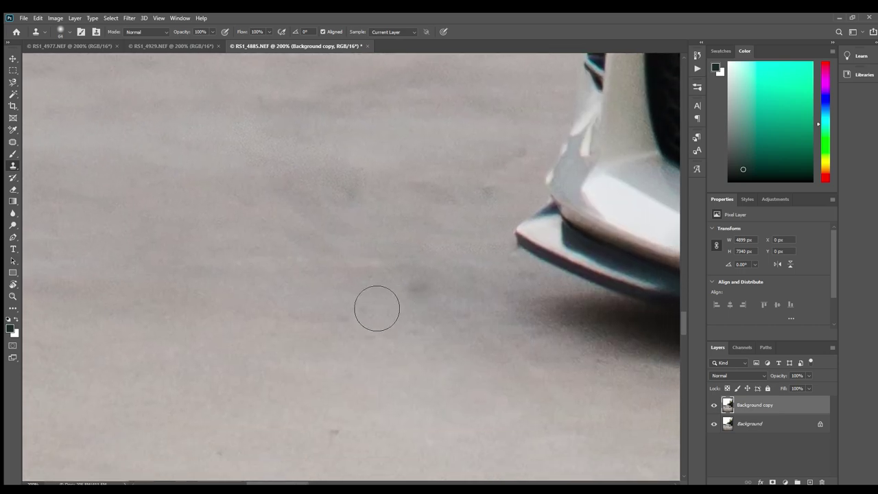
pyautogui.keyDown('alt'); pyautogui.click(311, 289); pyautogui.keyUp('alt')
pyautogui.click(416, 294)
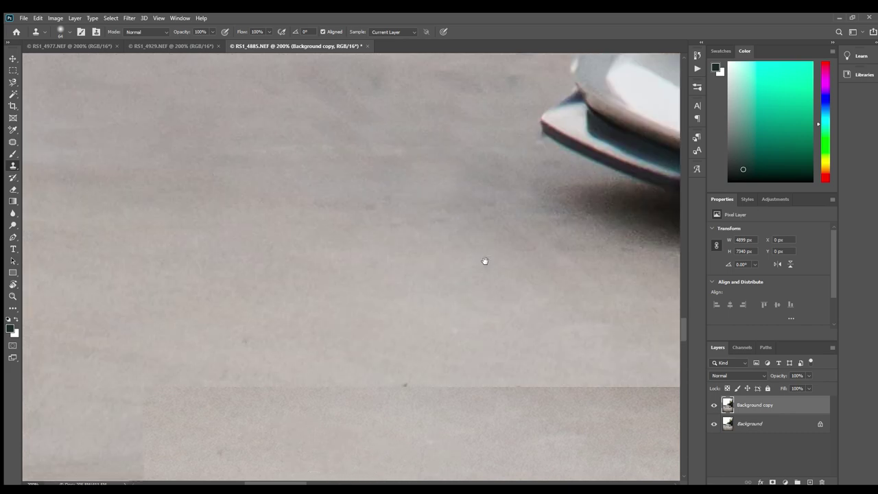
pyautogui.moveTo(456, 384)
pyautogui.mouseDown()
pyautogui.moveTo(484, 261)
pyautogui.moveTo(511, 216)
pyautogui.mouseUp()
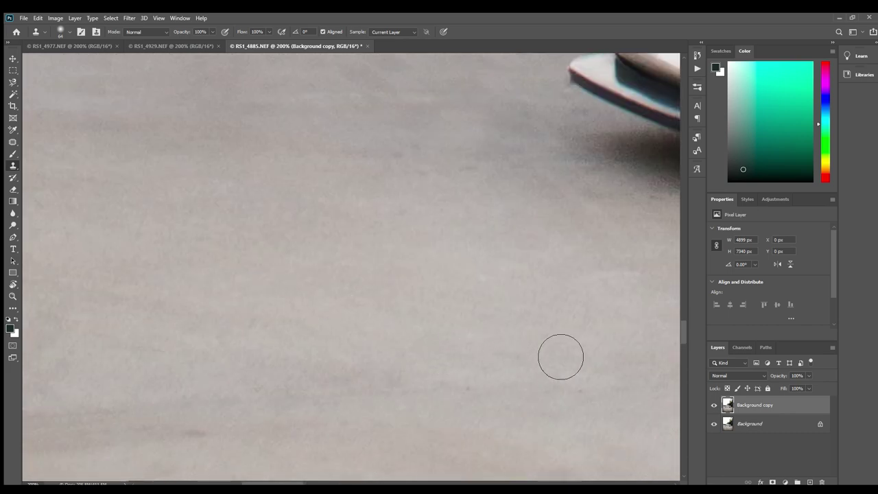
pyautogui.moveTo(353, 323); pyautogui.dragTo(560, 202)
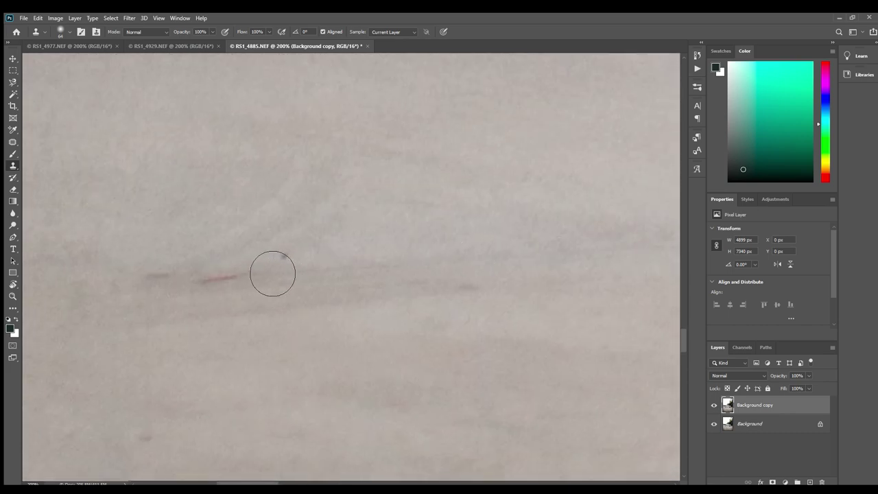
pyautogui.moveTo(317, 266)
pyautogui.mouseDown()
pyautogui.moveTo(330, 291)
pyautogui.moveTo(260, 283)
pyautogui.moveTo(241, 299)
pyautogui.moveTo(260, 300)
pyautogui.moveTo(163, 295)
pyautogui.mouseUp()
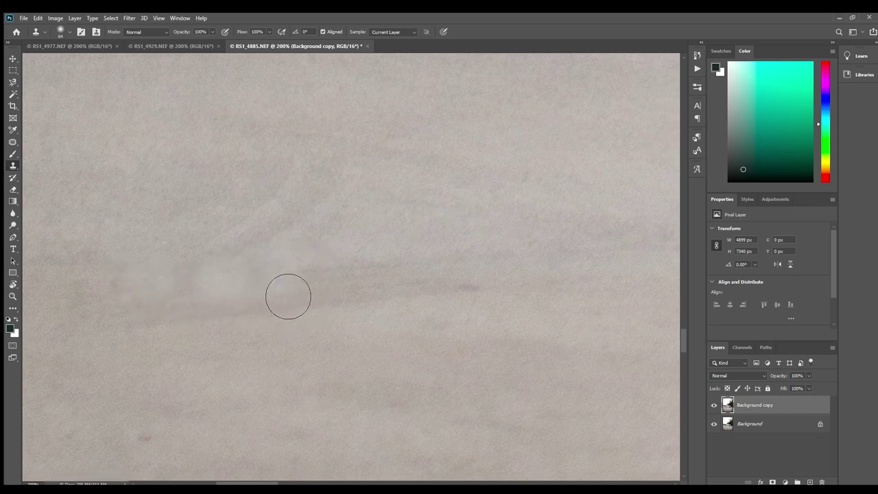
# Patch the pale cloned blotches where the reddish mark was with nearby concrete.
pyautogui.press('z')
pyautogui.keyDown('alt'); pyautogui.click(353, 268); pyautogui.keyUp('alt')
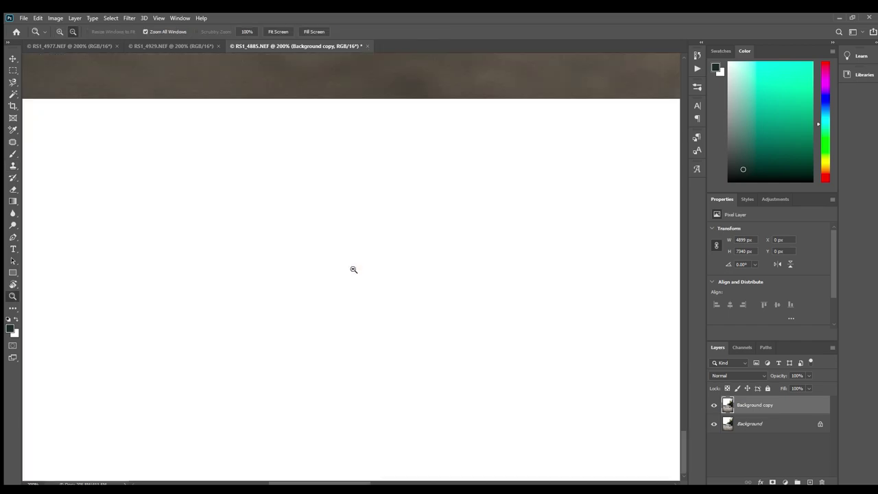
pyautogui.keyDown('alt'); pyautogui.click(362, 280); pyautogui.keyUp('alt')
pyautogui.keyDown('alt'); pyautogui.click(369, 288); pyautogui.keyUp('alt')
pyautogui.click(273, 231)
pyautogui.press('j')
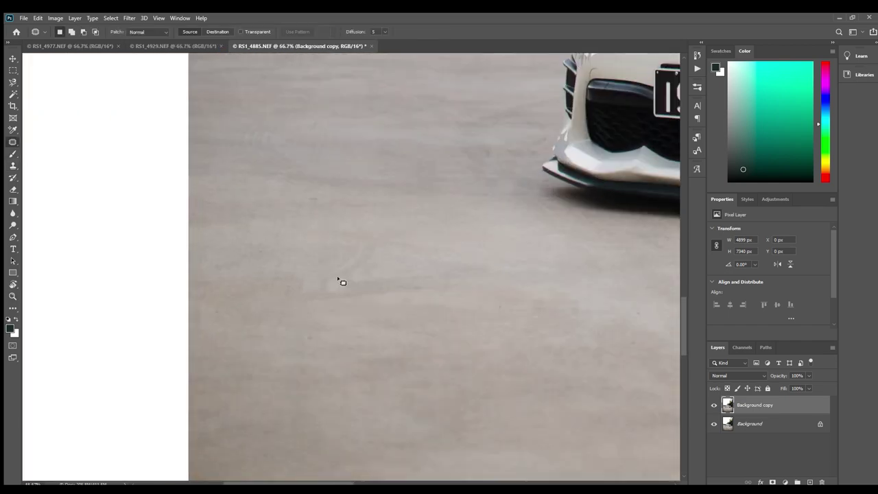
pyautogui.moveTo(282, 275)
pyautogui.mouseDown()
pyautogui.moveTo(295, 295)
pyautogui.moveTo(266, 287)
pyautogui.mouseUp()
pyautogui.moveTo(337, 287); pyautogui.dragTo(300, 285)
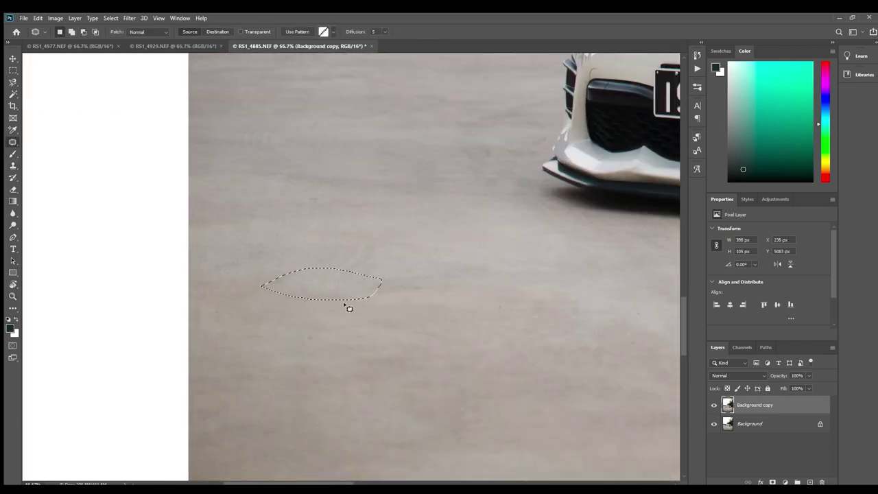
pyautogui.hotkey('ctrl', 'd')
# Patch the remaining streaks and faint marks around the repaired area with clean concrete beside them.
pyautogui.moveTo(368, 300)
pyautogui.mouseDown()
pyautogui.moveTo(506, 274)
pyautogui.moveTo(365, 275)
pyautogui.mouseUp()
pyautogui.moveTo(432, 290); pyautogui.dragTo(588, 286)
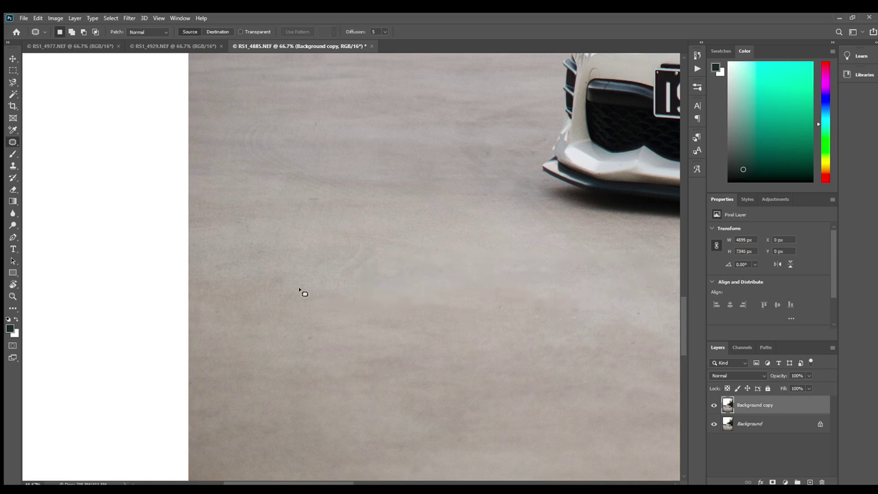
pyautogui.moveTo(300, 290); pyautogui.dragTo(375, 301)
pyautogui.moveTo(248, 241)
pyautogui.mouseDown()
pyautogui.moveTo(262, 253)
pyautogui.moveTo(251, 243)
pyautogui.mouseUp()
pyautogui.moveTo(259, 247); pyautogui.dragTo(310, 248)
pyautogui.hotkey('ctrl', 'd')
# Outline the yellow-and-black strip from the photo's edge to just before the headlight and patch it with the concrete below.
pyautogui.moveTo(333, 197); pyautogui.dragTo(295, 263)
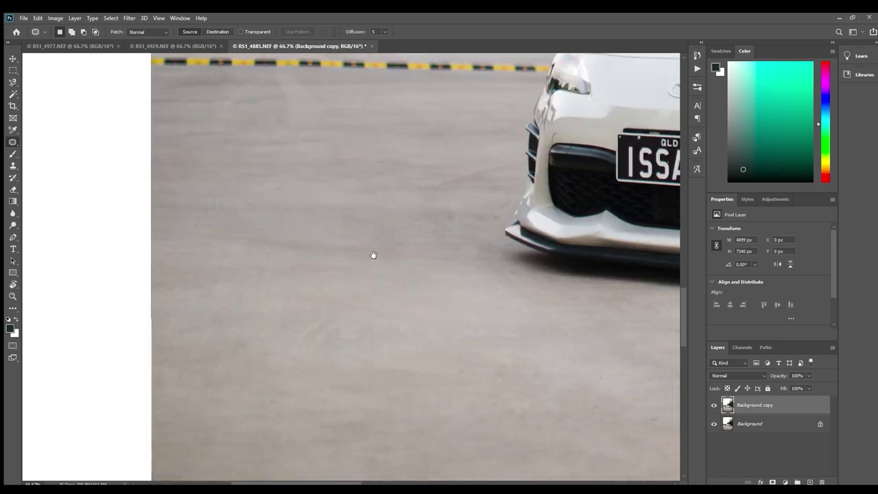
pyautogui.moveTo(426, 150); pyautogui.dragTo(447, 326)
pyautogui.press('z')
pyautogui.click(258, 250)
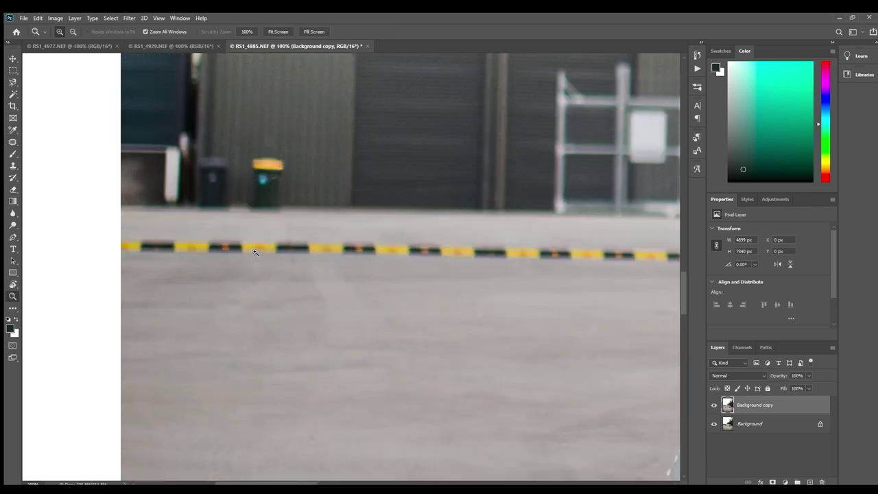
pyautogui.click(253, 251)
pyautogui.keyDown('alt'); pyautogui.click(164, 240); pyautogui.keyUp('alt')
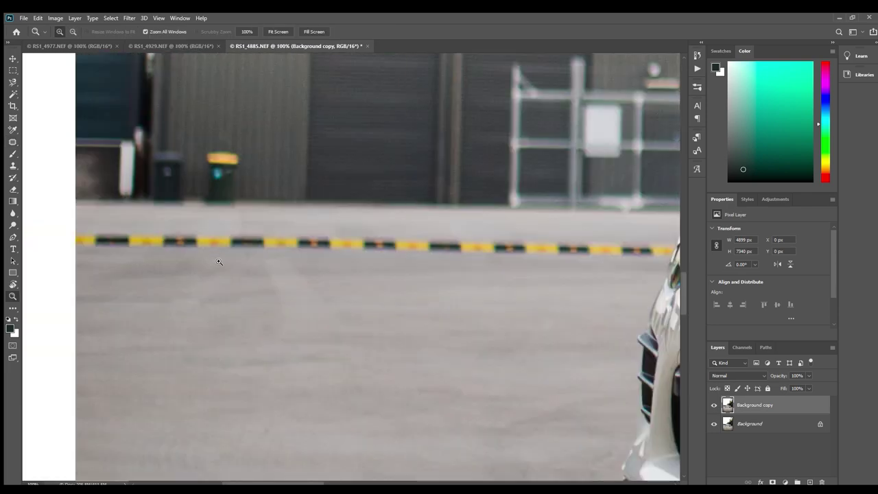
pyautogui.click(13, 142)
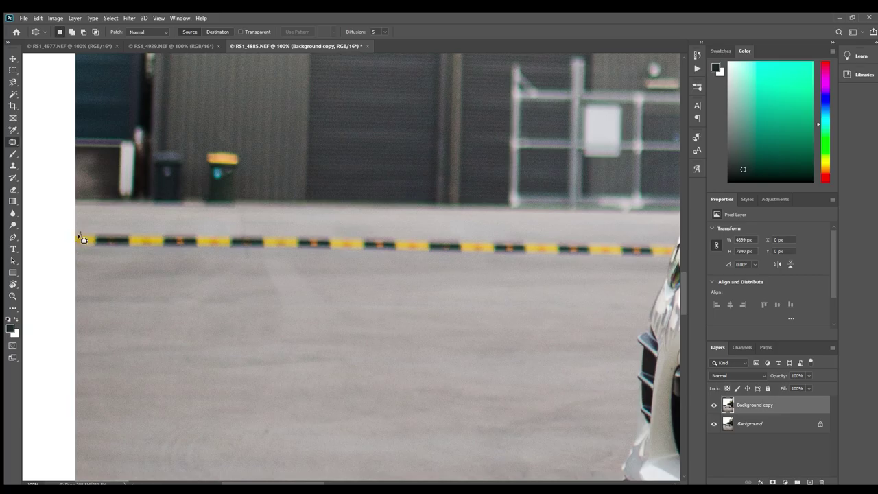
pyautogui.moveTo(80, 252); pyautogui.dragTo(80, 237)
pyautogui.click(73, 228)
pyautogui.moveTo(98, 252); pyautogui.dragTo(520, 262)
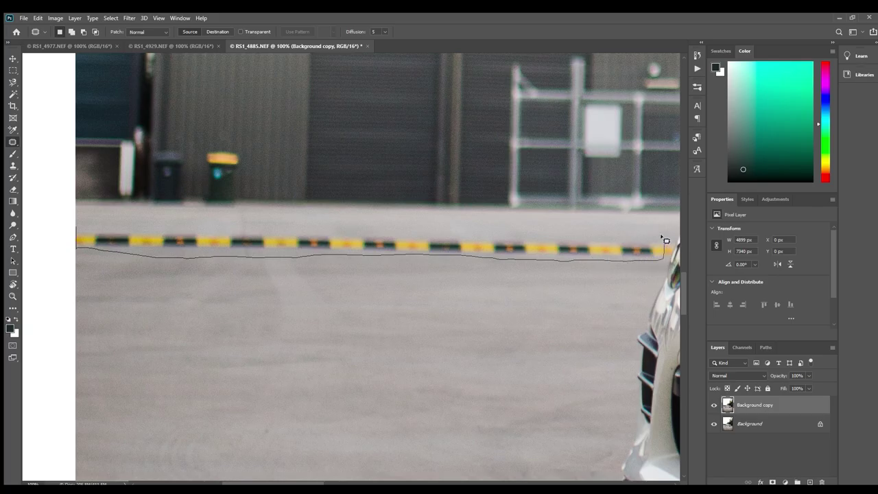
pyautogui.moveTo(666, 240); pyautogui.dragTo(665, 240)
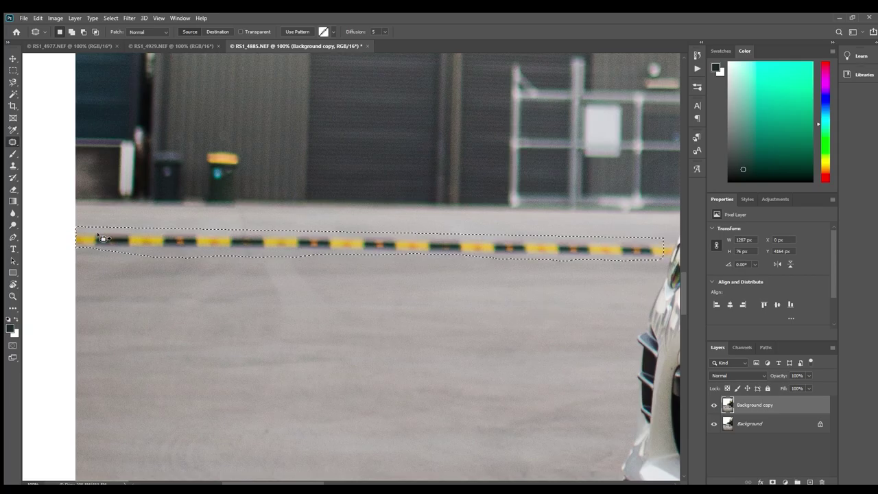
pyautogui.moveTo(387, 249); pyautogui.dragTo(380, 266)
pyautogui.hotkey('ctrl', 'd')
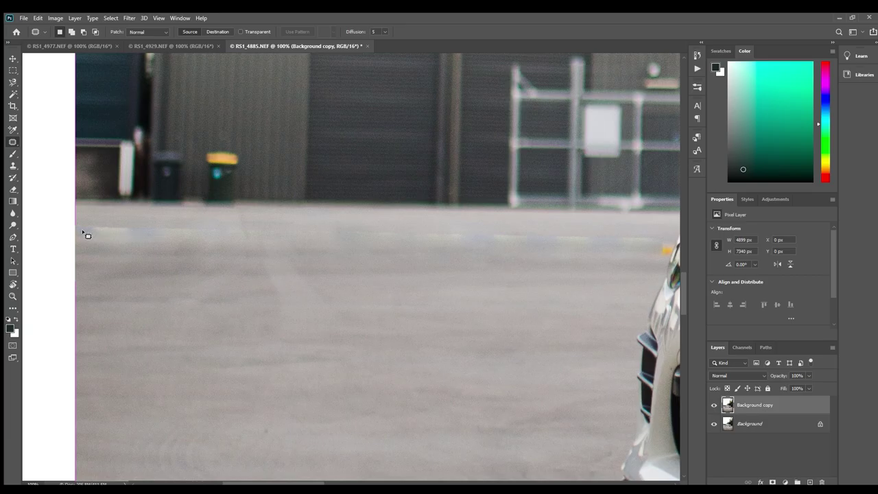
# Patch the pale traces of the removed strip near the photo's edge and below the bins with clean concrete.
pyautogui.moveTo(79, 235); pyautogui.dragTo(174, 243)
pyautogui.moveTo(71, 222); pyautogui.dragTo(72, 225)
pyautogui.moveTo(139, 232)
pyautogui.mouseDown()
pyautogui.moveTo(190, 237)
pyautogui.moveTo(237, 261)
pyautogui.mouseUp()
pyautogui.hotkey('ctrl', 'd')
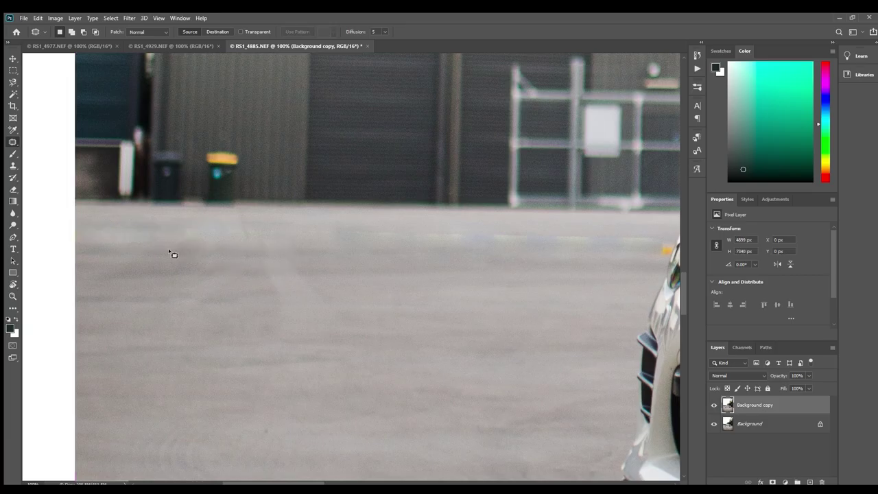
pyautogui.moveTo(170, 236)
pyautogui.mouseDown()
pyautogui.moveTo(257, 244)
pyautogui.moveTo(273, 225)
pyautogui.moveTo(221, 254)
pyautogui.mouseUp()
pyautogui.hotkey('ctrl', 'd')
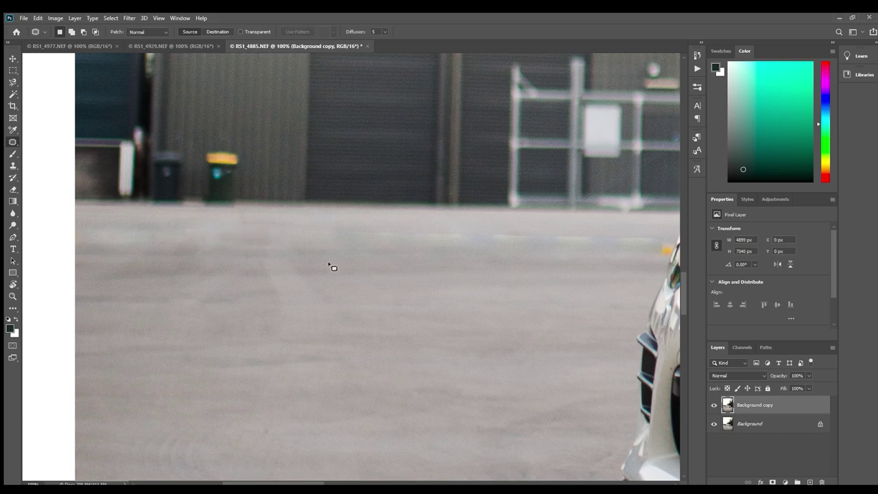
# Patch the leftover strip traces from the middle of the ground up to the headlight with clean concrete nearby.
pyautogui.moveTo(319, 238)
pyautogui.mouseDown()
pyautogui.moveTo(434, 244)
pyautogui.moveTo(466, 238)
pyautogui.moveTo(327, 223)
pyautogui.mouseUp()
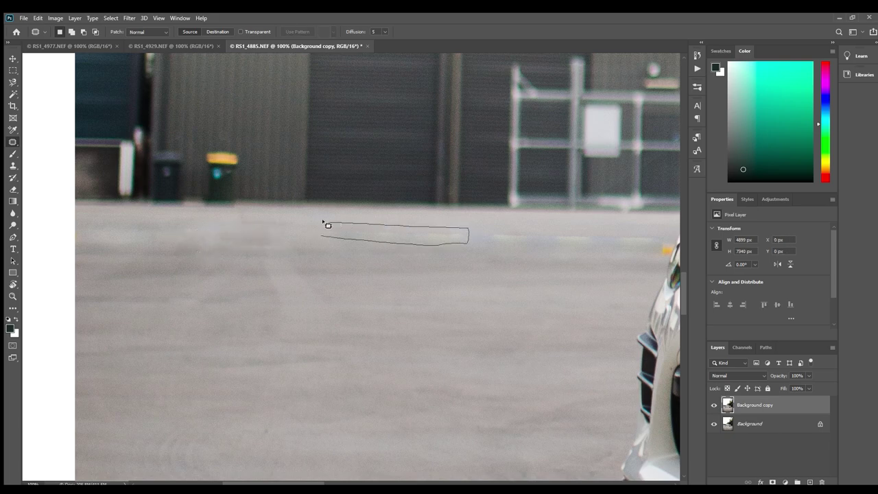
pyautogui.moveTo(435, 239); pyautogui.dragTo(420, 257)
pyautogui.hotkey('ctrl', 'd')
pyautogui.moveTo(543, 266); pyautogui.dragTo(374, 269)
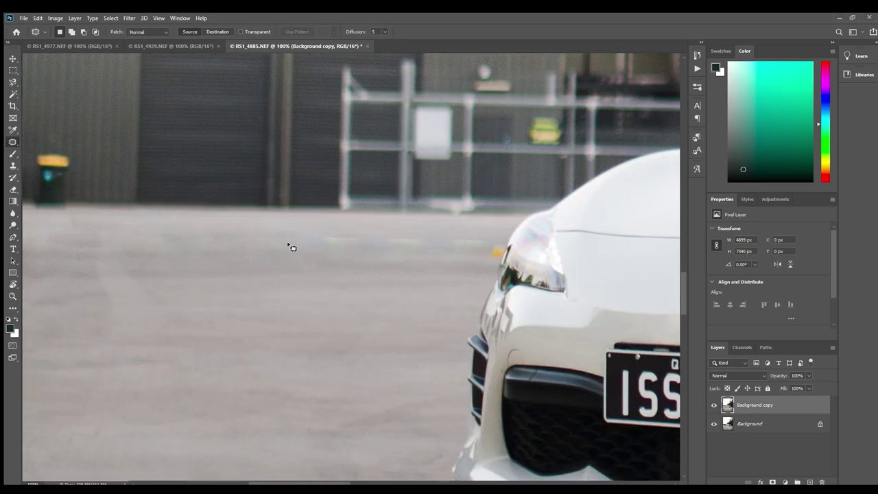
pyautogui.moveTo(309, 231)
pyautogui.mouseDown()
pyautogui.moveTo(415, 230)
pyautogui.moveTo(429, 248)
pyautogui.moveTo(288, 244)
pyautogui.mouseUp()
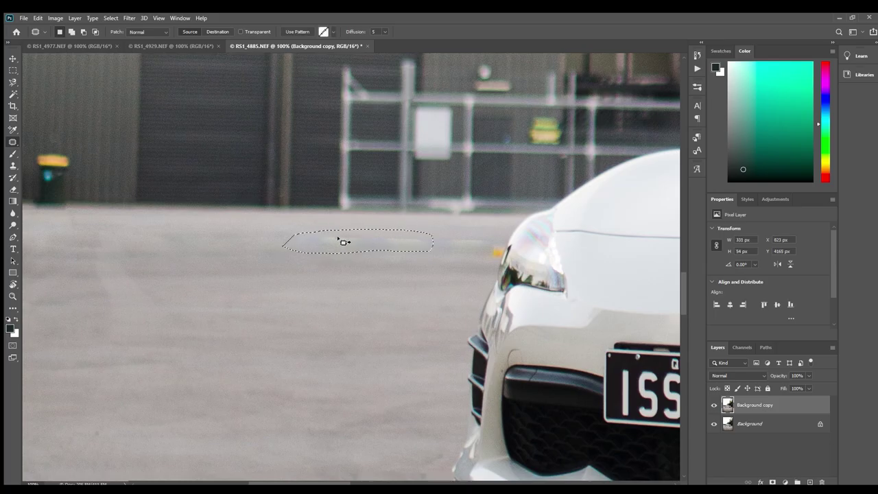
pyautogui.moveTo(341, 239); pyautogui.dragTo(188, 249)
pyautogui.hotkey('ctrl', 'd')
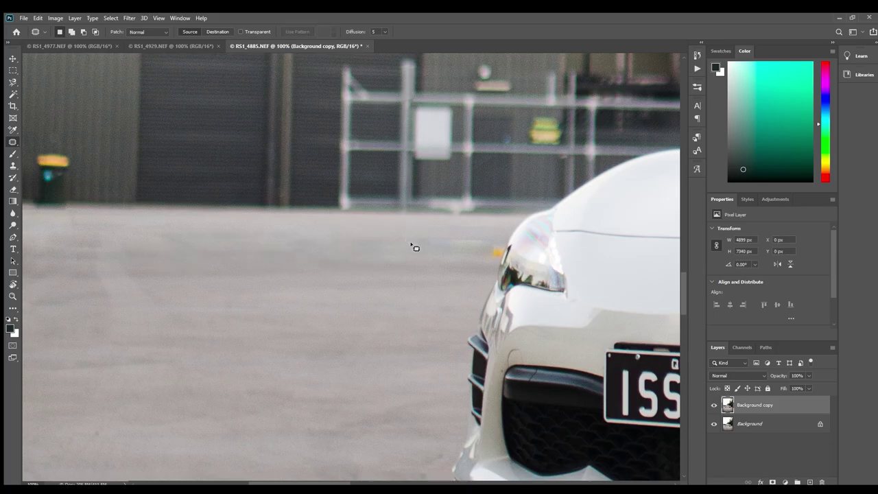
pyautogui.moveTo(412, 244)
pyautogui.mouseDown()
pyautogui.moveTo(488, 257)
pyautogui.moveTo(416, 243)
pyautogui.moveTo(309, 243)
pyautogui.mouseUp()
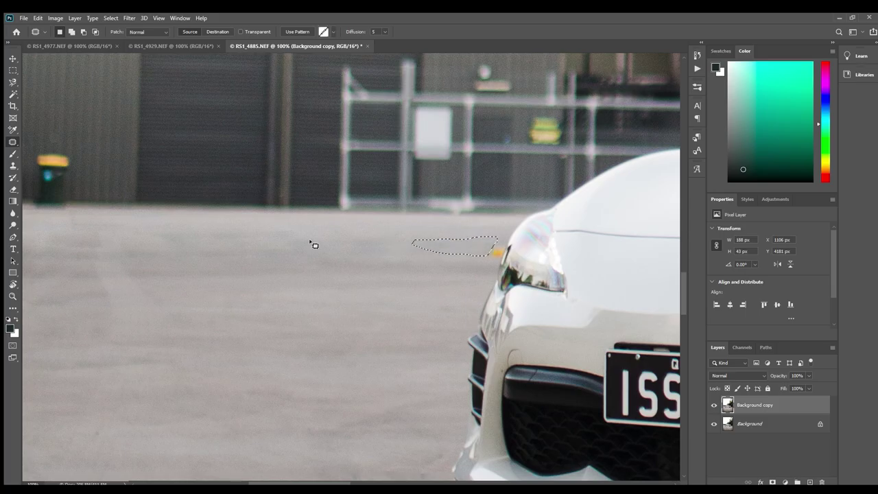
pyautogui.hotkey('ctrl', 'd')
# Outline the orange remnant of the strip against the headlight and patch it with clean concrete beside it.
pyautogui.press('z')
pyautogui.click(500, 247)
pyautogui.click(501, 247)
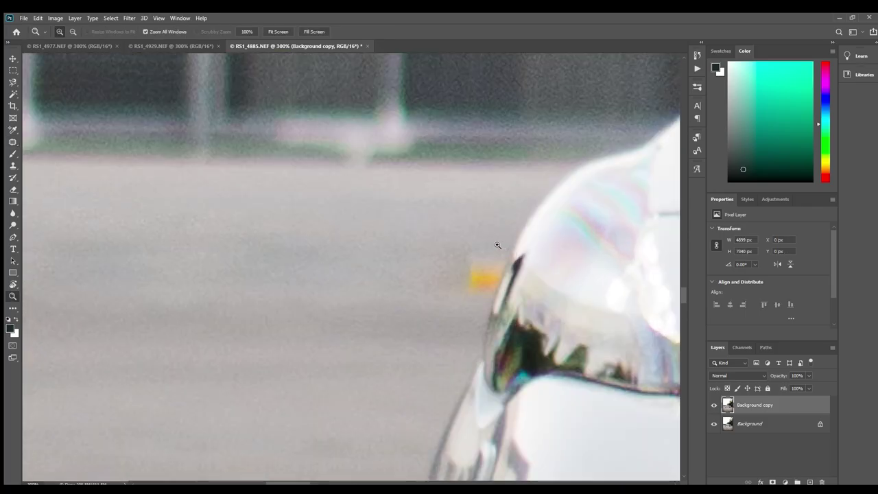
pyautogui.click(10, 143)
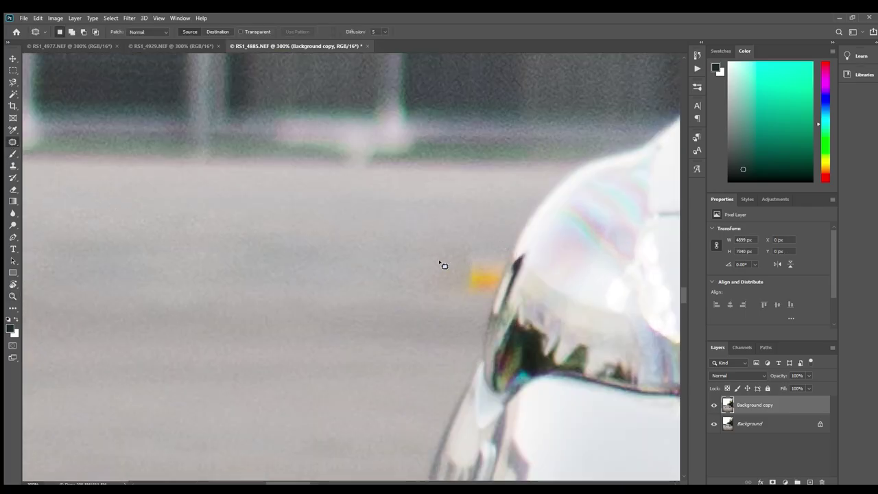
pyautogui.moveTo(445, 248); pyautogui.dragTo(502, 245)
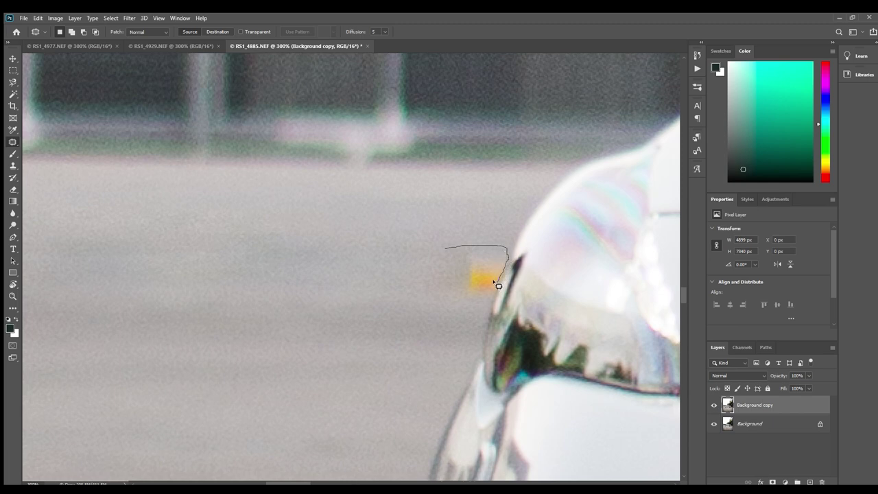
pyautogui.moveTo(489, 292)
pyautogui.mouseDown()
pyautogui.moveTo(448, 278)
pyautogui.moveTo(446, 251)
pyautogui.mouseUp()
pyautogui.moveTo(464, 264); pyautogui.dragTo(346, 271)
pyautogui.hotkey('ctrl', 'd')
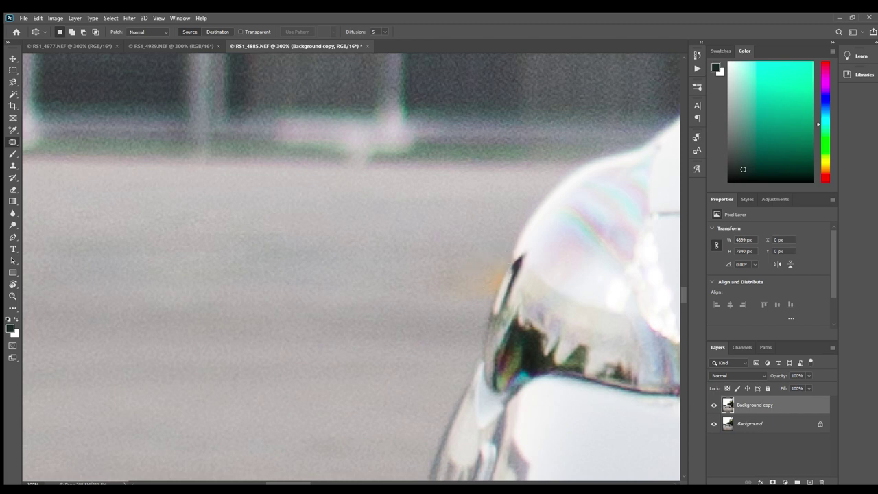
# Clone clean concrete over the orange strip remnant against the headlight's edge with the Clone Stamp tool.
pyautogui.click(12, 166)
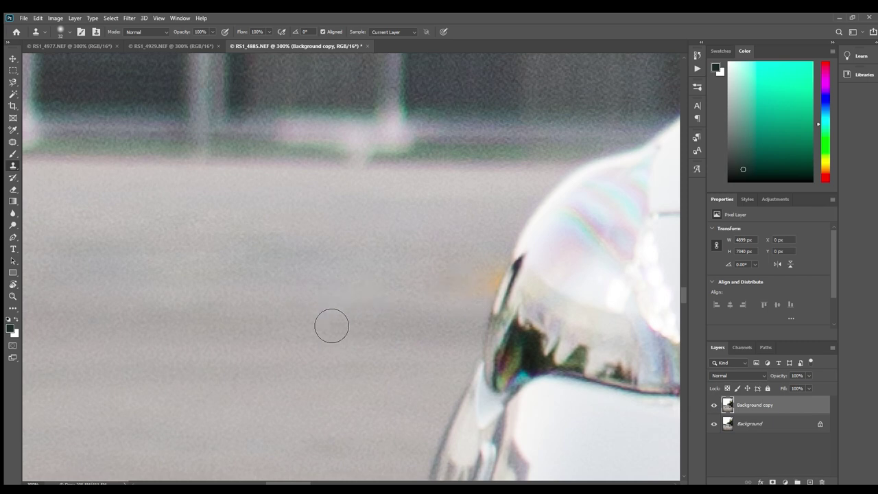
pyautogui.keyDown('alt'); pyautogui.click(198, 202); pyautogui.keyUp('alt')
pyautogui.moveTo(485, 279)
pyautogui.mouseDown()
pyautogui.moveTo(480, 288)
pyautogui.moveTo(495, 277)
pyautogui.mouseUp()
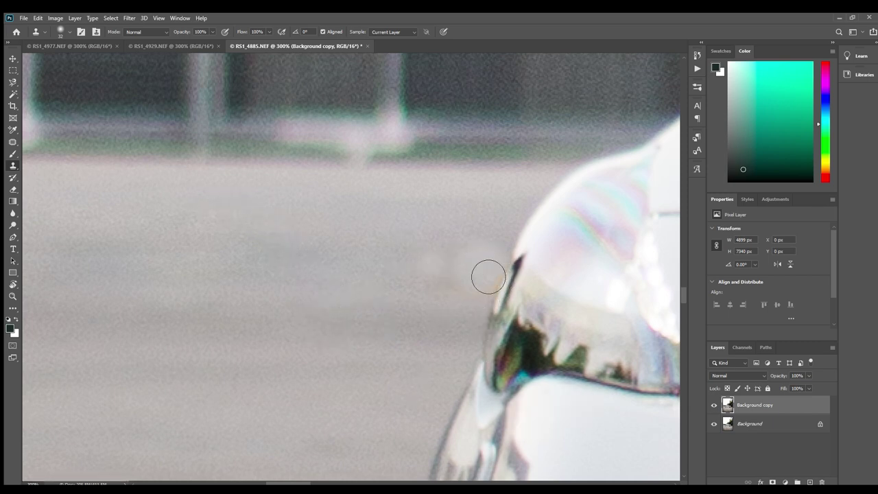
pyautogui.hotkey('ctrl', 'z')
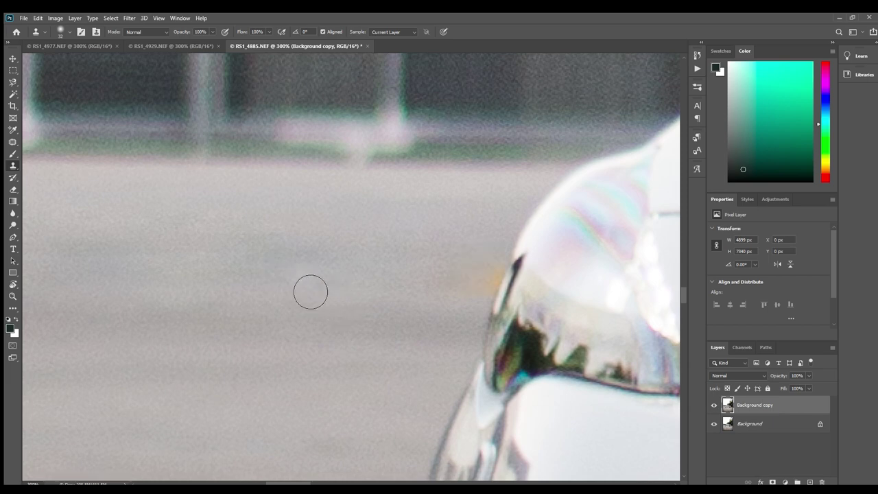
pyautogui.keyDown('alt'); pyautogui.click(188, 265); pyautogui.keyUp('alt')
pyautogui.moveTo(464, 279)
pyautogui.mouseDown()
pyautogui.moveTo(505, 277)
pyautogui.moveTo(487, 299)
pyautogui.moveTo(453, 302)
pyautogui.moveTo(476, 312)
pyautogui.moveTo(457, 336)
pyautogui.moveTo(501, 307)
pyautogui.mouseUp()
# Compare the retouched photo with the original by hiding and showing the Background copy layer.
pyautogui.moveTo(490, 258); pyautogui.dragTo(350, 236)
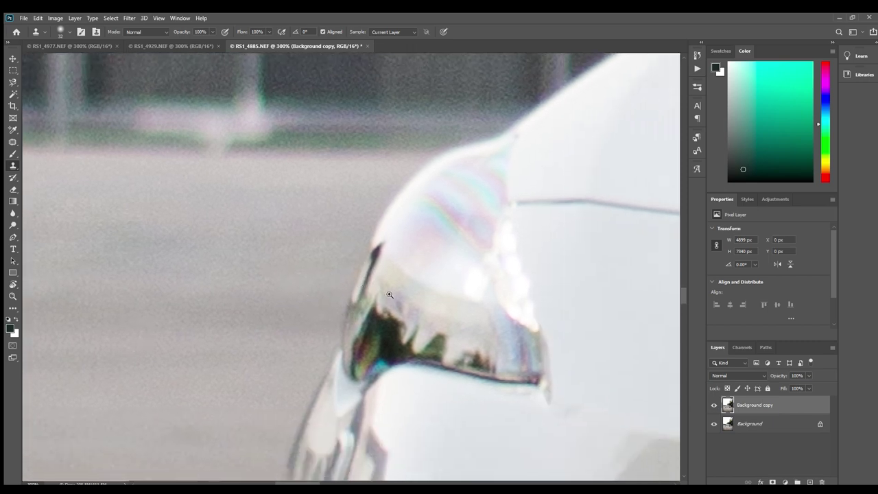
pyautogui.press('z')
pyautogui.keyDown('alt'); pyautogui.click(380, 287); pyautogui.keyUp('alt')
pyautogui.keyDown('alt'); pyautogui.click(381, 287); pyautogui.keyUp('alt')
pyautogui.keyDown('alt'); pyautogui.click(382, 288); pyautogui.keyUp('alt')
pyautogui.keyDown('alt'); pyautogui.click(381, 287); pyautogui.keyUp('alt')
pyautogui.keyDown('alt'); pyautogui.click(382, 288); pyautogui.keyUp('alt')
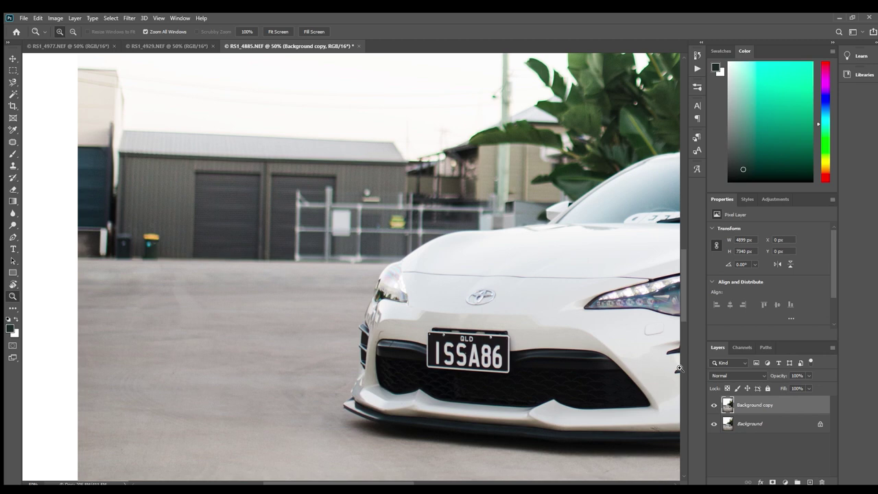
pyautogui.click(714, 404)
pyautogui.click(713, 405)
pyautogui.click(713, 405)
pyautogui.click(713, 404)
pyautogui.click(714, 404)
pyautogui.click(714, 406)
# Examine the two bins in front of the shed wall up close.
pyautogui.moveTo(442, 281); pyautogui.dragTo(580, 364)
pyautogui.click(278, 334)
pyautogui.click(277, 334)
pyautogui.click(277, 334)
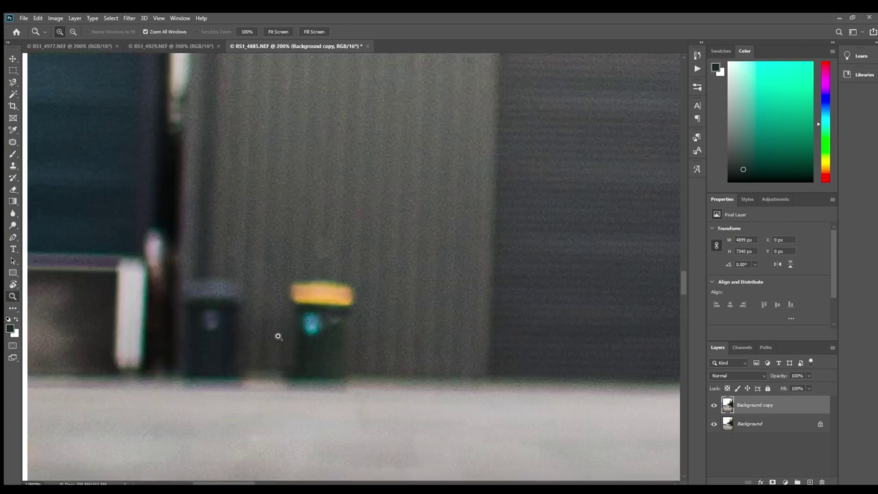
pyautogui.moveTo(278, 335); pyautogui.dragTo(288, 346)
pyautogui.keyDown('alt'); pyautogui.click(301, 335); pyautogui.keyUp('alt')
pyautogui.keyDown('alt'); pyautogui.click(300, 336); pyautogui.keyUp('alt')
pyautogui.keyDown('alt'); pyautogui.click(301, 336); pyautogui.keyUp('alt')
pyautogui.keyDown('alt'); pyautogui.click(301, 335); pyautogui.keyUp('alt')
pyautogui.keyDown('alt'); pyautogui.click(301, 336); pyautogui.keyUp('alt')
pyautogui.keyDown('alt'); pyautogui.click(301, 335); pyautogui.keyUp('alt')
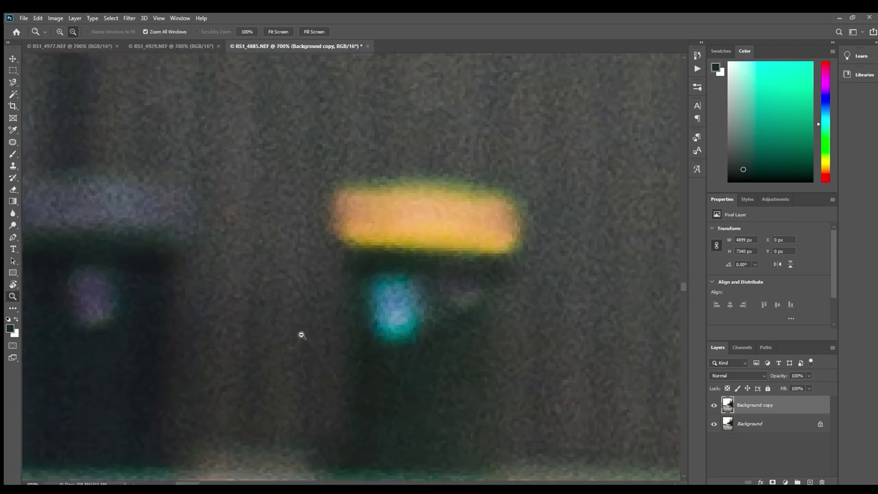
pyautogui.keyDown('alt'); pyautogui.click(301, 335); pyautogui.keyUp('alt')
pyautogui.keyDown('alt'); pyautogui.click(301, 335); pyautogui.keyUp('alt')
pyautogui.keyDown('alt'); pyautogui.click(301, 336); pyautogui.keyUp('alt')
pyautogui.keyDown('alt'); pyautogui.click(301, 336); pyautogui.keyUp('alt')
pyautogui.click(301, 335)
pyautogui.click(301, 335)
pyautogui.click(302, 335)
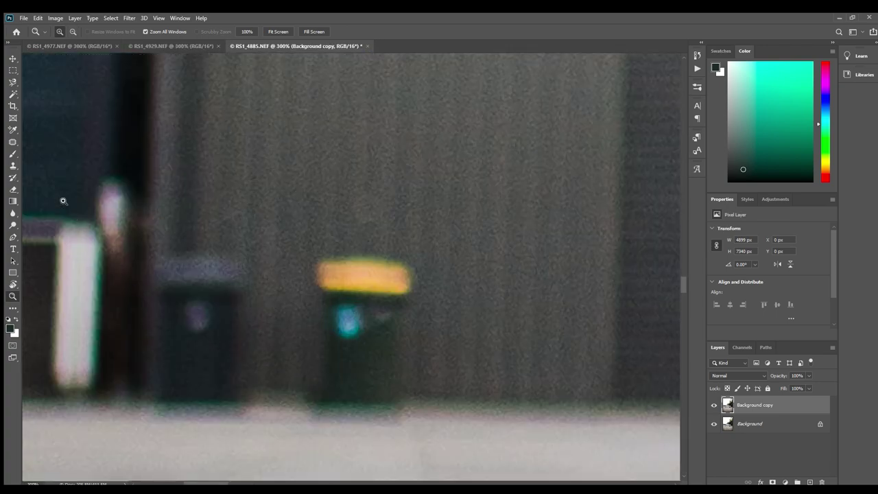
# Outline the yellow-lidded bin with the Patch tool and replace it with the plain shed wall beside it.
pyautogui.click(13, 140)
pyautogui.moveTo(307, 253)
pyautogui.mouseDown()
pyautogui.moveTo(297, 405)
pyautogui.moveTo(322, 423)
pyautogui.moveTo(405, 427)
pyautogui.mouseUp()
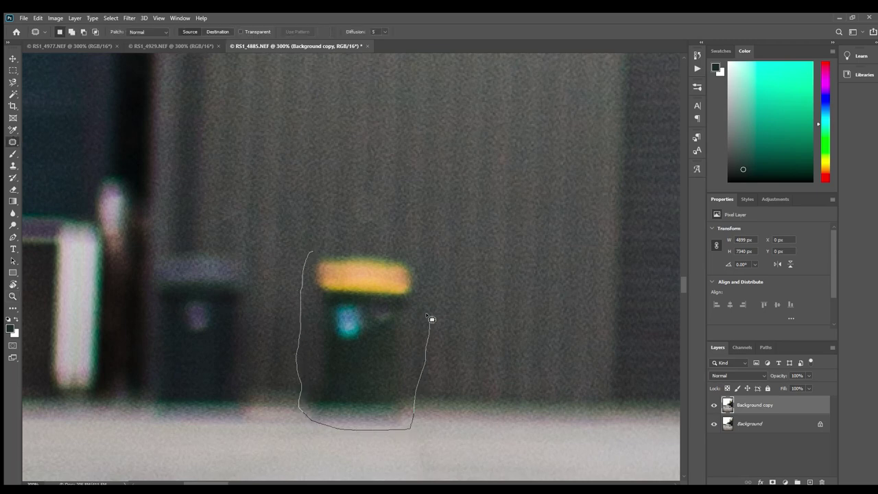
pyautogui.moveTo(431, 319); pyautogui.dragTo(308, 252)
pyautogui.moveTo(364, 317); pyautogui.dragTo(548, 323)
pyautogui.hotkey('ctrl', 'd')
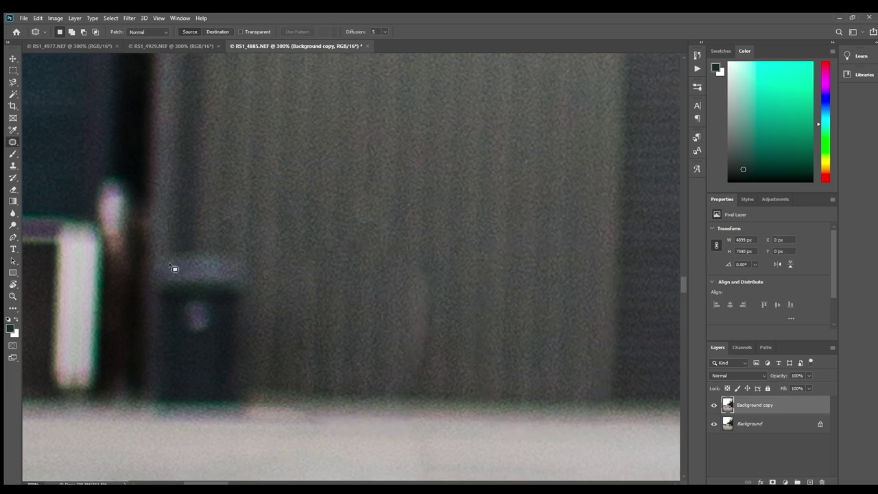
# Outline the remaining dark bin and patch it with the cleaned shed wall beside it.
pyautogui.moveTo(229, 248)
pyautogui.mouseDown()
pyautogui.moveTo(248, 291)
pyautogui.moveTo(255, 396)
pyautogui.mouseUp()
pyautogui.moveTo(137, 413); pyautogui.dragTo(148, 255)
pyautogui.moveTo(176, 363); pyautogui.dragTo(363, 364)
pyautogui.hotkey('ctrl', 'd')
# Review the shed area, the car's front and side, and the ground around the rear wheel for remaining distractions.
pyautogui.moveTo(178, 334); pyautogui.dragTo(343, 343)
pyautogui.press('z')
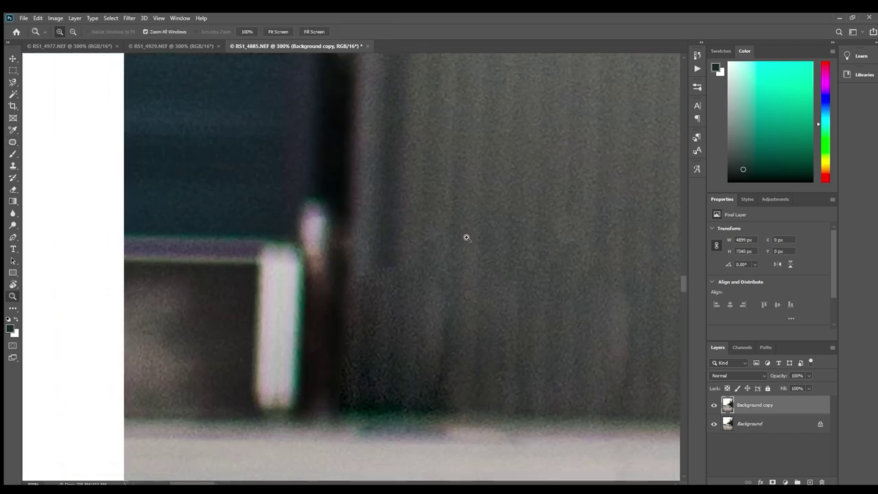
pyautogui.keyDown('alt'); pyautogui.click(467, 237); pyautogui.keyUp('alt')
pyautogui.keyDown('alt'); pyautogui.click(468, 237); pyautogui.keyUp('alt')
pyautogui.keyDown('alt'); pyautogui.click(469, 237); pyautogui.keyUp('alt')
pyautogui.keyDown('alt'); pyautogui.click(469, 237); pyautogui.keyUp('alt')
pyautogui.keyDown('alt'); pyautogui.click(474, 238); pyautogui.keyUp('alt')
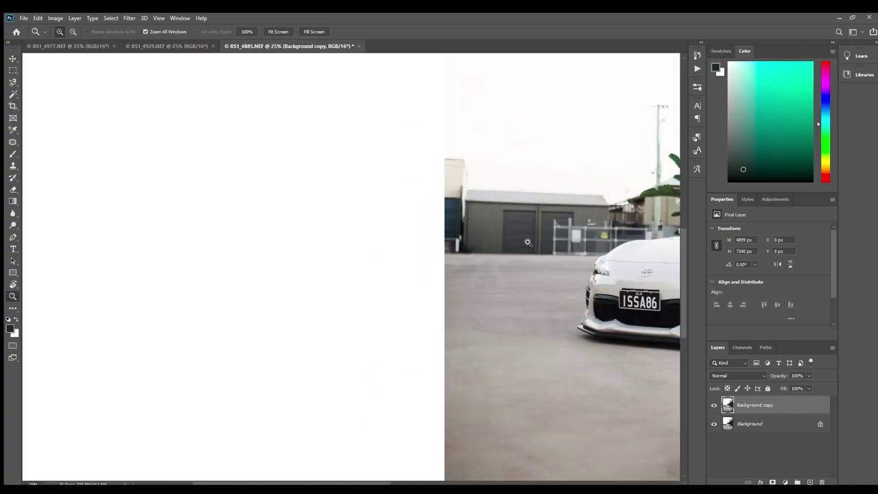
pyautogui.click(528, 242)
pyautogui.moveTo(617, 247); pyautogui.dragTo(503, 274)
pyautogui.click(502, 275)
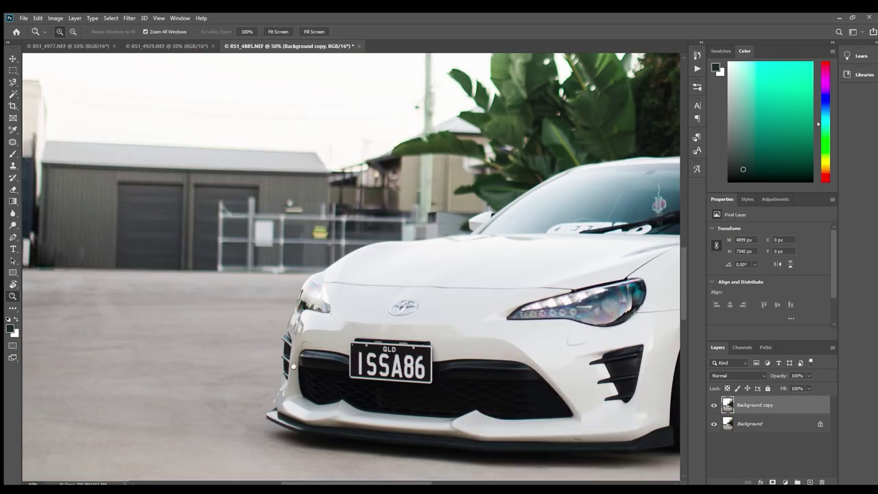
pyautogui.moveTo(294, 366); pyautogui.dragTo(206, 185)
pyautogui.moveTo(631, 287); pyautogui.dragTo(295, 332)
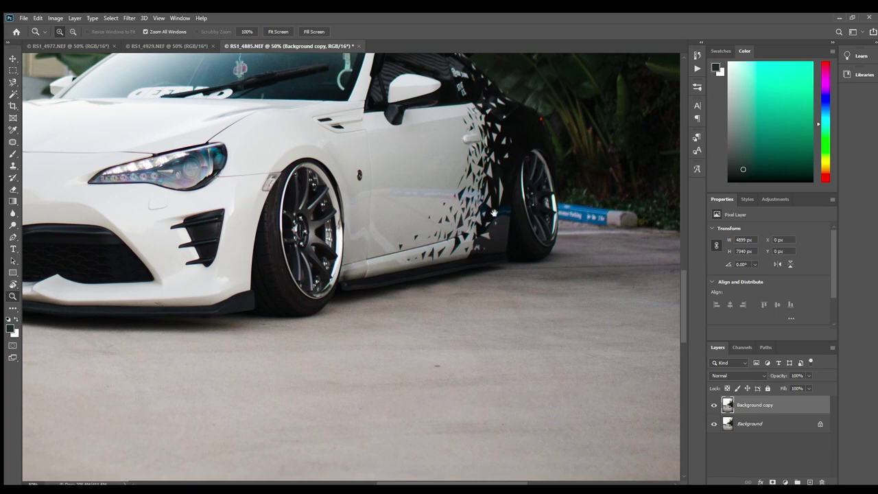
pyautogui.moveTo(583, 238); pyautogui.dragTo(342, 308)
pyautogui.click(342, 309)
pyautogui.click(346, 296)
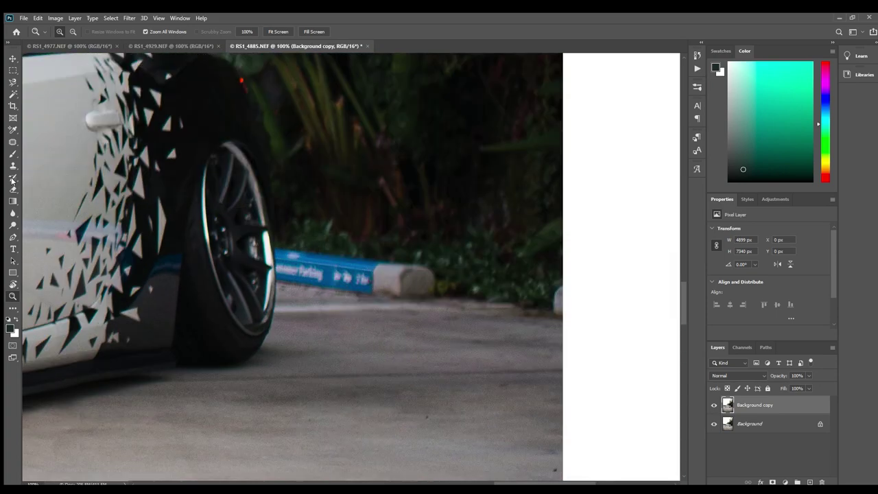
# Outline the ground joint line from below the rear wheel to the photo's edge and patch it with the concrete below.
pyautogui.click(12, 142)
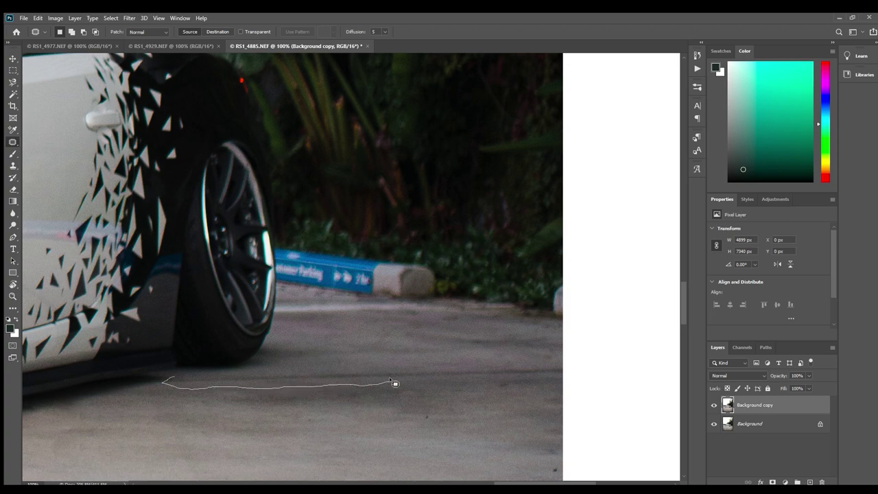
pyautogui.moveTo(389, 379); pyautogui.dragTo(463, 380)
pyautogui.moveTo(567, 365); pyautogui.dragTo(565, 360)
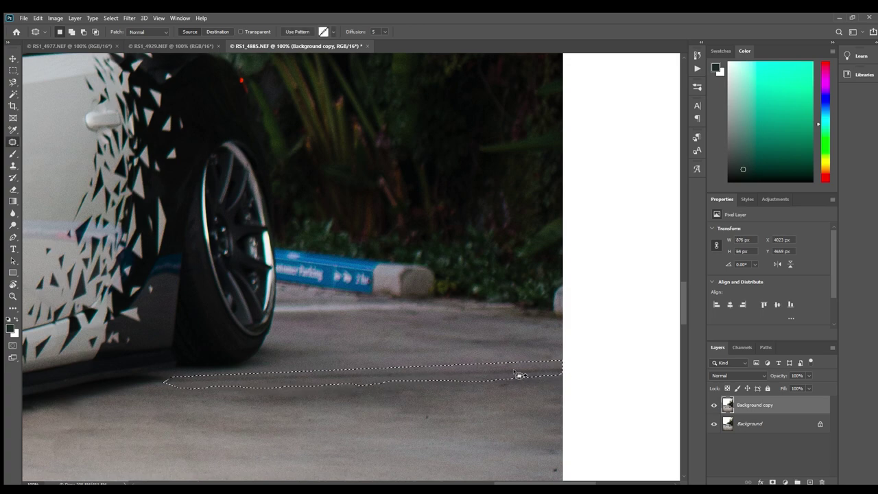
pyautogui.moveTo(510, 376); pyautogui.dragTo(487, 401)
pyautogui.hotkey('ctrl', 'd')
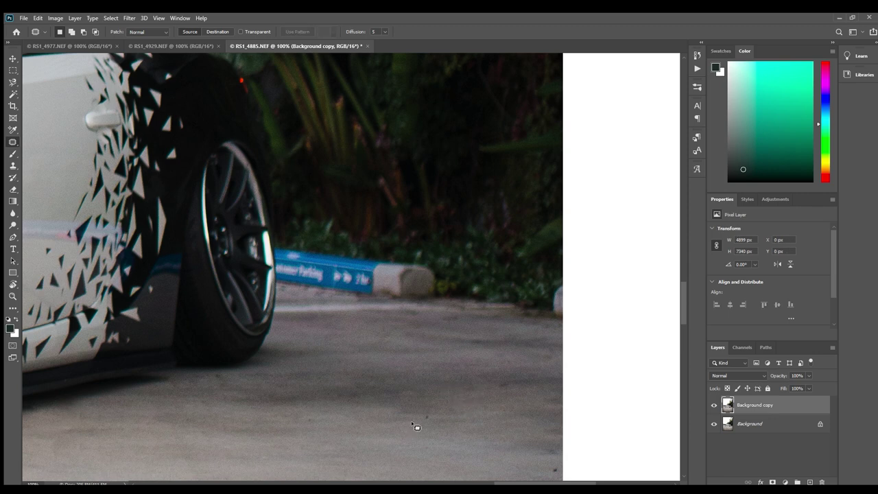
# Patch the small dark spot behind the rear wheel and the mark just below the tyre with clean concrete.
pyautogui.moveTo(422, 421); pyautogui.dragTo(419, 418)
pyautogui.moveTo(424, 418); pyautogui.dragTo(402, 432)
pyautogui.hotkey('ctrl', 'd')
pyautogui.moveTo(227, 374); pyautogui.dragTo(212, 377)
pyautogui.hotkey('ctrl', 'd')
# Patch the pale line on the ground in front of the blue parking stop with clean concrete.
pyautogui.moveTo(466, 321); pyautogui.dragTo(456, 319)
pyautogui.hotkey('ctrl', 'd')
pyautogui.moveTo(275, 316); pyautogui.dragTo(415, 316)
pyautogui.moveTo(280, 298); pyautogui.dragTo(338, 328)
pyautogui.hotkey('ctrl', 'd')
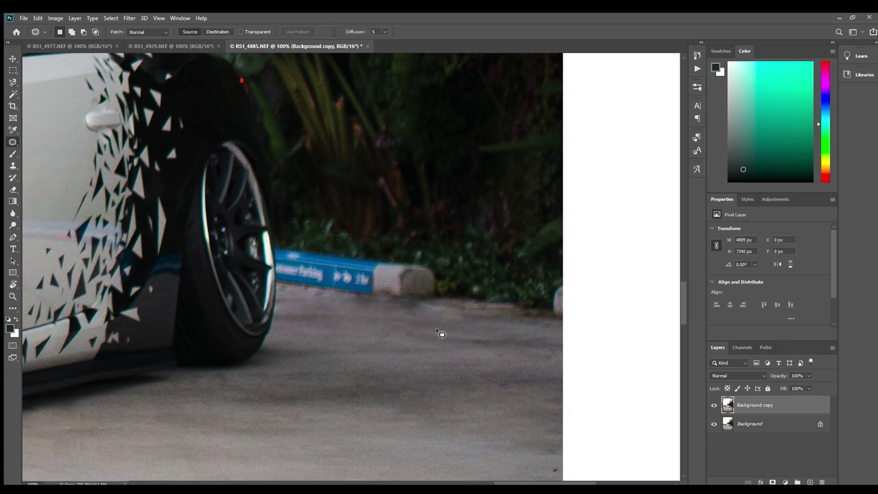
# Examine the ground around the blue parking stop, from the rear wheel to the photo's edge.
pyautogui.press('z')
pyautogui.click(279, 298)
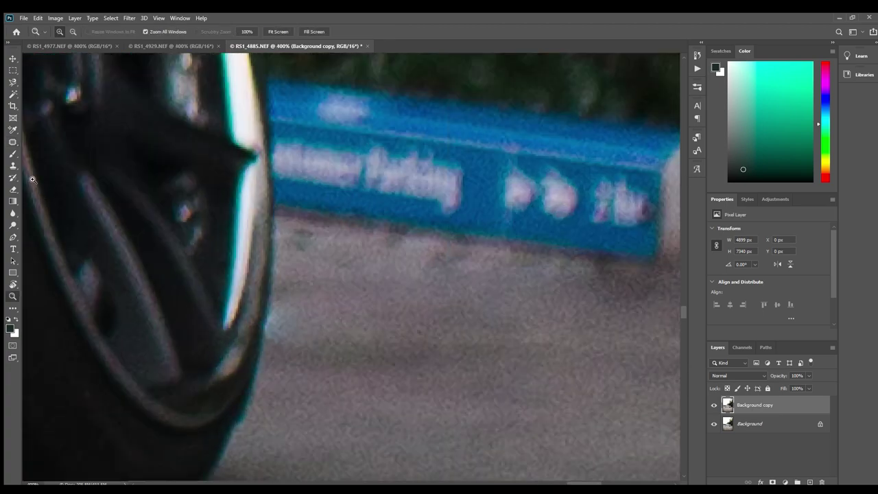
pyautogui.press('s')
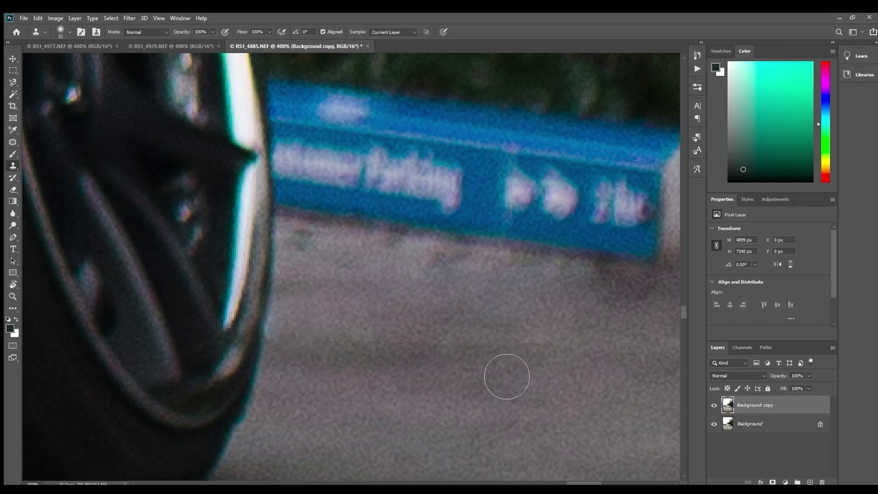
pyautogui.press('space')
pyautogui.moveTo(539, 337); pyautogui.dragTo(258, 332)
pyautogui.press('z')
pyautogui.keyDown('alt'); pyautogui.click(494, 312); pyautogui.keyUp('alt')
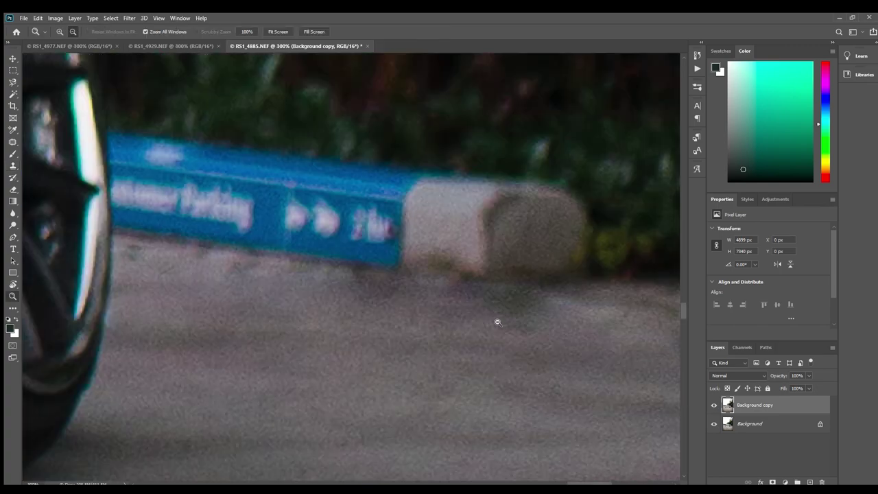
pyautogui.keyDown('alt'); pyautogui.click(493, 314); pyautogui.keyUp('alt')
pyautogui.keyDown('alt'); pyautogui.click(493, 314); pyautogui.keyUp('alt')
pyautogui.keyDown('alt'); pyautogui.click(493, 314); pyautogui.keyUp('alt')
pyautogui.click(525, 288)
pyautogui.moveTo(533, 330); pyautogui.dragTo(407, 320)
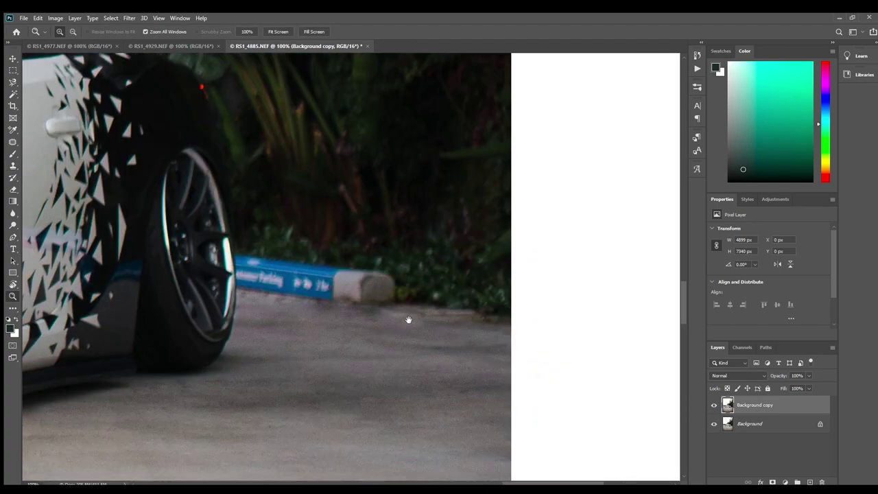
pyautogui.click(452, 322)
pyautogui.click(545, 296)
pyautogui.keyDown('alt'); pyautogui.click(525, 292); pyautogui.keyUp('alt')
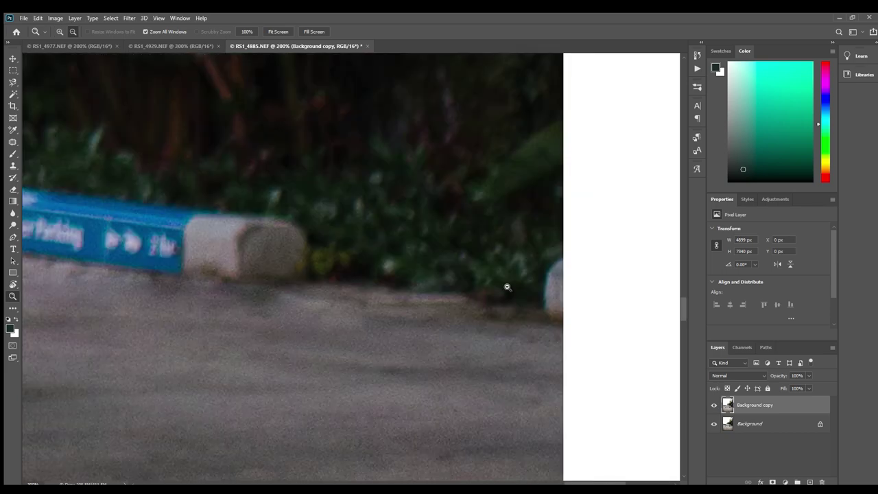
pyautogui.keyDown('alt'); pyautogui.click(507, 286); pyautogui.keyUp('alt')
# Outline the pale block end at the photo's edge and patch it with the adjacent foliage and ground.
pyautogui.click(13, 141)
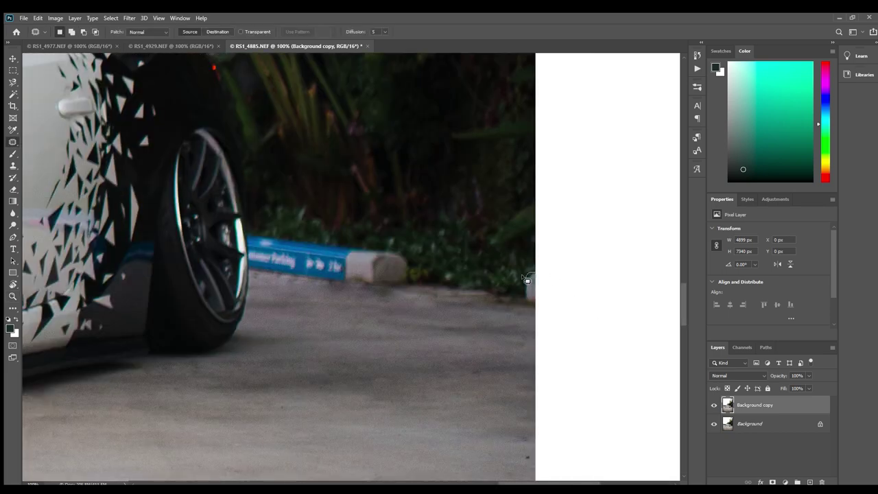
pyautogui.moveTo(541, 305); pyautogui.dragTo(502, 290)
pyautogui.hotkey('ctrl', 'd')
# Try to patch the whole blue parking stop behind the rear wheel with the dark foliage above it, and undo the attempt.
pyautogui.press('z')
pyautogui.click(260, 270)
pyautogui.click(258, 272)
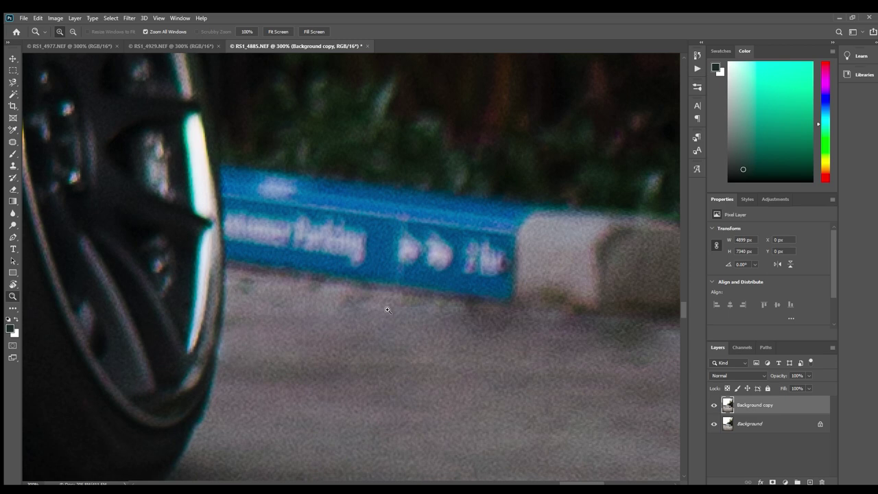
pyautogui.moveTo(494, 286); pyautogui.dragTo(435, 376)
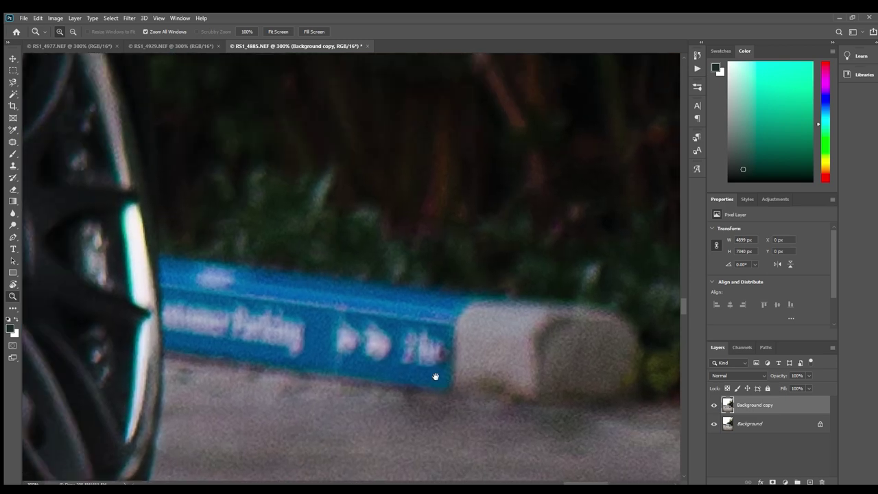
pyautogui.click(12, 142)
pyautogui.moveTo(620, 302); pyautogui.dragTo(647, 352)
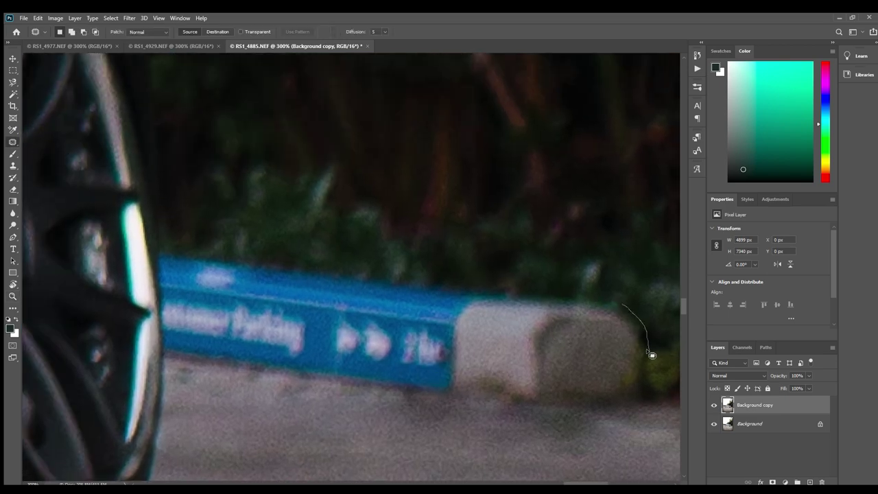
pyautogui.moveTo(642, 399)
pyautogui.mouseDown()
pyautogui.moveTo(545, 407)
pyautogui.moveTo(261, 380)
pyautogui.mouseUp()
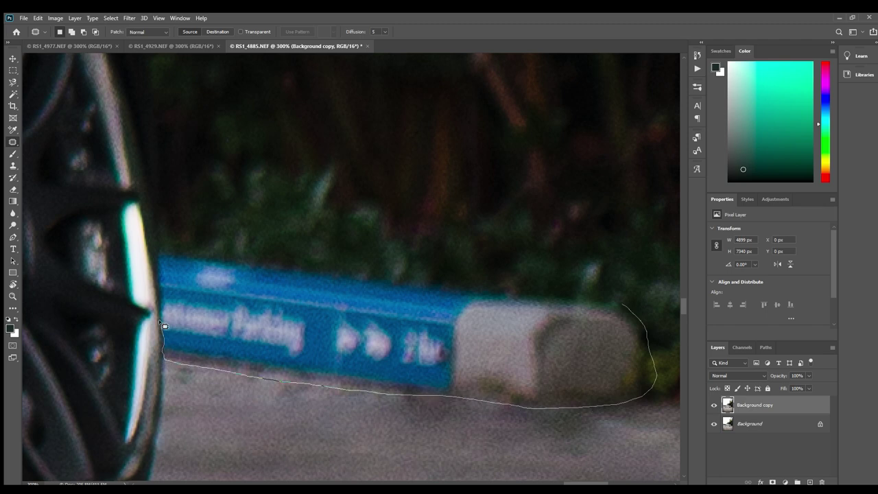
pyautogui.moveTo(164, 326); pyautogui.dragTo(162, 299)
pyautogui.moveTo(159, 249); pyautogui.dragTo(158, 248)
pyautogui.moveTo(396, 347)
pyautogui.mouseDown()
pyautogui.moveTo(393, 320)
pyautogui.moveTo(430, 186)
pyautogui.mouseUp()
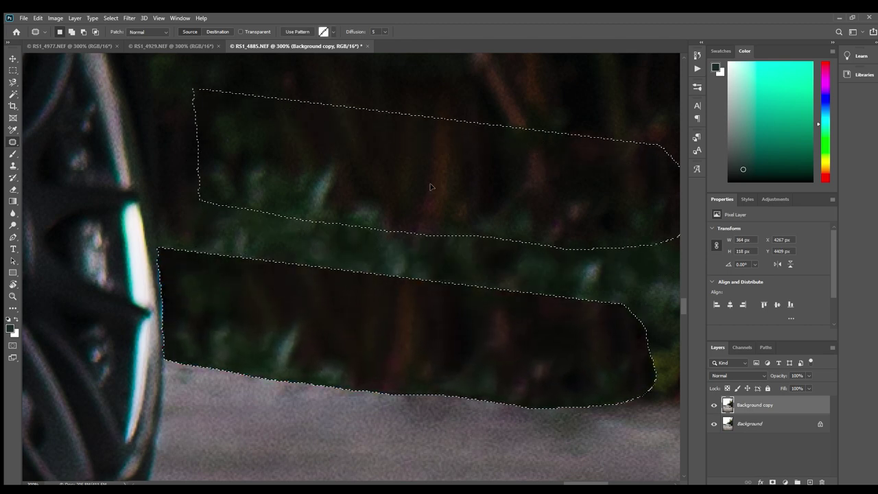
pyautogui.hotkey('ctrl', 'd')
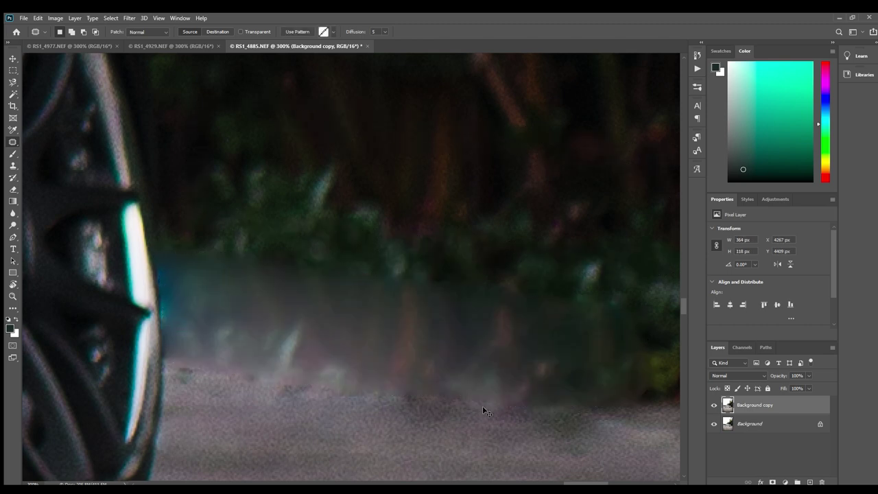
pyautogui.hotkey('ctrl', 'z')
pyautogui.hotkey('ctrl', 'z')
# Examine the blue parking stop and its surroundings behind the rear wheel at several magnifications.
pyautogui.keyDown('alt'); pyautogui.click(481, 409); pyautogui.keyUp('alt')
pyautogui.keyDown('alt'); pyautogui.click(481, 409); pyautogui.keyUp('alt')
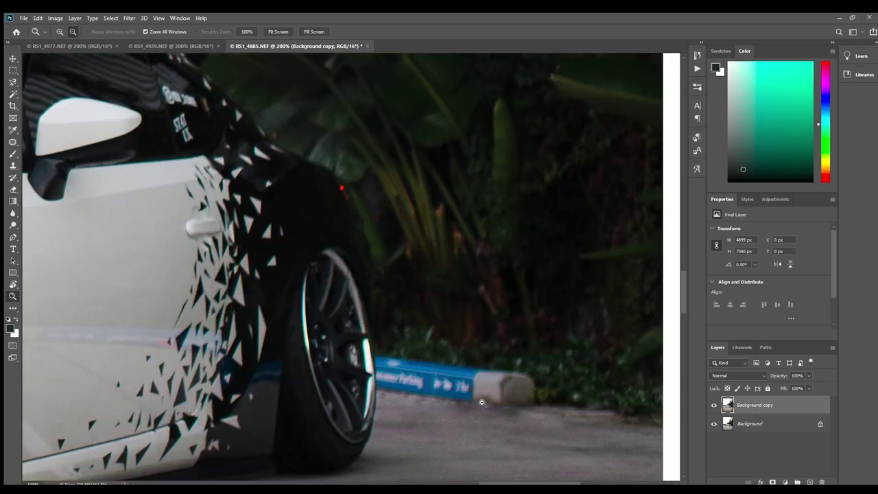
pyautogui.keyDown('alt'); pyautogui.click(481, 409); pyautogui.keyUp('alt')
pyautogui.moveTo(529, 321); pyautogui.dragTo(490, 292)
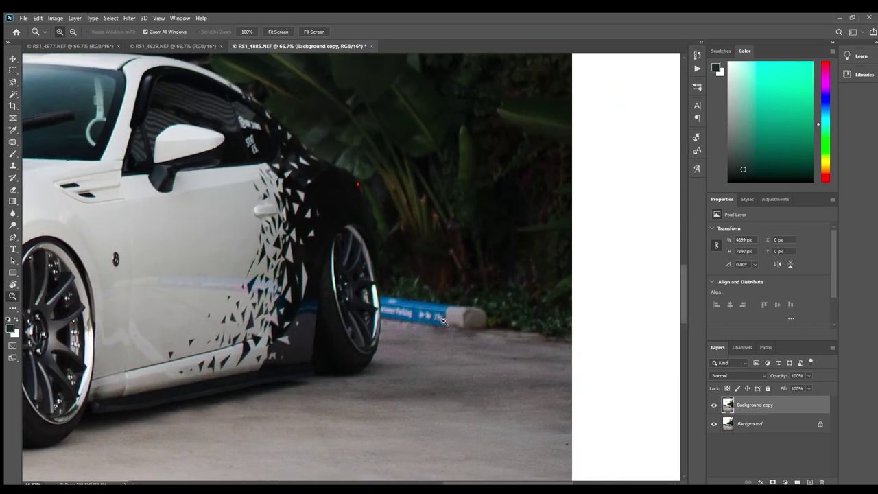
pyautogui.click(477, 323)
pyautogui.click(478, 323)
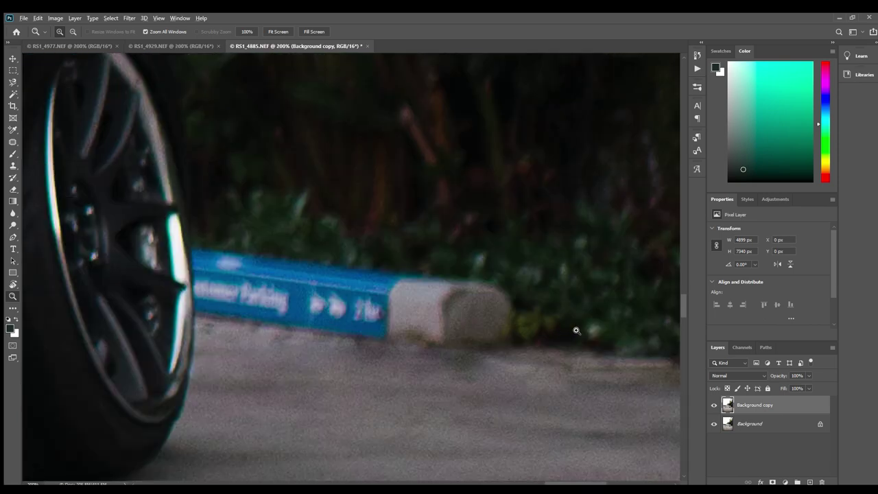
pyautogui.keyDown('alt'); pyautogui.click(574, 329); pyautogui.keyUp('alt')
pyautogui.moveTo(580, 356); pyautogui.dragTo(549, 369)
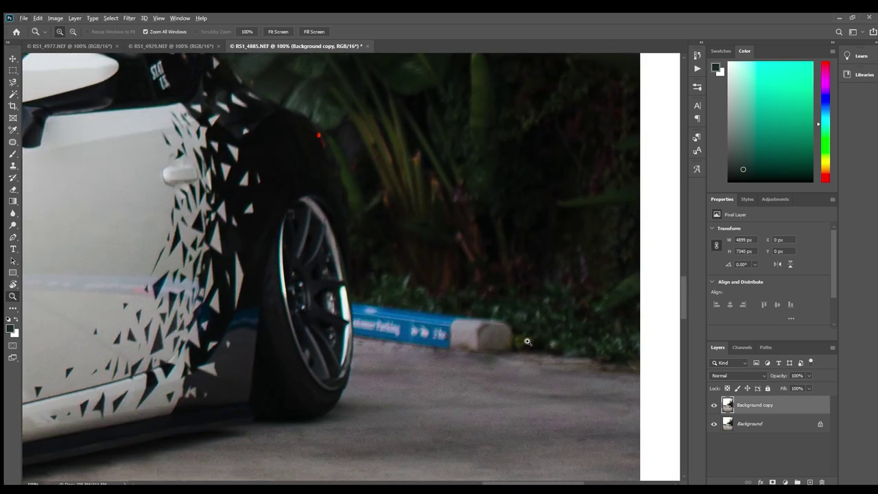
# Add a new layer above Background copy for recolouring the parking stop and set its blend mode to Color.
pyautogui.click(546, 346)
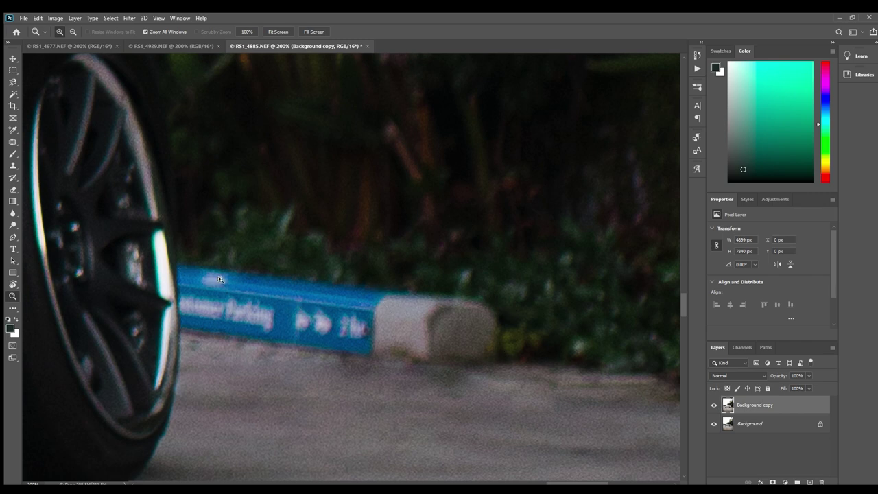
pyautogui.click(387, 308)
pyautogui.click(457, 316)
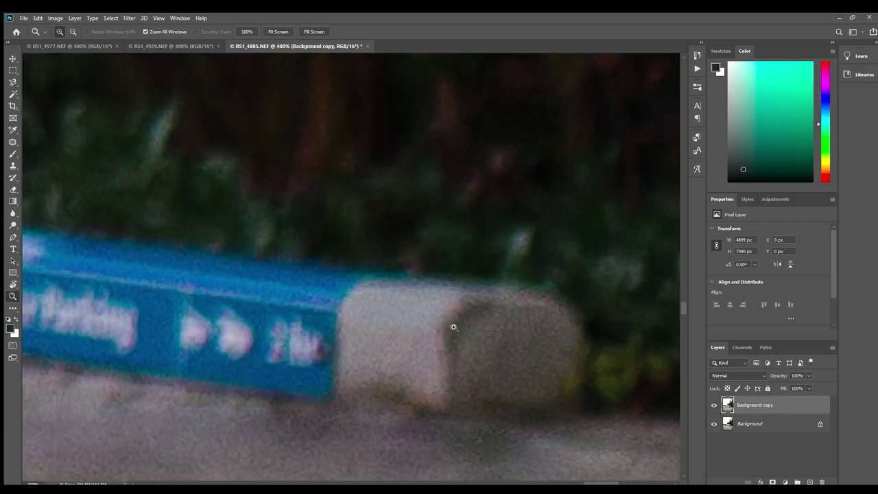
pyautogui.keyDown('alt'); pyautogui.click(453, 328); pyautogui.keyUp('alt')
pyautogui.keyDown('alt'); pyautogui.click(452, 328); pyautogui.keyUp('alt')
pyautogui.keyDown('alt'); pyautogui.click(453, 329); pyautogui.keyUp('alt')
pyautogui.click(403, 322)
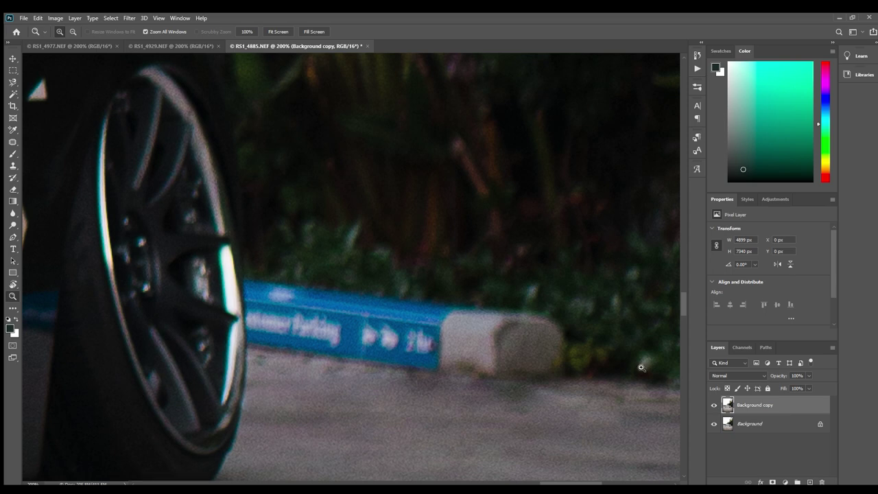
pyautogui.click(811, 481)
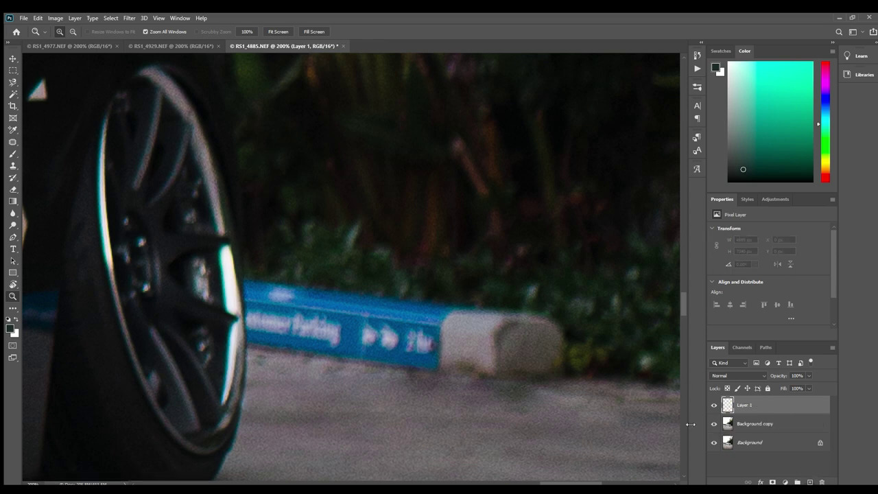
pyautogui.click(12, 154)
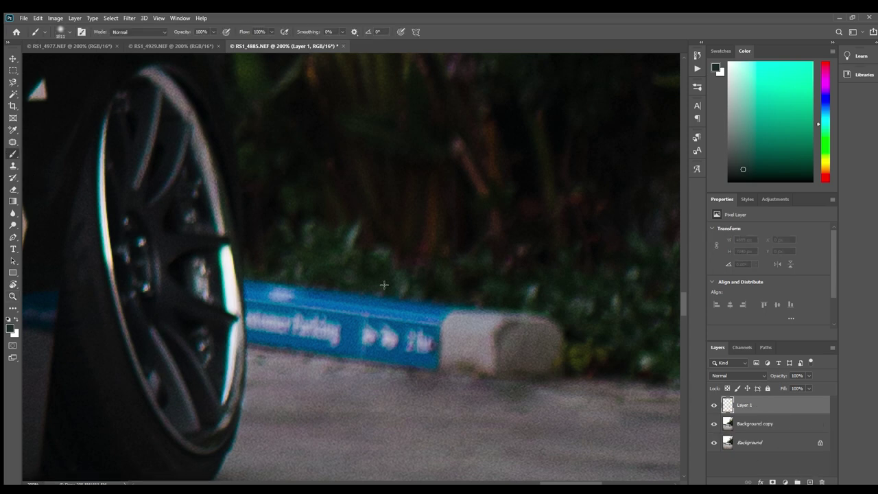
pyautogui.click(751, 374)
pyautogui.click(728, 474)
# Sample the parking stop's grey end block and brush that grey over its blue section to neutralise the colour.
pyautogui.keyDown('alt'); pyautogui.click(464, 345); pyautogui.keyUp('alt')
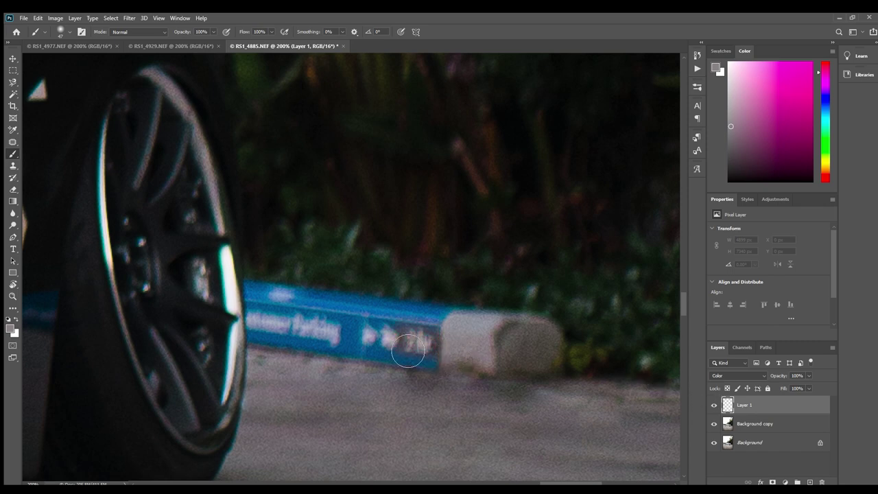
pyautogui.moveTo(408, 351)
pyautogui.mouseDown()
pyautogui.moveTo(451, 364)
pyautogui.moveTo(368, 353)
pyautogui.moveTo(455, 372)
pyautogui.moveTo(311, 355)
pyautogui.moveTo(418, 356)
pyautogui.moveTo(369, 339)
pyautogui.moveTo(487, 342)
pyautogui.moveTo(305, 318)
pyautogui.moveTo(288, 351)
pyautogui.moveTo(278, 348)
pyautogui.moveTo(283, 314)
pyautogui.moveTo(477, 344)
pyautogui.moveTo(288, 318)
pyautogui.moveTo(277, 350)
pyautogui.moveTo(273, 306)
pyautogui.moveTo(523, 344)
pyautogui.mouseUp()
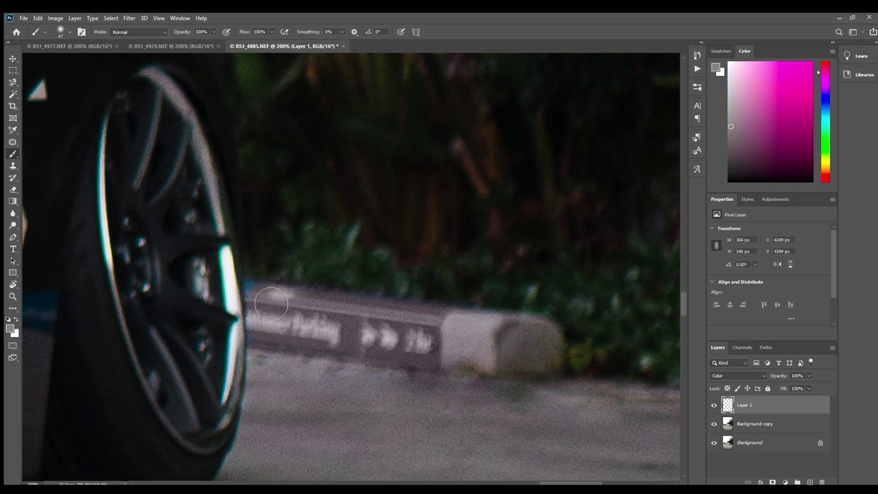
pyautogui.moveTo(271, 304)
pyautogui.mouseDown()
pyautogui.moveTo(298, 317)
pyautogui.moveTo(275, 307)
pyautogui.mouseUp()
# Sample the door's clean paint colour and brush it over the bluish and pink reflection running along the car's side.
pyautogui.moveTo(671, 428); pyautogui.dragTo(439, 355)
pyautogui.moveTo(201, 369); pyautogui.dragTo(394, 328)
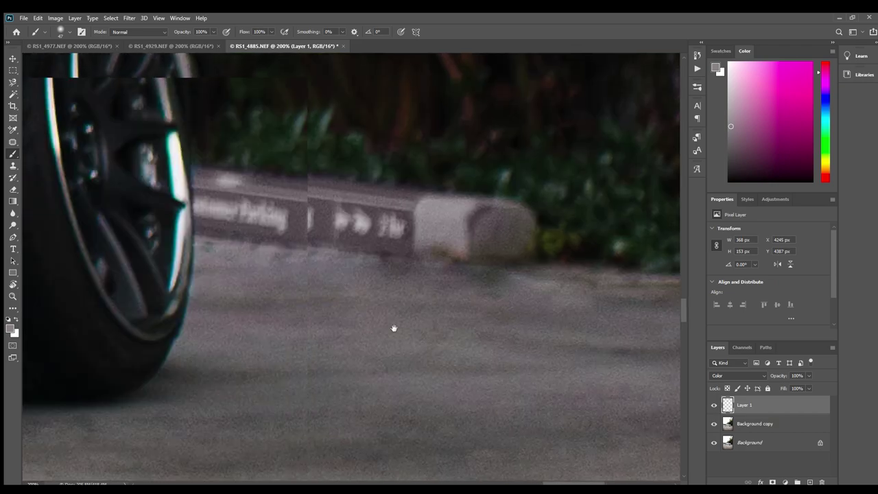
pyautogui.hscroll(-10, 394, 328)
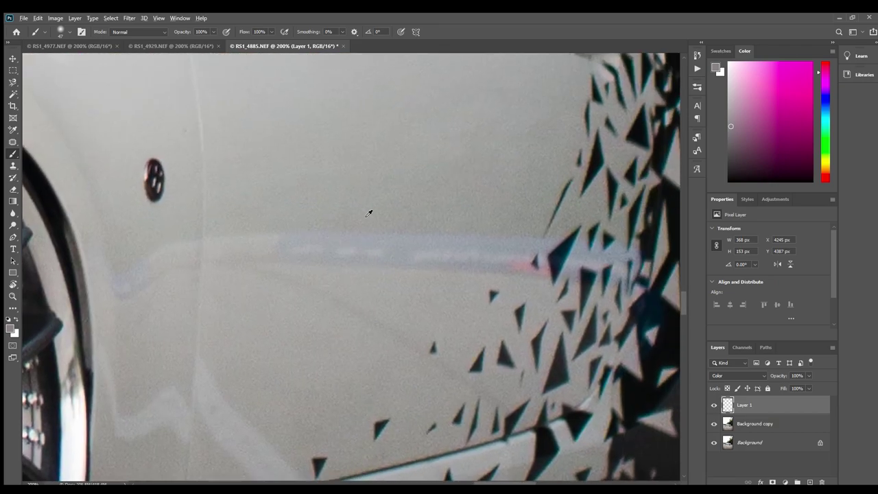
pyautogui.keyDown('alt'); pyautogui.click(369, 214); pyautogui.keyUp('alt')
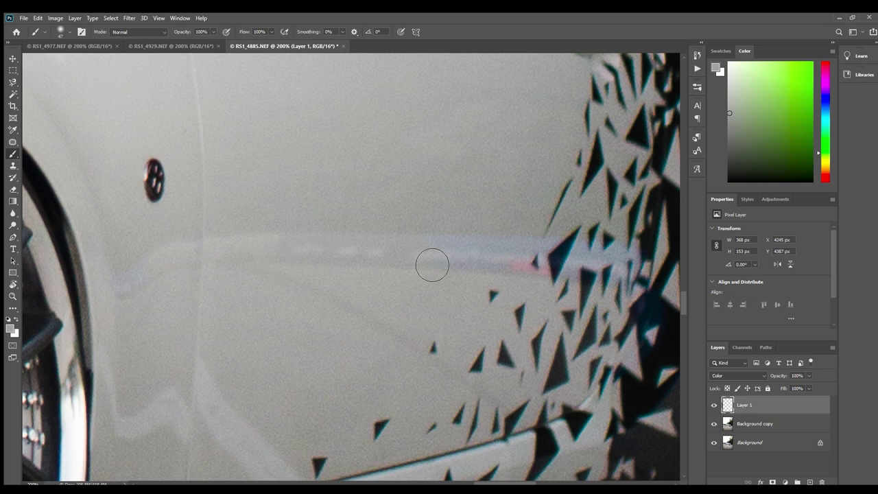
pyautogui.moveTo(432, 265)
pyautogui.mouseDown()
pyautogui.moveTo(480, 258)
pyautogui.moveTo(459, 279)
pyautogui.moveTo(538, 252)
pyautogui.moveTo(526, 282)
pyautogui.mouseUp()
pyautogui.moveTo(120, 287)
pyautogui.mouseDown()
pyautogui.moveTo(129, 311)
pyautogui.moveTo(149, 298)
pyautogui.mouseUp()
pyautogui.moveTo(548, 296); pyautogui.dragTo(431, 287)
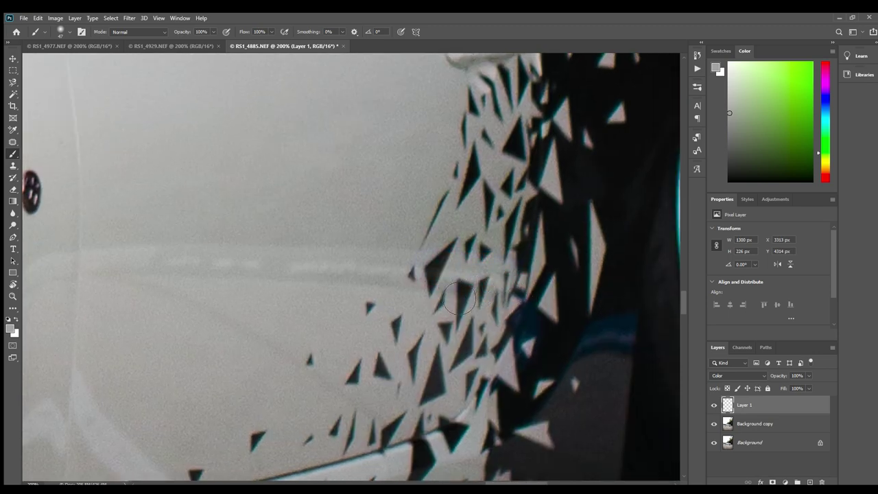
# Compare the whole photo with and without the Layer 1 colour corrections.
pyautogui.press('z')
pyautogui.keyDown('alt'); pyautogui.click(376, 301); pyautogui.keyUp('alt')
pyautogui.keyDown('alt'); pyautogui.click(379, 300); pyautogui.keyUp('alt')
pyautogui.keyDown('alt'); pyautogui.click(384, 301); pyautogui.keyUp('alt')
pyautogui.keyDown('alt'); pyautogui.click(394, 306); pyautogui.keyUp('alt')
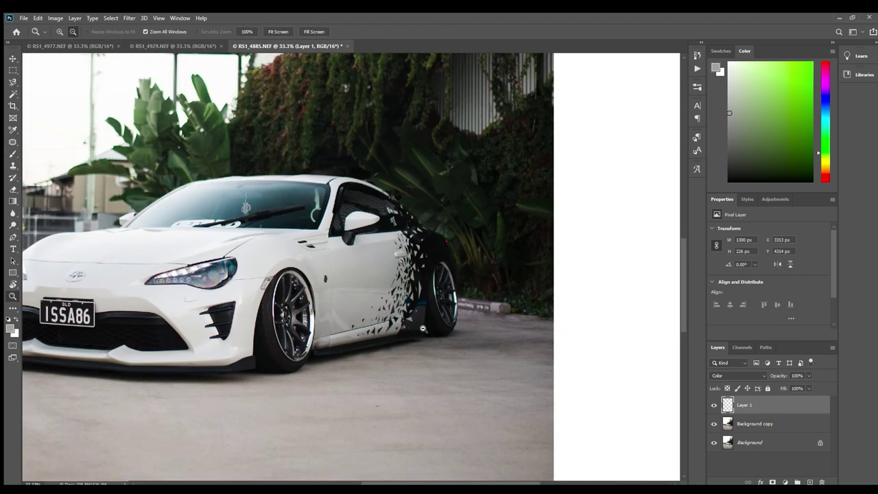
pyautogui.keyDown('alt'); pyautogui.click(420, 322); pyautogui.keyUp('alt')
pyautogui.keyDown('alt'); pyautogui.click(422, 323); pyautogui.keyUp('alt')
pyautogui.keyDown('alt'); pyautogui.click(422, 322); pyautogui.keyUp('alt')
pyautogui.click(714, 405)
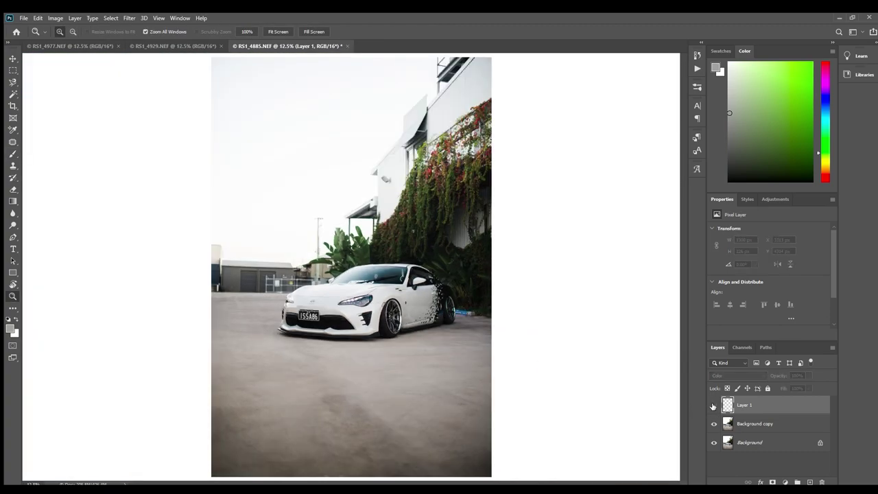
pyautogui.click(713, 405)
pyautogui.click(461, 308)
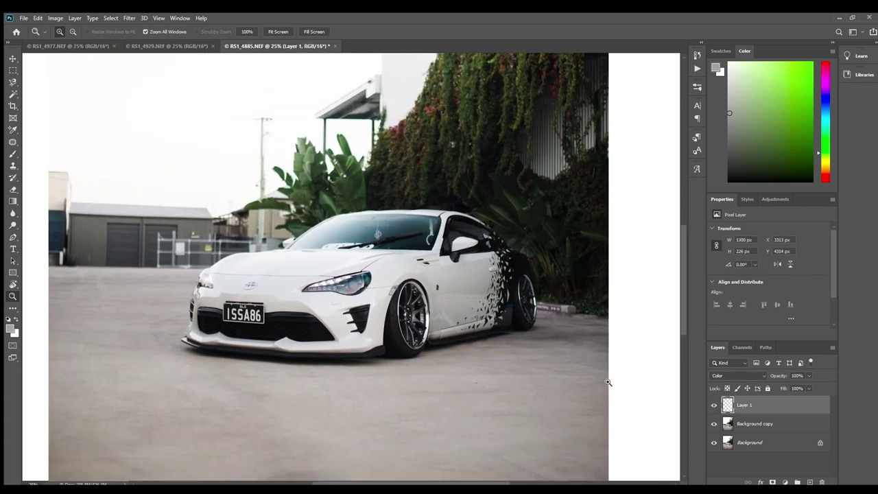
pyautogui.keyDown('alt'); pyautogui.click(607, 382); pyautogui.keyUp('alt')
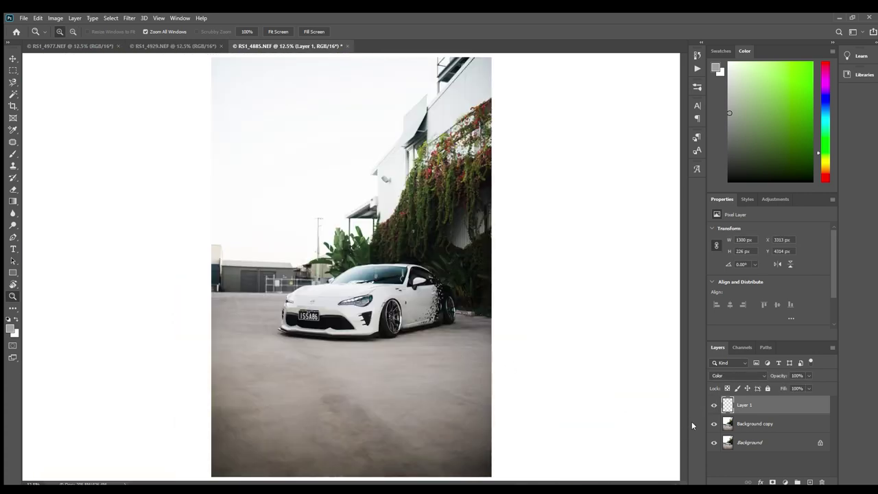
pyautogui.click(713, 405)
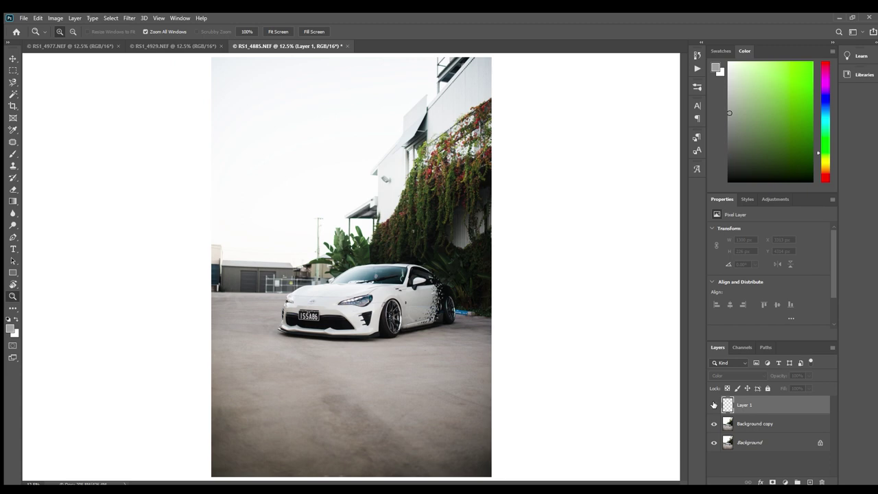
pyautogui.click(714, 405)
# Compare the retouched Background copy with the original Background by toggling its visibility.
pyautogui.click(713, 424)
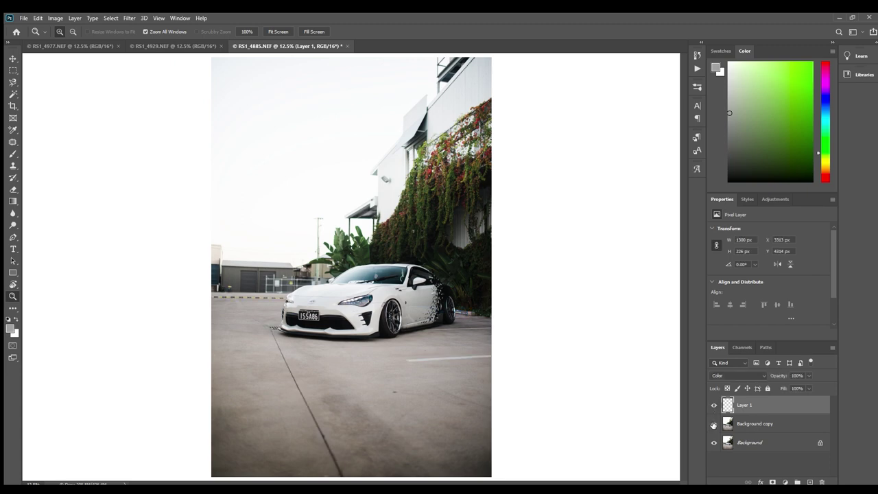
pyautogui.click(714, 424)
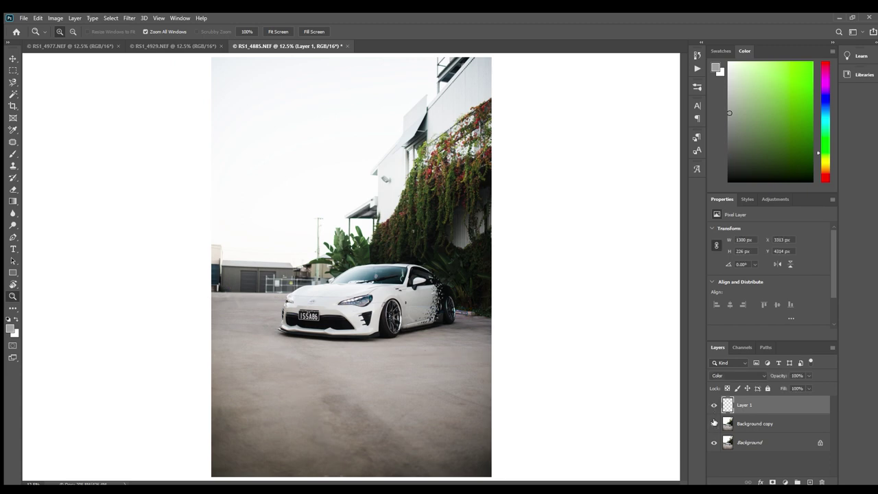
pyautogui.click(714, 422)
pyautogui.click(712, 422)
# Outline the utility pole beside the banana plant on the Background copy layer and patch it with the adjacent sky.
pyautogui.click(319, 246)
pyautogui.click(304, 219)
pyautogui.click(365, 268)
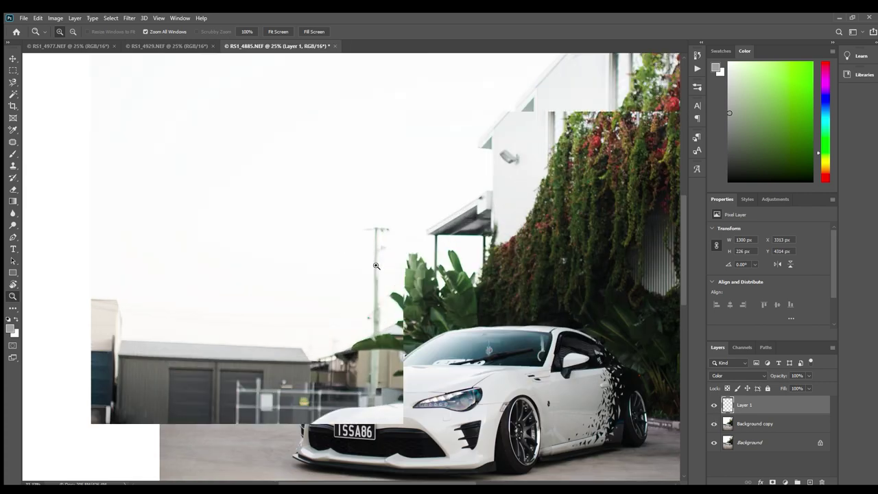
pyautogui.click(367, 269)
pyautogui.click(368, 269)
pyautogui.keyDown('alt'); pyautogui.click(368, 269); pyautogui.keyUp('alt')
pyautogui.click(368, 268)
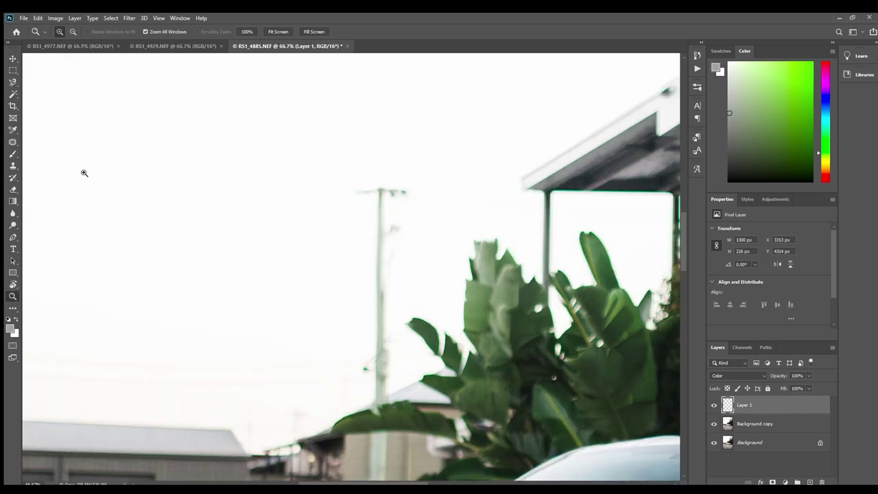
pyautogui.click(12, 141)
pyautogui.moveTo(341, 187)
pyautogui.mouseDown()
pyautogui.moveTo(412, 179)
pyautogui.moveTo(394, 201)
pyautogui.mouseUp()
pyautogui.moveTo(399, 242)
pyautogui.mouseDown()
pyautogui.moveTo(395, 350)
pyautogui.moveTo(386, 392)
pyautogui.moveTo(369, 399)
pyautogui.moveTo(353, 363)
pyautogui.moveTo(361, 203)
pyautogui.moveTo(341, 189)
pyautogui.mouseUp()
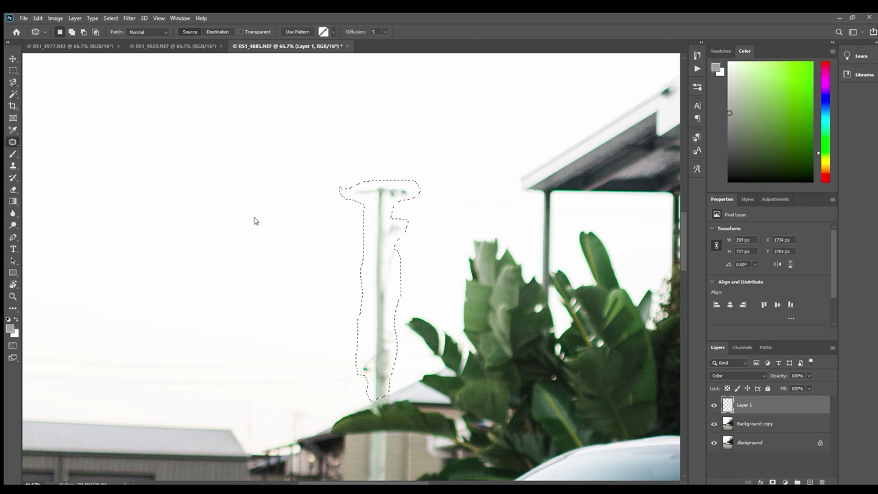
pyautogui.click(754, 425)
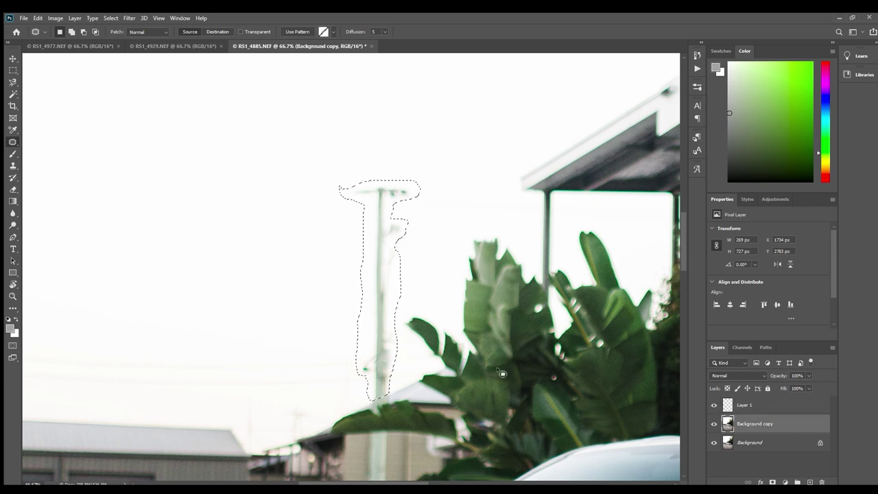
pyautogui.moveTo(380, 302); pyautogui.dragTo(313, 302)
pyautogui.hotkey('ctrl', 'd')
# Patch the pole smudge remaining just above the large leaf and house roof with clean sky.
pyautogui.moveTo(483, 369); pyautogui.dragTo(478, 306)
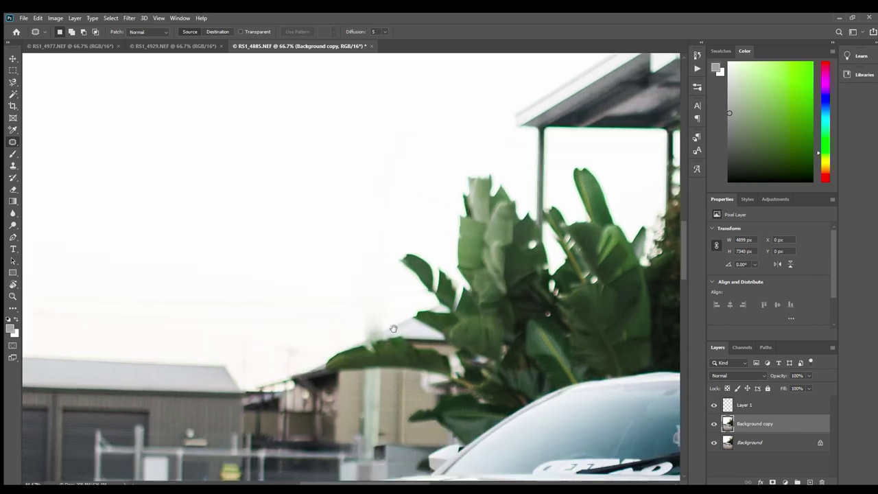
pyautogui.moveTo(362, 326)
pyautogui.mouseDown()
pyautogui.moveTo(399, 318)
pyautogui.moveTo(386, 333)
pyautogui.mouseUp()
pyautogui.hotkey('ctrl', 'd')
# Clone clean sky over the faint power lines above the grey shed with the Clone Stamp.
pyautogui.click(12, 165)
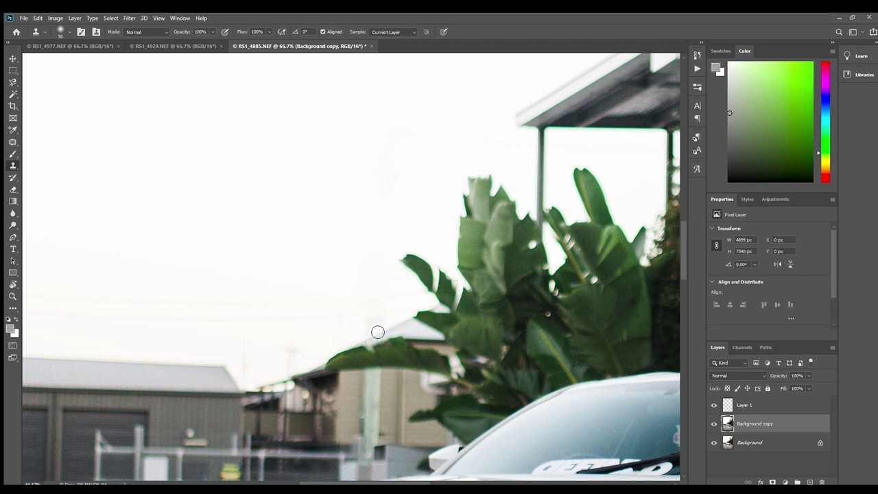
pyautogui.moveTo(169, 296); pyautogui.dragTo(382, 312)
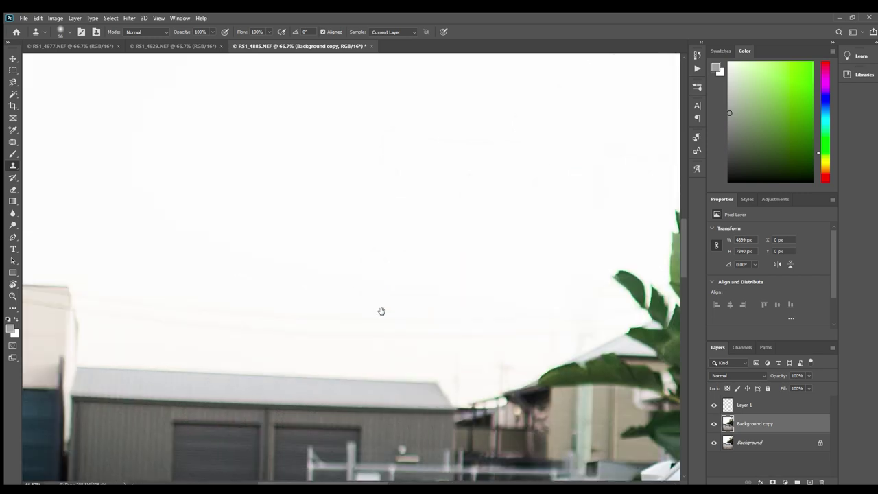
pyautogui.keyDown('alt'); pyautogui.click(310, 287); pyautogui.keyUp('alt')
pyautogui.moveTo(169, 319)
pyautogui.mouseDown()
pyautogui.moveTo(379, 327)
pyautogui.moveTo(222, 323)
pyautogui.moveTo(306, 335)
pyautogui.mouseUp()
pyautogui.keyDown('alt'); pyautogui.click(225, 245); pyautogui.keyUp('alt')
pyautogui.moveTo(190, 313)
pyautogui.mouseDown()
pyautogui.moveTo(171, 313)
pyautogui.moveTo(373, 343)
pyautogui.moveTo(524, 337)
pyautogui.moveTo(509, 342)
pyautogui.mouseUp()
pyautogui.keyDown('alt'); pyautogui.click(232, 244); pyautogui.keyUp('alt')
pyautogui.moveTo(115, 311); pyautogui.dragTo(214, 321)
# Undo the stray leaf stamp, then clone out the thin antennas by the house roof and touch up the beige building at the photo's edge.
pyautogui.click(502, 337)
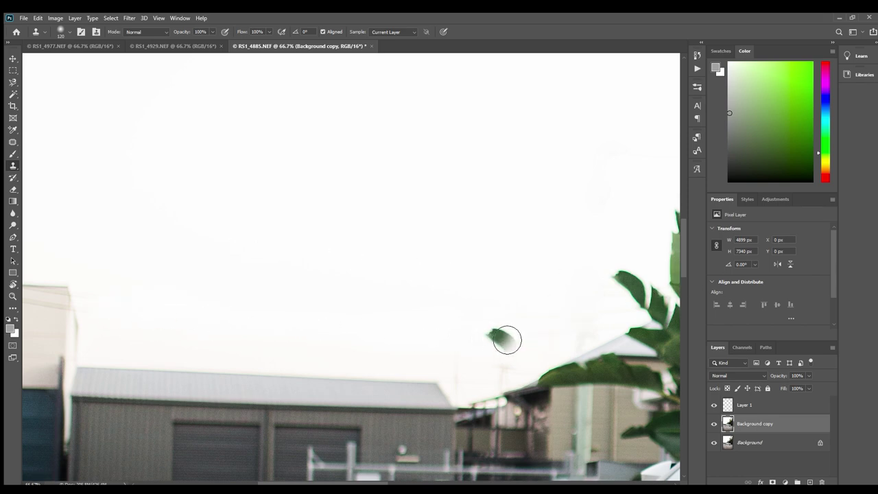
pyautogui.hotkey('ctrl', 'z')
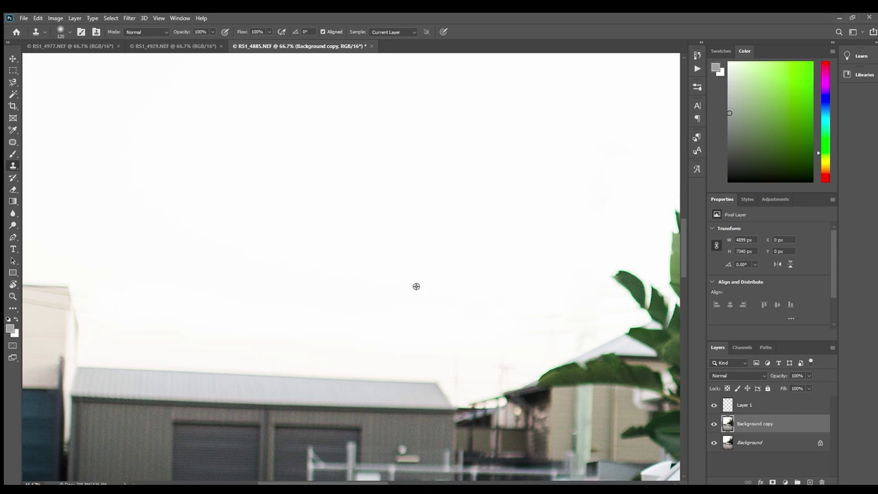
pyautogui.keyDown('alt'); pyautogui.click(416, 286); pyautogui.keyUp('alt')
pyautogui.moveTo(504, 356)
pyautogui.mouseDown()
pyautogui.moveTo(525, 333)
pyautogui.moveTo(611, 327)
pyautogui.moveTo(500, 384)
pyautogui.moveTo(469, 386)
pyautogui.moveTo(482, 384)
pyautogui.mouseUp()
pyautogui.moveTo(114, 315); pyautogui.dragTo(368, 313)
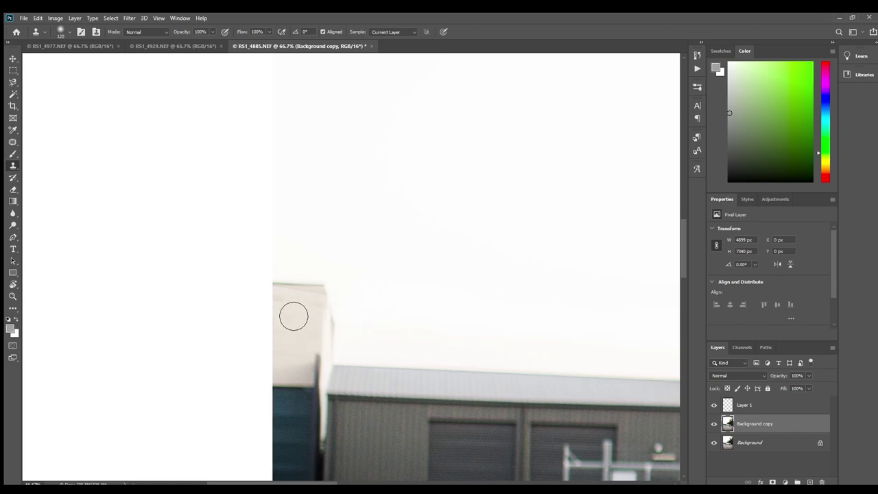
pyautogui.moveTo(308, 340)
pyautogui.mouseDown()
pyautogui.moveTo(325, 350)
pyautogui.moveTo(327, 313)
pyautogui.mouseUp()
# Compare the whole photo with and without the Background copy retouching after the sky cleanup.
pyautogui.press('z')
pyautogui.keyDown('alt'); pyautogui.click(465, 352); pyautogui.keyUp('alt')
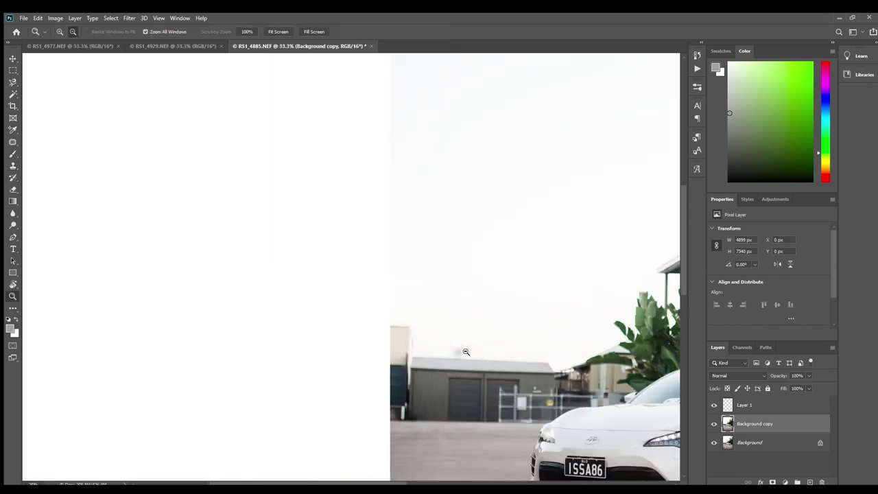
pyautogui.keyDown('alt'); pyautogui.click(465, 352); pyautogui.keyUp('alt')
pyautogui.keyDown('alt'); pyautogui.click(465, 352); pyautogui.keyUp('alt')
pyautogui.click(714, 424)
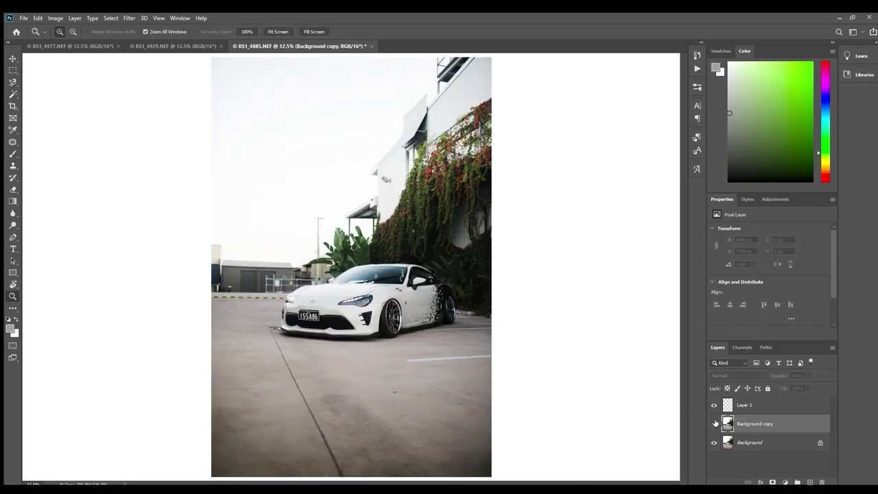
pyautogui.click(714, 423)
pyautogui.click(715, 423)
pyautogui.click(715, 423)
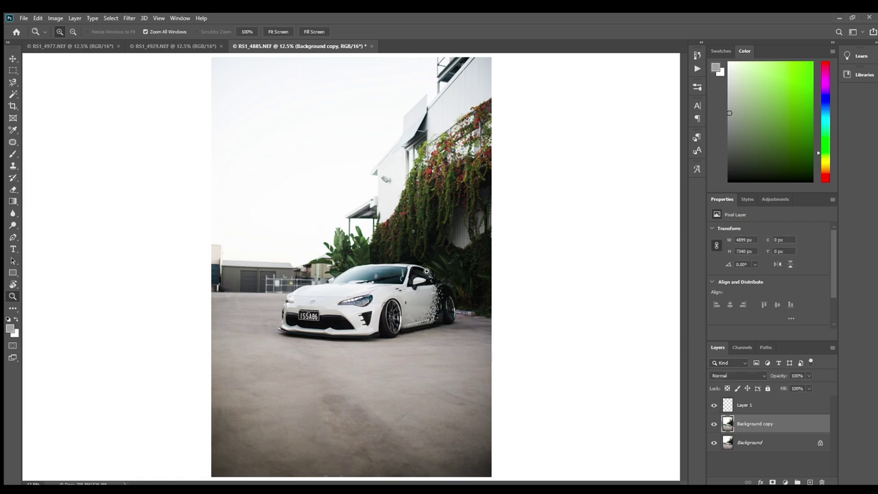
# Outline the floodlight on the white building wall and patch it with the clean wall above.
pyautogui.click(376, 188)
pyautogui.click(363, 239)
pyautogui.click(355, 272)
pyautogui.click(355, 272)
pyautogui.click(355, 272)
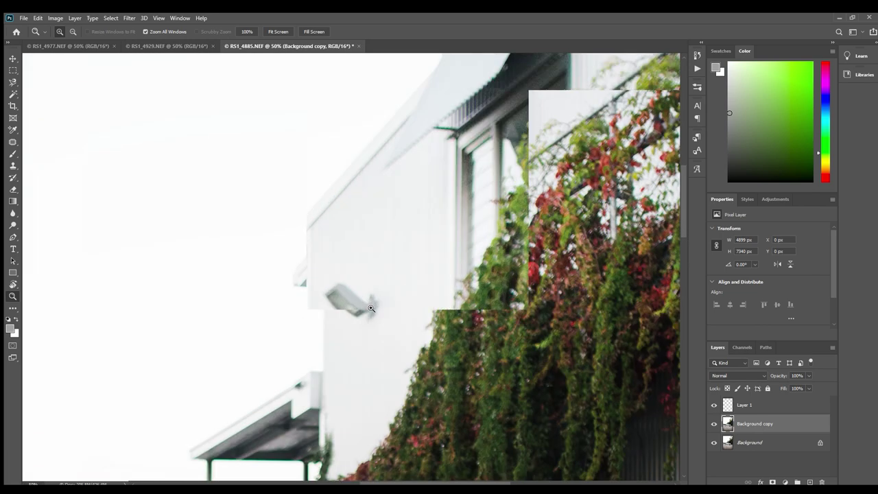
pyautogui.click(8, 141)
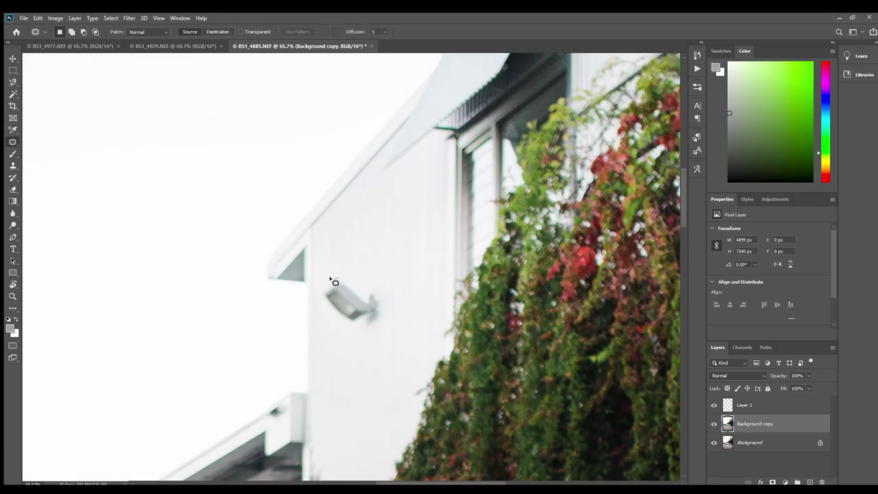
pyautogui.moveTo(372, 334)
pyautogui.mouseDown()
pyautogui.moveTo(337, 279)
pyautogui.moveTo(363, 254)
pyautogui.mouseUp()
pyautogui.hotkey('ctrl', 'd')
# Examine the whole retouched photo for remaining distractions.
pyautogui.press('z')
pyautogui.keyDown('alt'); pyautogui.click(373, 386); pyautogui.keyUp('alt')
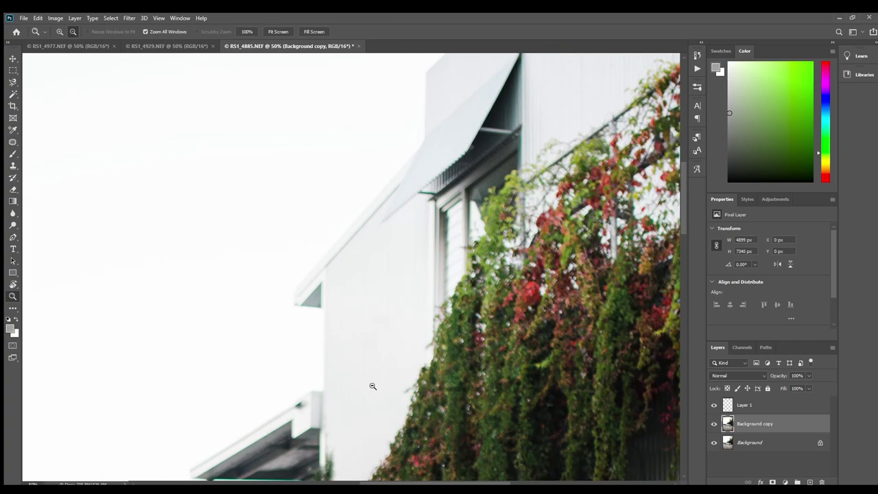
pyautogui.keyDown('alt'); pyautogui.click(373, 386); pyautogui.keyUp('alt')
pyautogui.keyDown('alt'); pyautogui.click(372, 384); pyautogui.keyUp('alt')
pyautogui.keyDown('alt'); pyautogui.click(372, 384); pyautogui.keyUp('alt')
pyautogui.keyDown('alt'); pyautogui.click(372, 383); pyautogui.keyUp('alt')
pyautogui.keyDown('alt'); pyautogui.click(371, 383); pyautogui.keyUp('alt')
pyautogui.click(393, 392)
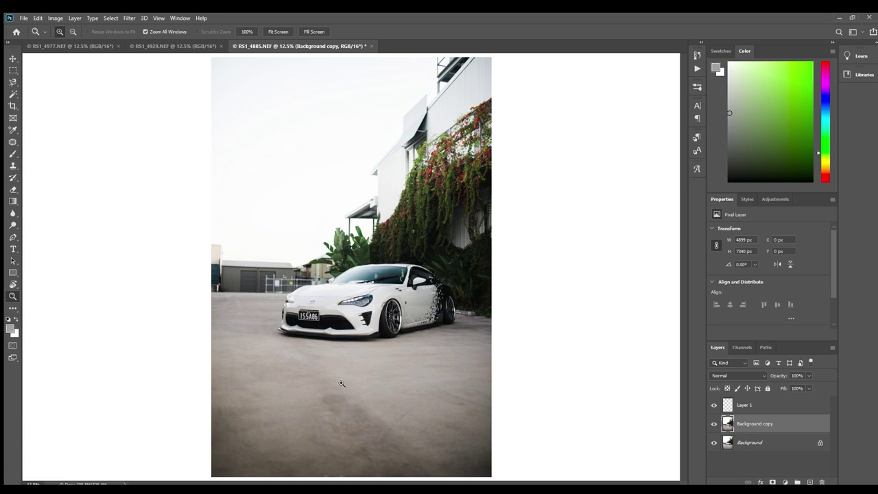
# Neutralise the yellow-green sign on the background fence by painting grey over it on the Color-mode Layer 1.
pyautogui.click(291, 284)
pyautogui.click(291, 283)
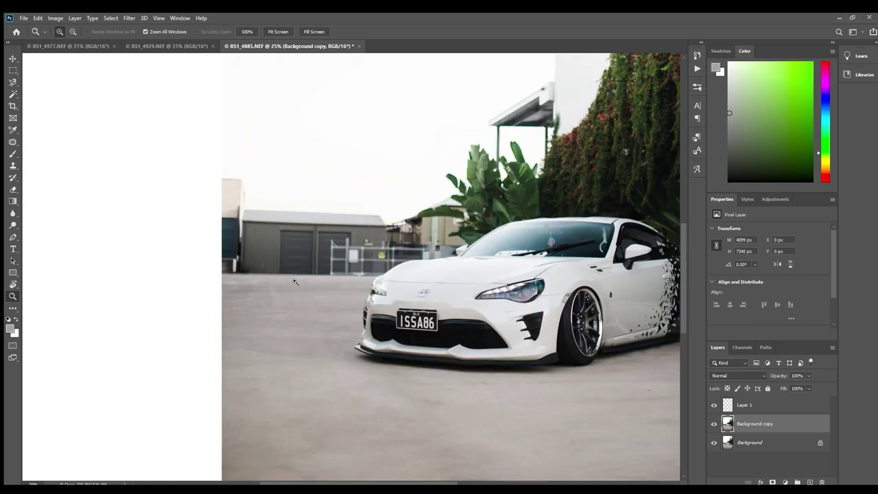
pyautogui.click(291, 282)
pyautogui.click(420, 241)
pyautogui.click(419, 242)
pyautogui.click(416, 243)
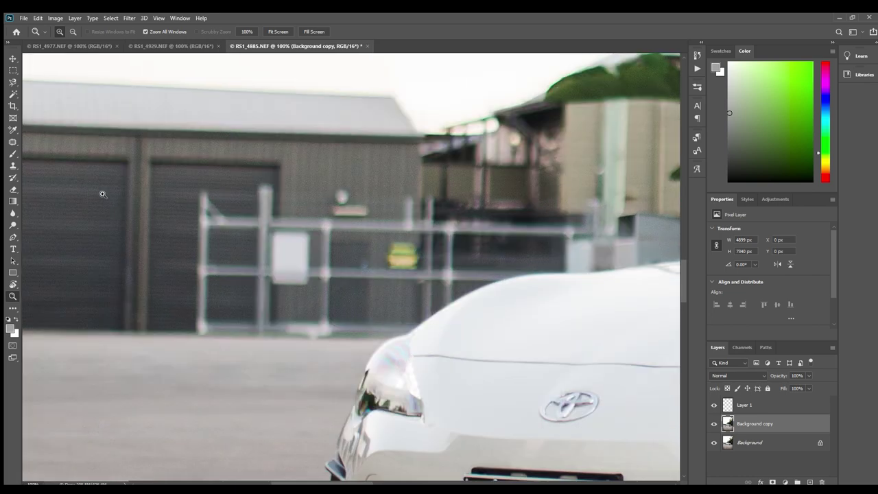
pyautogui.click(12, 153)
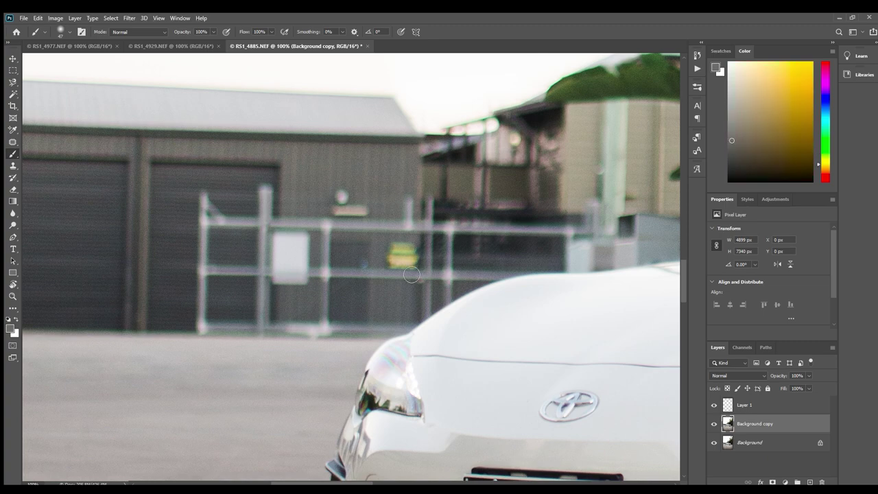
pyautogui.moveTo(399, 256)
pyautogui.mouseDown()
pyautogui.moveTo(397, 264)
pyautogui.moveTo(403, 260)
pyautogui.mouseUp()
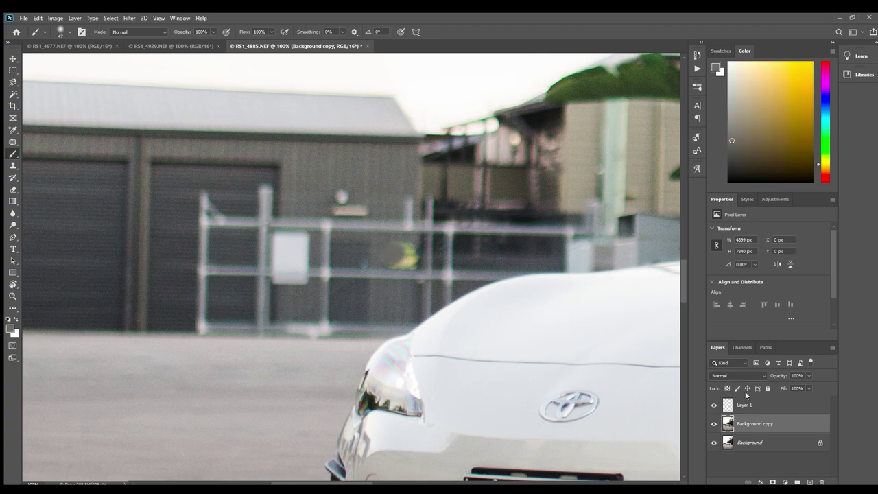
pyautogui.click(745, 406)
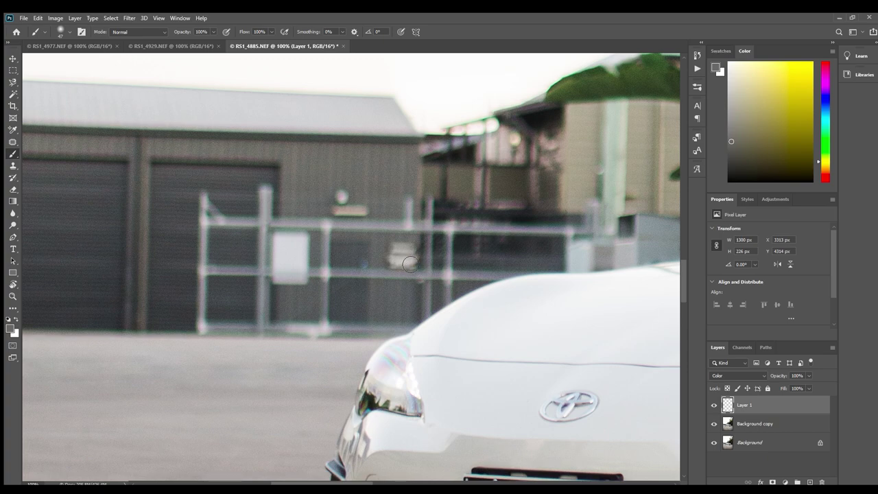
pyautogui.press('z')
pyautogui.keyDown('alt'); pyautogui.click(387, 249); pyautogui.keyUp('alt')
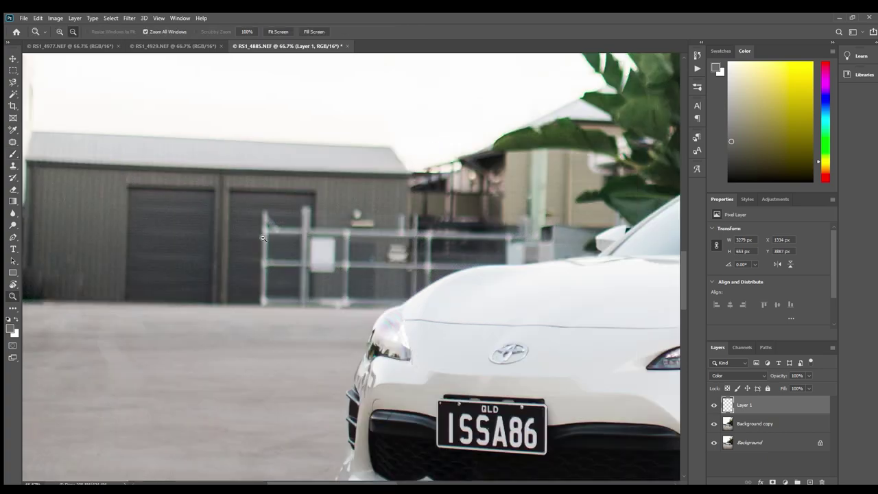
pyautogui.keyDown('alt'); pyautogui.click(528, 337); pyautogui.keyUp('alt')
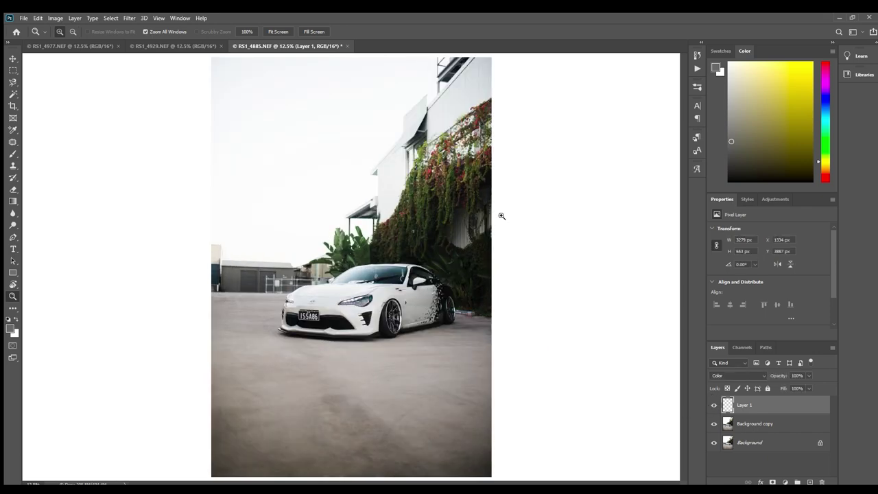
# Examine the vine-covered building wall and awning for stray details, and compare them against the full photo.
pyautogui.click(468, 150)
pyautogui.click(360, 284)
pyautogui.click(351, 266)
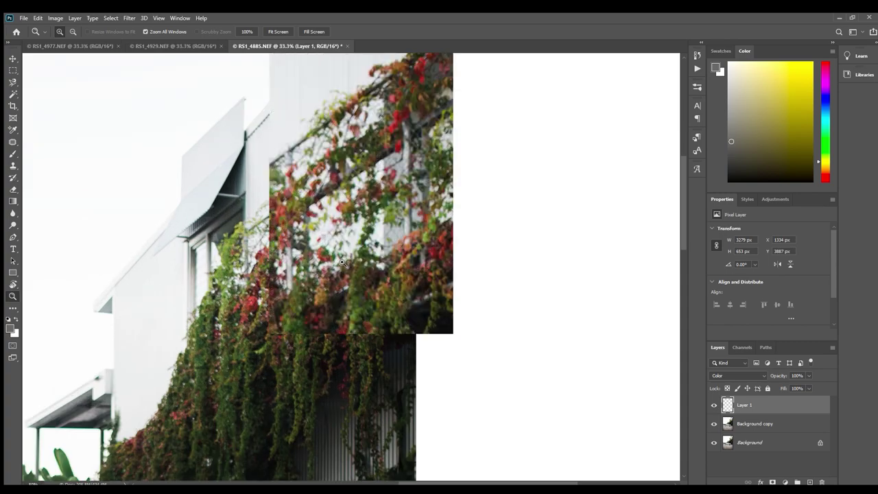
pyautogui.click(295, 292)
pyautogui.keyDown('alt'); pyautogui.click(295, 292); pyautogui.keyUp('alt')
pyautogui.click(193, 251)
pyautogui.moveTo(260, 302); pyautogui.dragTo(426, 224)
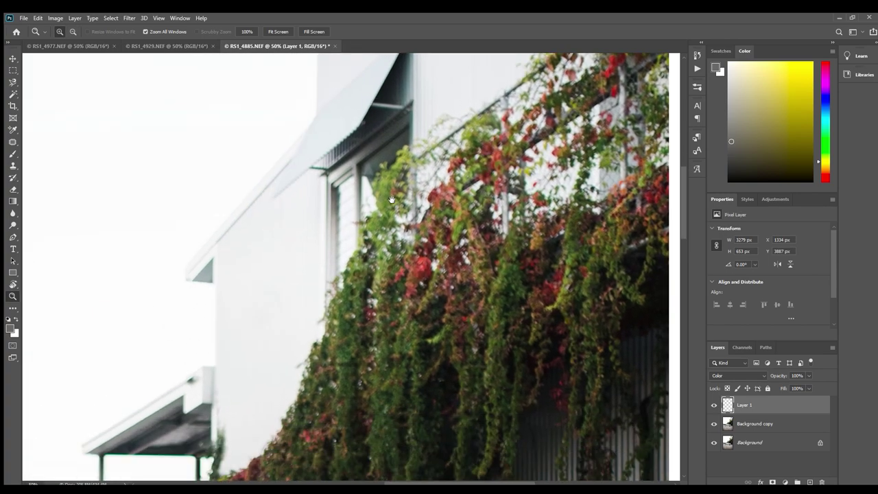
pyautogui.keyDown('alt'); pyautogui.click(445, 339); pyautogui.keyUp('alt')
pyautogui.keyDown('alt'); pyautogui.click(445, 339); pyautogui.keyUp('alt')
pyautogui.keyDown('alt'); pyautogui.click(416, 357); pyautogui.keyUp('alt')
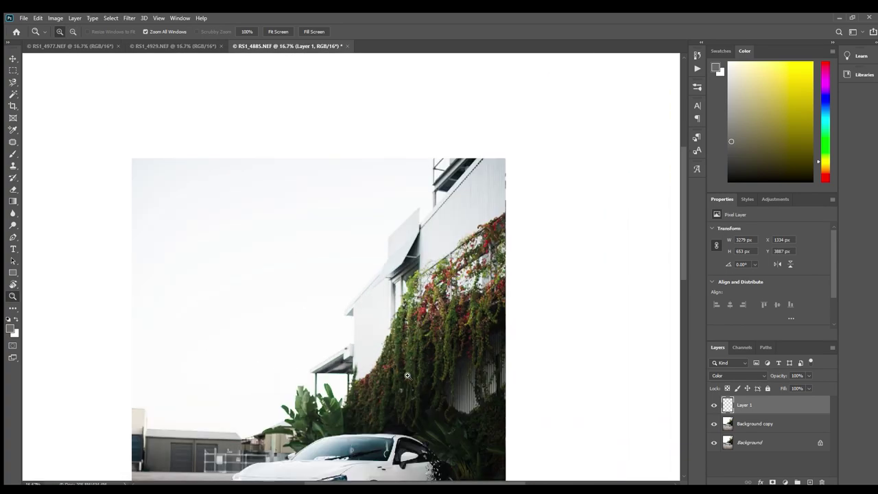
pyautogui.moveTo(394, 388); pyautogui.dragTo(399, 216)
pyautogui.keyDown('alt'); pyautogui.click(415, 301); pyautogui.keyUp('alt')
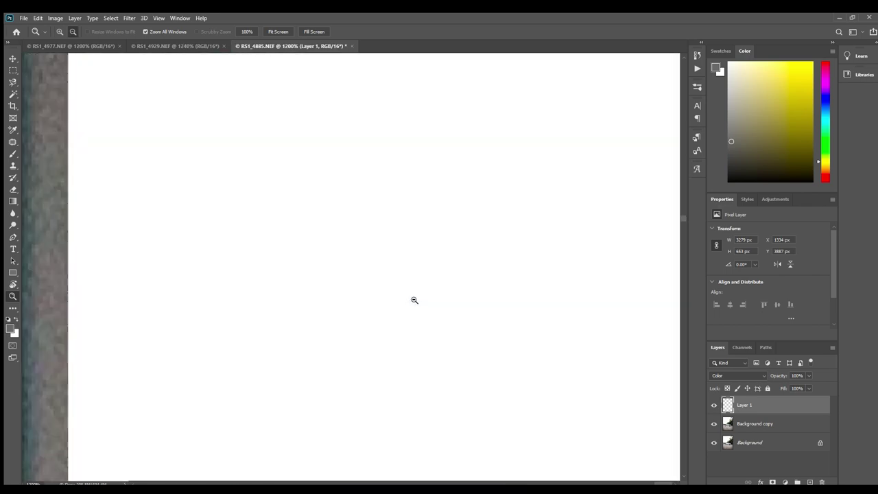
pyautogui.moveTo(414, 300); pyautogui.dragTo(361, 297)
pyautogui.click(361, 297)
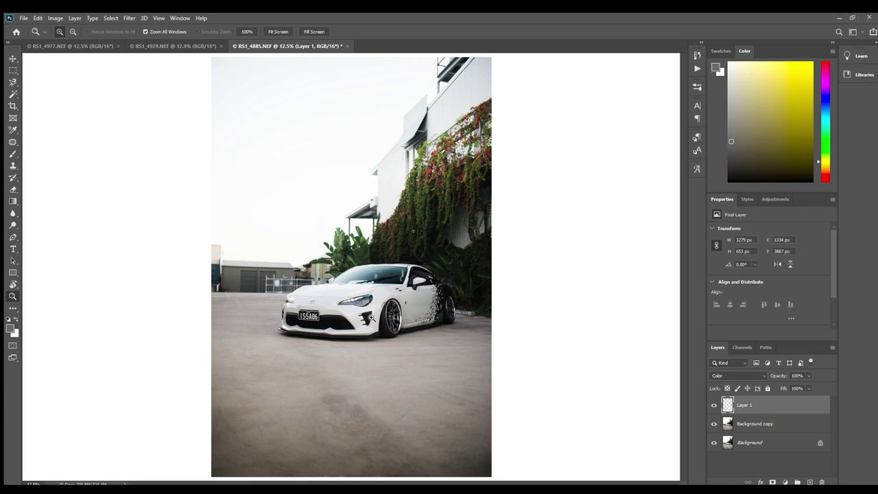
# Patch out the dark scuff marks along the lower edge of the front bumper on the Background copy layer.
pyautogui.moveTo(388, 288); pyautogui.dragTo(400, 351)
pyautogui.click(319, 361)
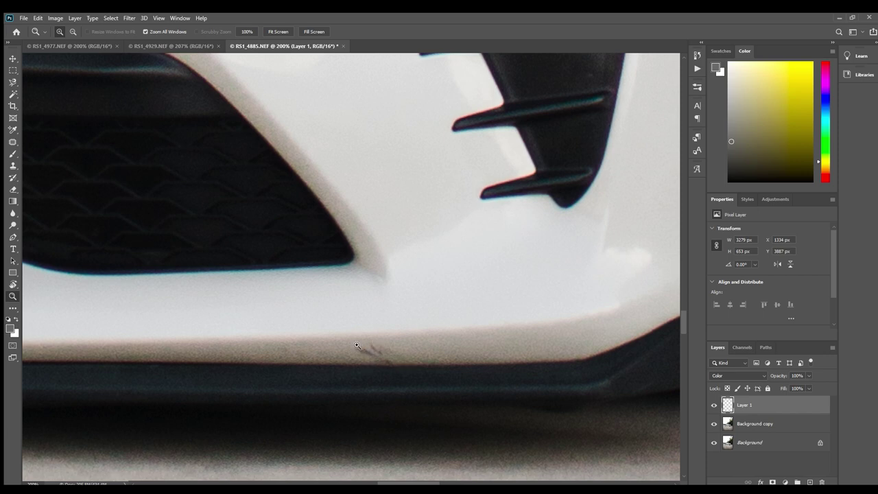
pyautogui.click(776, 427)
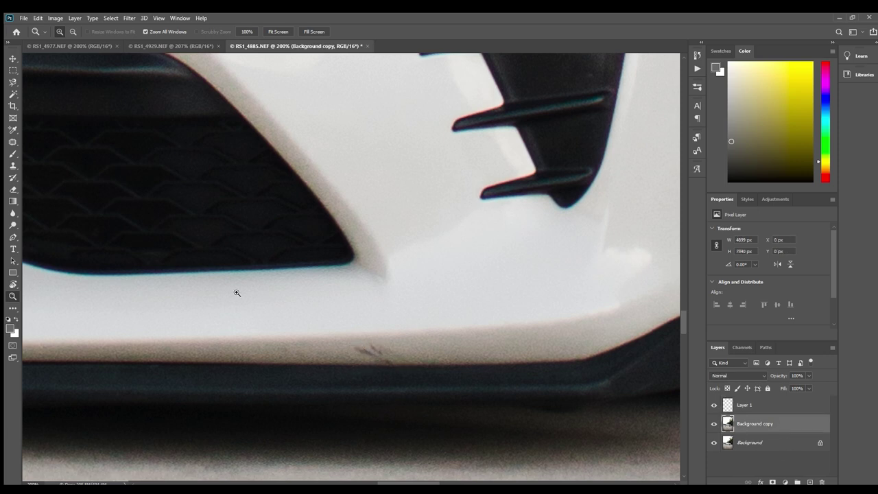
pyautogui.press('j')
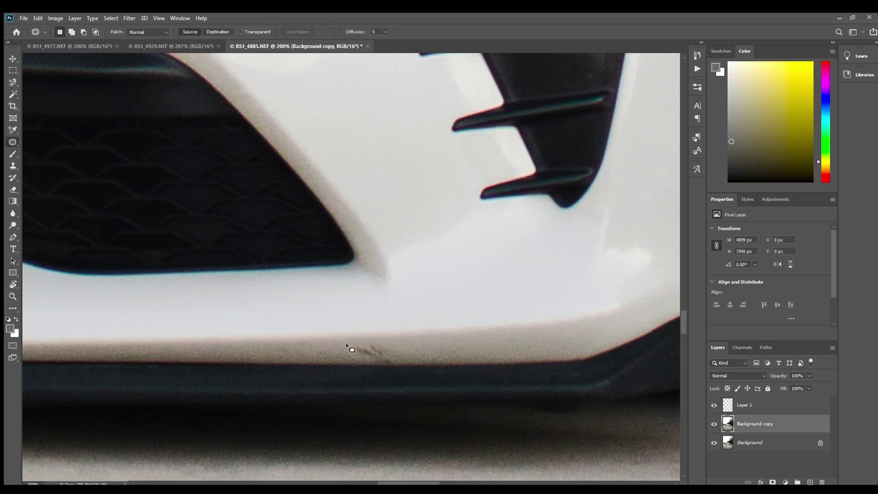
pyautogui.moveTo(366, 347); pyautogui.dragTo(457, 351)
# Patch out the small dark spot on the white bumper beside the outer edge of the front grille.
pyautogui.moveTo(412, 258); pyautogui.dragTo(780, 347)
pyautogui.moveTo(255, 197); pyautogui.dragTo(570, 280)
pyautogui.moveTo(292, 157); pyautogui.dragTo(492, 287)
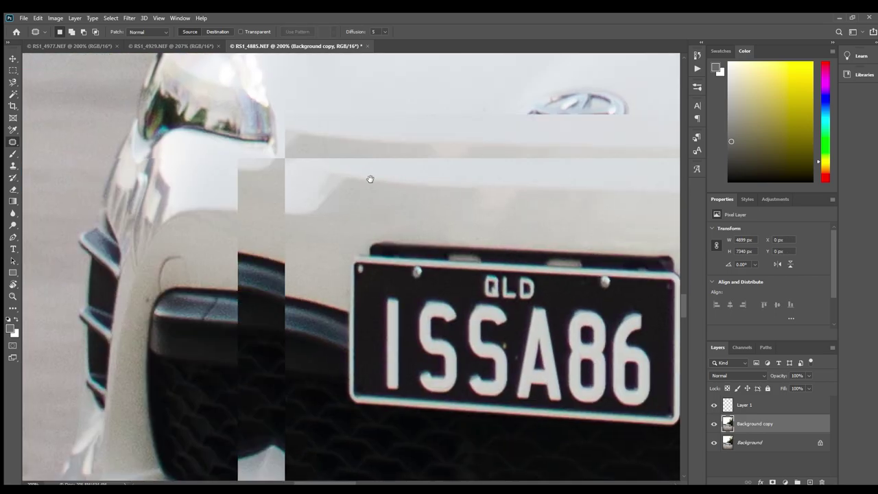
pyautogui.moveTo(371, 181); pyautogui.dragTo(218, 232)
pyautogui.hotkey('ctrl', 'd')
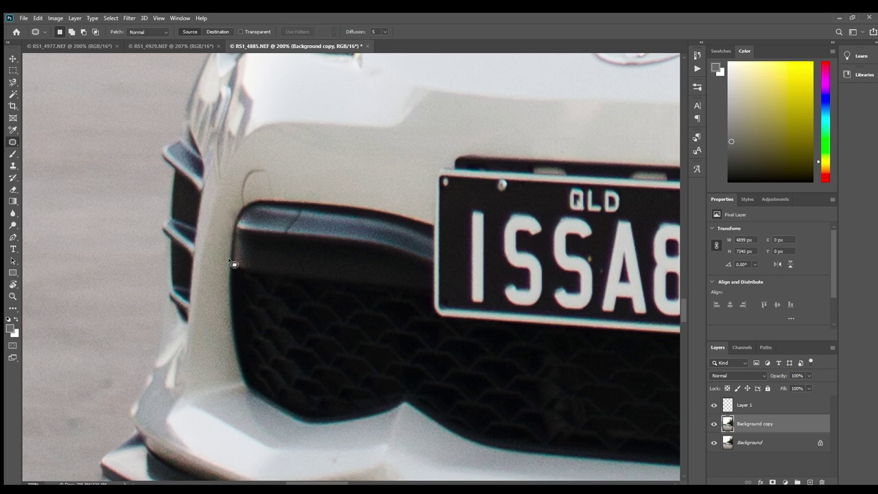
# Patch out the small blemishes on the bumper's lower corner beneath the grille, above the front lip.
pyautogui.moveTo(307, 382); pyautogui.dragTo(398, 238)
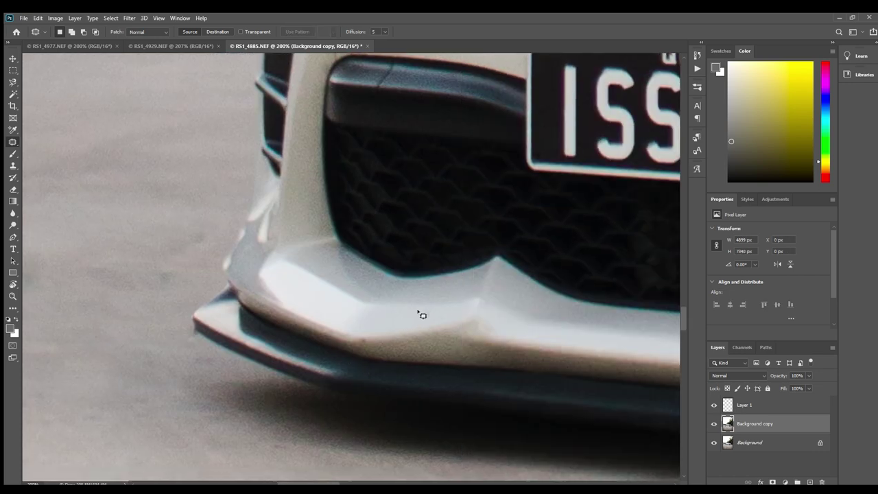
pyautogui.moveTo(420, 321); pyautogui.dragTo(421, 314)
pyautogui.moveTo(426, 317); pyautogui.dragTo(398, 318)
pyautogui.hotkey('ctrl', 'd')
pyautogui.moveTo(363, 345); pyautogui.dragTo(384, 336)
pyautogui.hotkey('ctrl', 'd')
# Patch the small blemish on the bumper between the number plate and the large headlight.
pyautogui.moveTo(585, 274); pyautogui.dragTo(359, 364)
pyautogui.moveTo(600, 225); pyautogui.dragTo(281, 306)
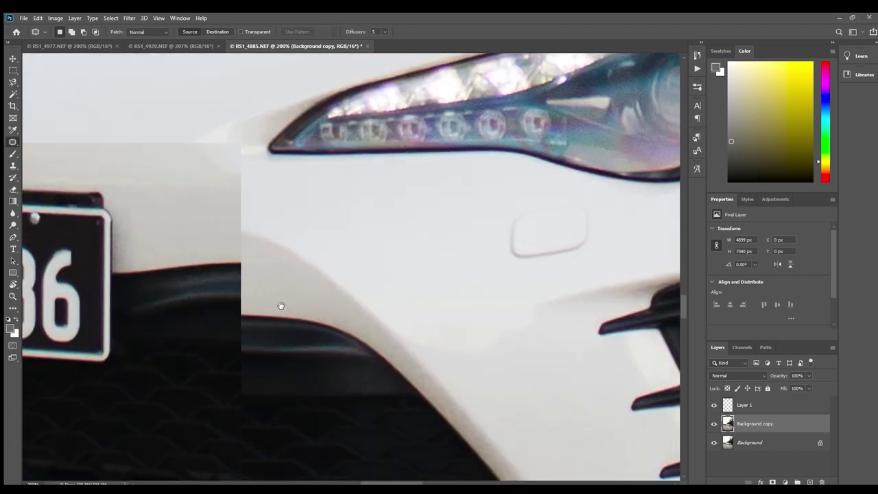
pyautogui.moveTo(157, 215)
pyautogui.mouseDown()
pyautogui.moveTo(154, 208)
pyautogui.moveTo(181, 205)
pyautogui.mouseUp()
pyautogui.hotkey('ctrl', 'd')
# Outline the rounded washer cover below the headlight and patch it with clean white bumper paint.
pyautogui.moveTo(489, 189); pyautogui.dragTo(249, 265)
pyautogui.moveTo(590, 226); pyautogui.dragTo(350, 246)
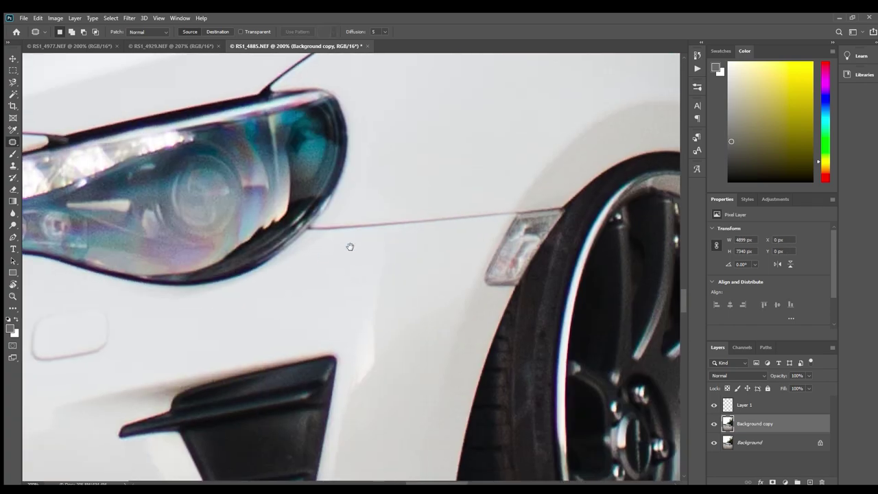
pyautogui.moveTo(249, 323); pyautogui.dragTo(527, 299)
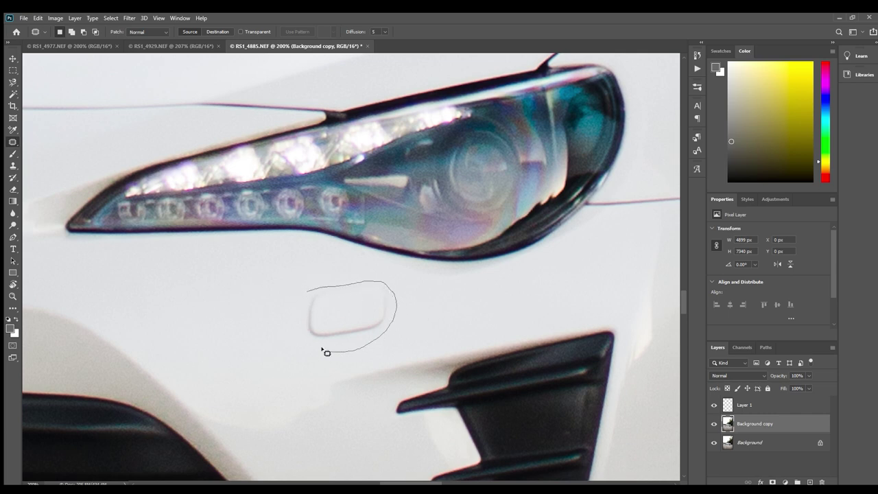
pyautogui.moveTo(327, 353); pyautogui.dragTo(288, 335)
pyautogui.moveTo(343, 309); pyautogui.dragTo(217, 299)
pyautogui.hotkey('ctrl', 'd')
# Neutralise the teal and purple tints inside the large headlight by painting black over the lens on Color-mode Layer 1.
pyautogui.moveTo(421, 336); pyautogui.dragTo(273, 276)
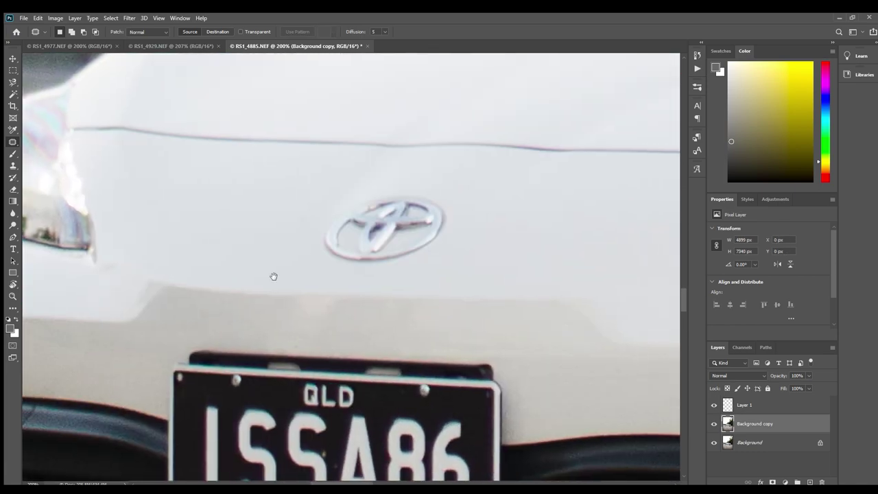
pyautogui.moveTo(482, 247); pyautogui.dragTo(262, 247)
pyautogui.moveTo(465, 263); pyautogui.dragTo(239, 304)
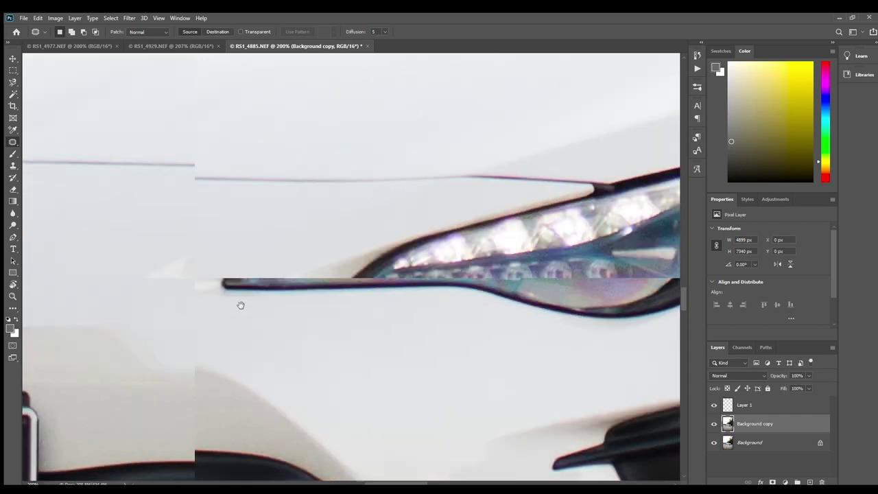
pyautogui.moveTo(351, 318); pyautogui.dragTo(320, 322)
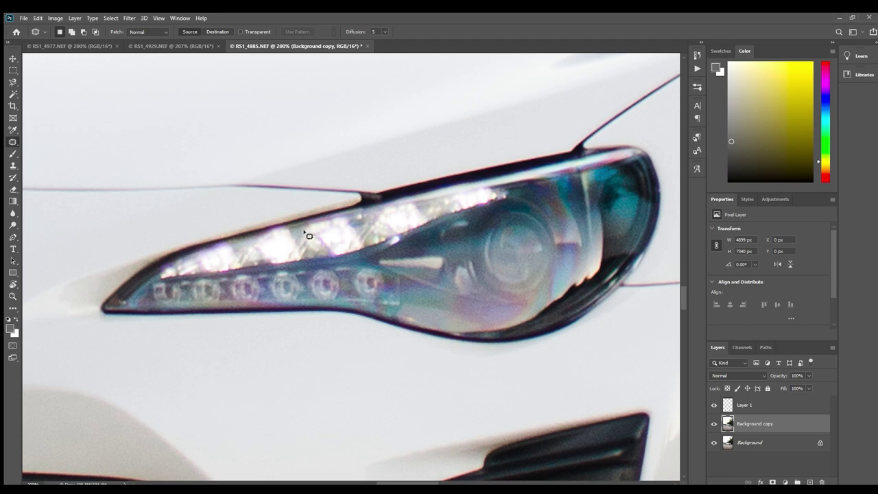
pyautogui.click(757, 410)
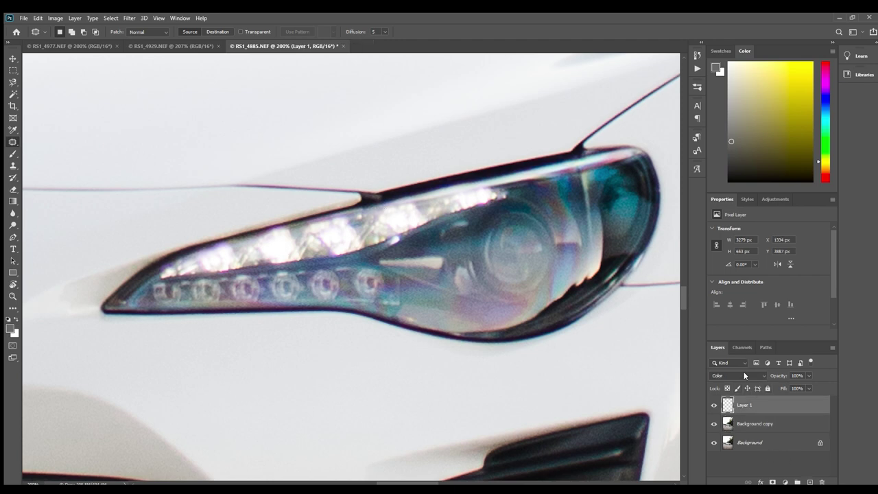
pyautogui.press('b')
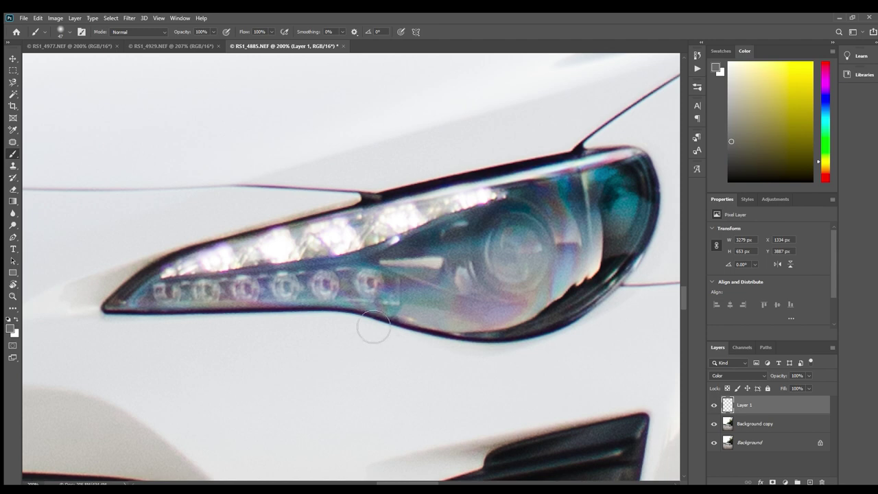
pyautogui.moveTo(749, 149); pyautogui.dragTo(718, 173)
pyautogui.moveTo(589, 281)
pyautogui.mouseDown()
pyautogui.moveTo(569, 293)
pyautogui.moveTo(546, 278)
pyautogui.moveTo(550, 247)
pyautogui.moveTo(501, 238)
pyautogui.mouseUp()
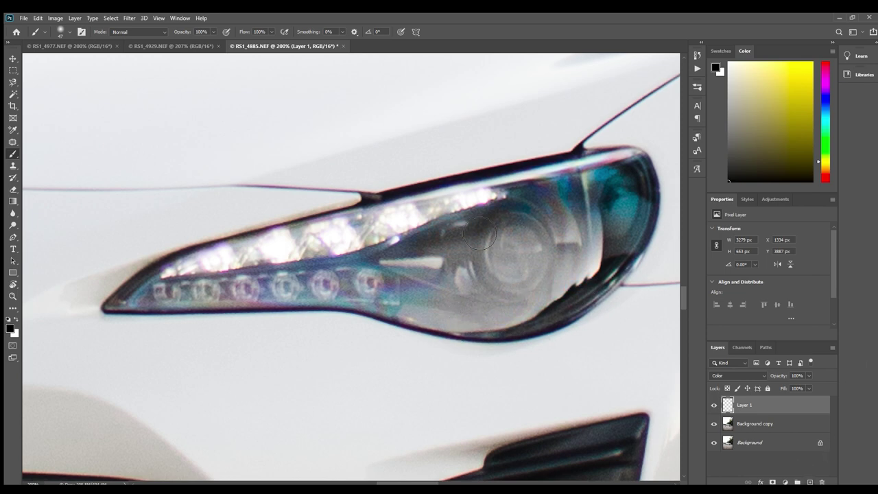
pyautogui.moveTo(337, 293)
pyautogui.mouseDown()
pyautogui.moveTo(428, 318)
pyautogui.moveTo(418, 313)
pyautogui.moveTo(515, 300)
pyautogui.moveTo(153, 308)
pyautogui.moveTo(336, 302)
pyautogui.moveTo(425, 287)
pyautogui.mouseUp()
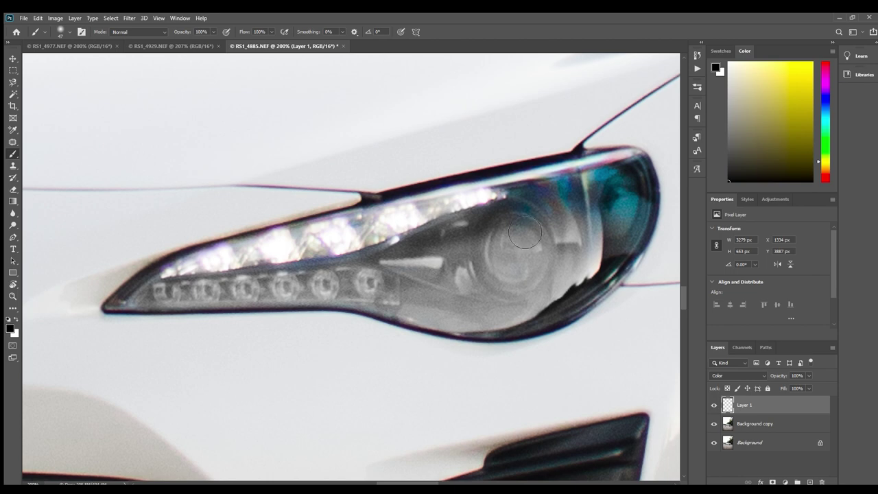
pyautogui.moveTo(598, 192)
pyautogui.mouseDown()
pyautogui.moveTo(639, 179)
pyautogui.moveTo(650, 183)
pyautogui.moveTo(656, 206)
pyautogui.moveTo(645, 239)
pyautogui.moveTo(591, 303)
pyautogui.mouseUp()
pyautogui.moveTo(594, 232)
pyautogui.mouseDown()
pyautogui.moveTo(616, 288)
pyautogui.moveTo(595, 309)
pyautogui.moveTo(549, 330)
pyautogui.moveTo(499, 336)
pyautogui.moveTo(326, 297)
pyautogui.mouseUp()
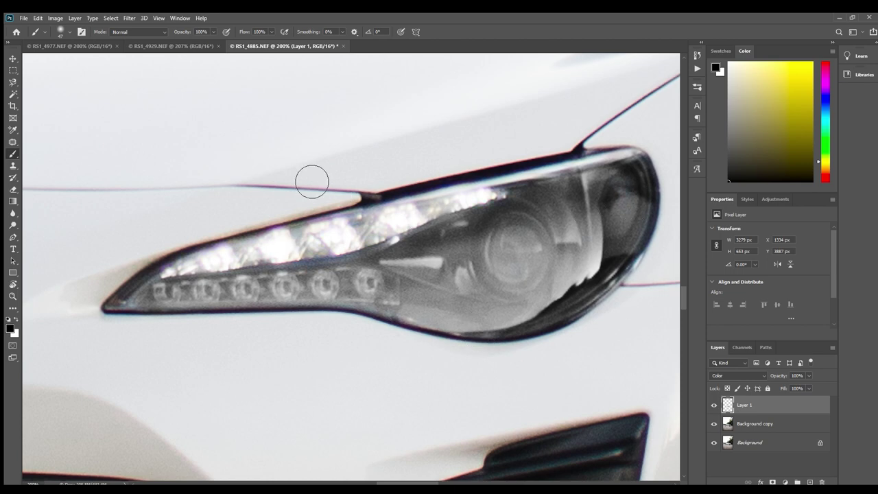
# Add a new empty layer above Layer 1 for retouching the windscreen.
pyautogui.moveTo(282, 198); pyautogui.dragTo(411, 247)
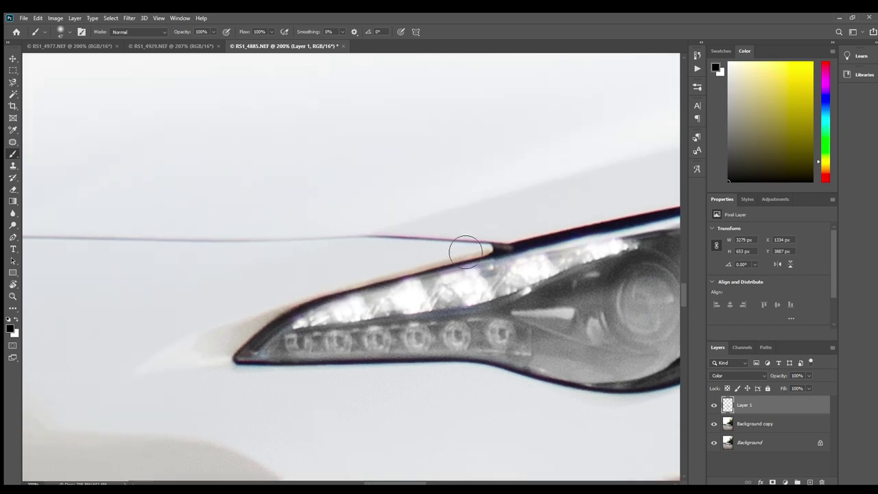
pyautogui.moveTo(518, 217); pyautogui.dragTo(432, 273)
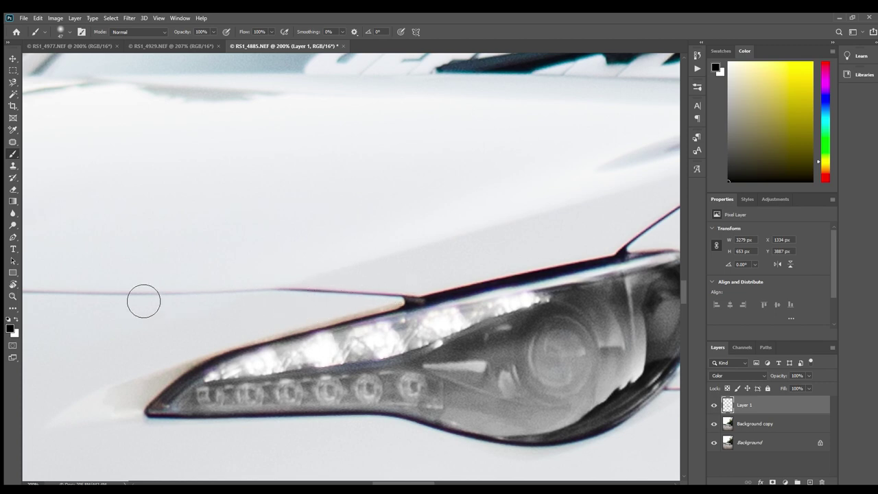
pyautogui.moveTo(519, 250); pyautogui.dragTo(233, 356)
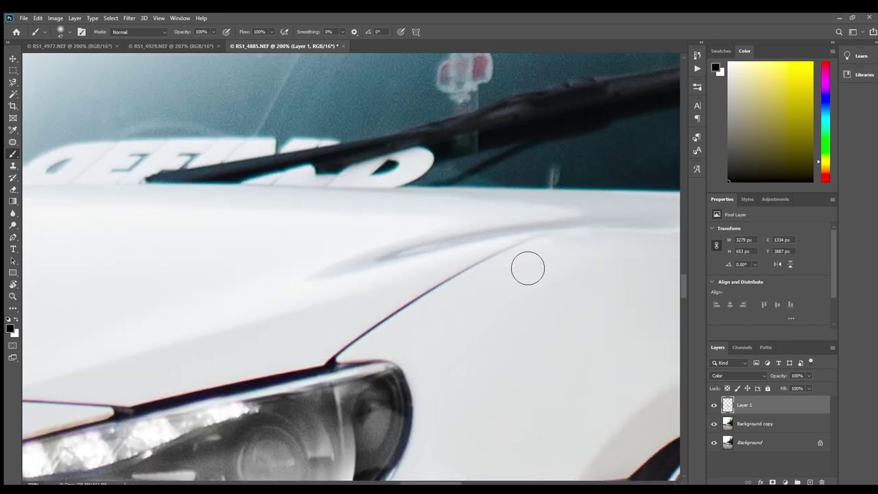
pyautogui.moveTo(625, 223); pyautogui.dragTo(401, 384)
pyautogui.moveTo(372, 284); pyautogui.dragTo(209, 171)
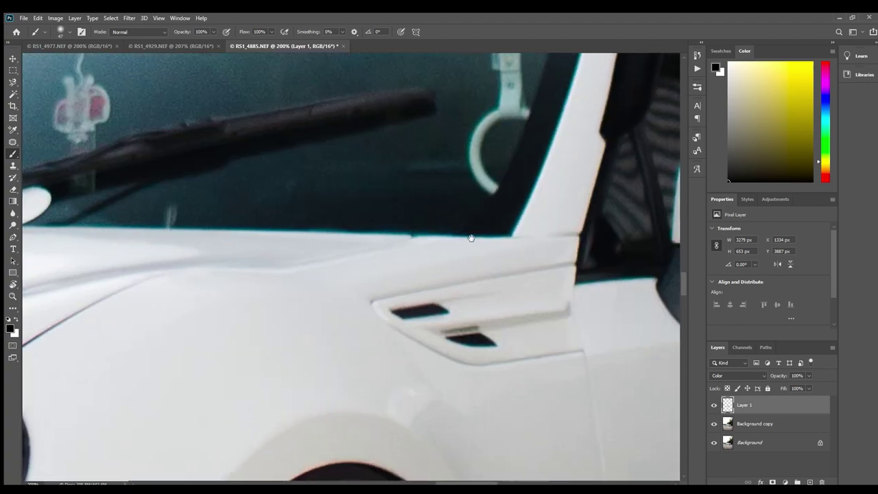
pyautogui.moveTo(484, 119); pyautogui.dragTo(590, 251)
pyautogui.moveTo(529, 274); pyautogui.dragTo(443, 280)
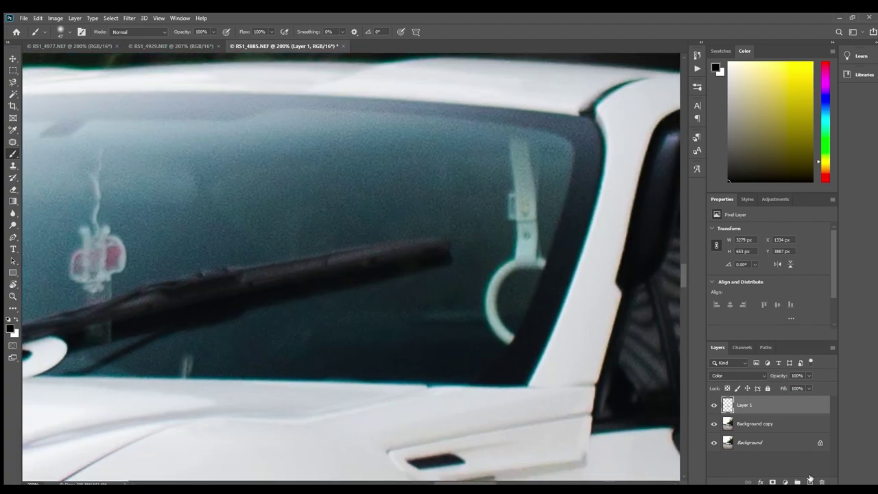
pyautogui.click(809, 481)
pyautogui.moveTo(329, 221); pyautogui.dragTo(694, 260)
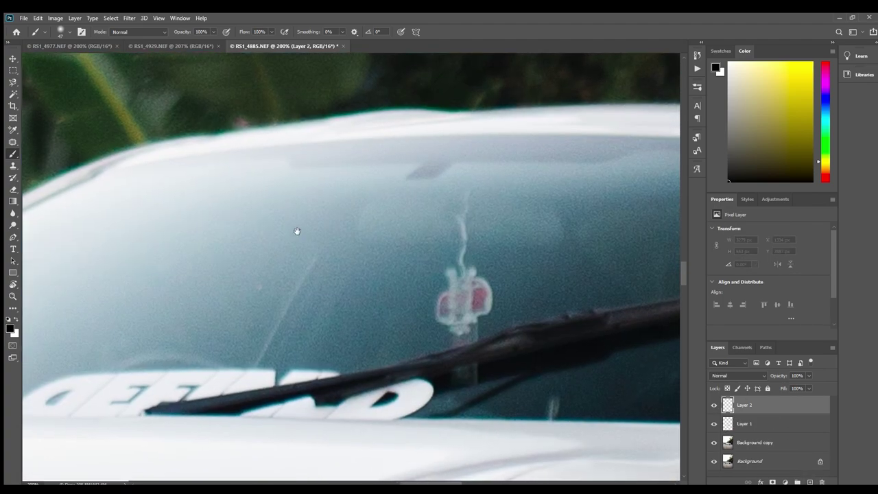
# Set the blend mode of Layer 2 to Color for neutralising the windscreen's teal tint.
pyautogui.moveTo(185, 270); pyautogui.dragTo(414, 184)
pyautogui.moveTo(425, 214); pyautogui.dragTo(121, 210)
pyautogui.moveTo(577, 201)
pyautogui.mouseDown()
pyautogui.moveTo(501, 251)
pyautogui.moveTo(401, 294)
pyautogui.mouseUp()
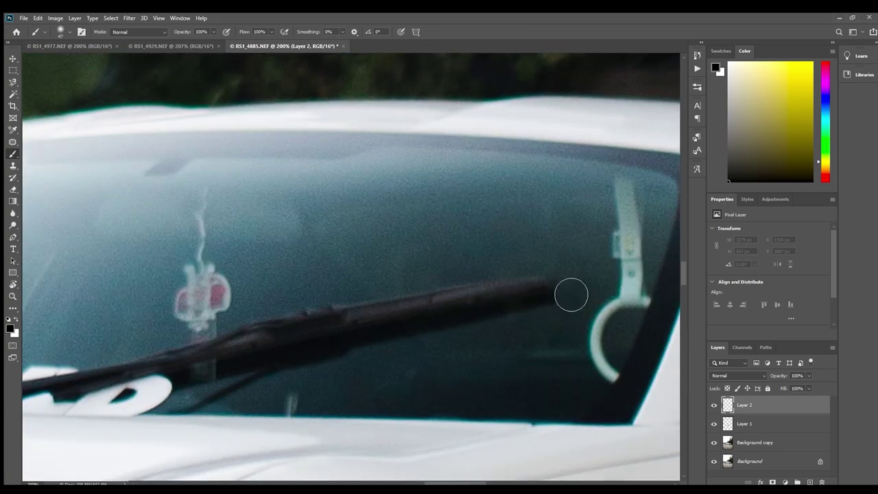
pyautogui.moveTo(570, 295)
pyautogui.mouseDown()
pyautogui.moveTo(467, 290)
pyautogui.moveTo(524, 316)
pyautogui.moveTo(515, 284)
pyautogui.mouseUp()
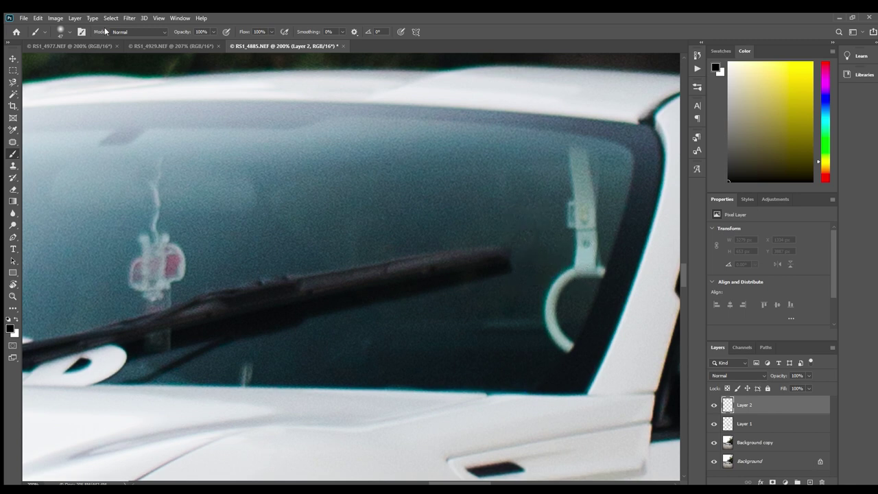
pyautogui.moveTo(434, 265); pyautogui.dragTo(482, 282)
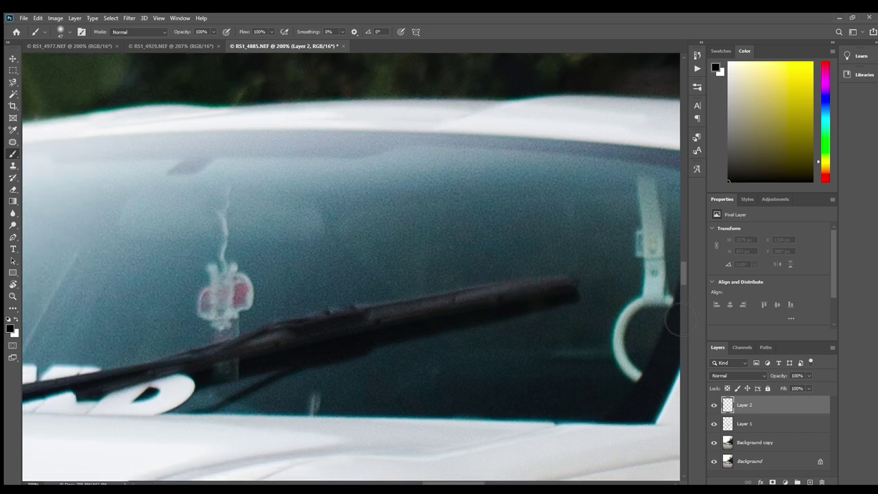
pyautogui.moveTo(606, 333); pyautogui.dragTo(537, 334)
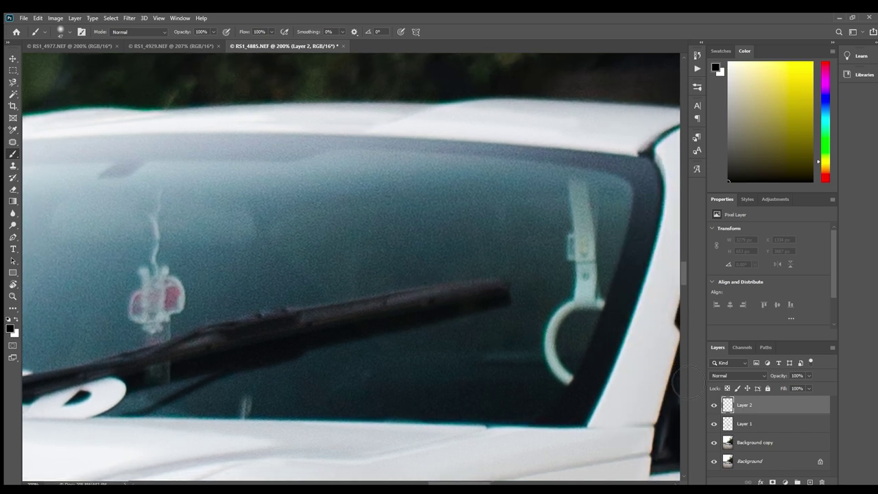
pyautogui.click(733, 376)
pyautogui.click(720, 446)
# Paint black on Layer 2 over the windscreen from the handle-shaped ornament to the hanging ornament, including around the wiper.
pyautogui.keyDown('alt'); pyautogui.click(393, 215); pyautogui.keyUp('alt')
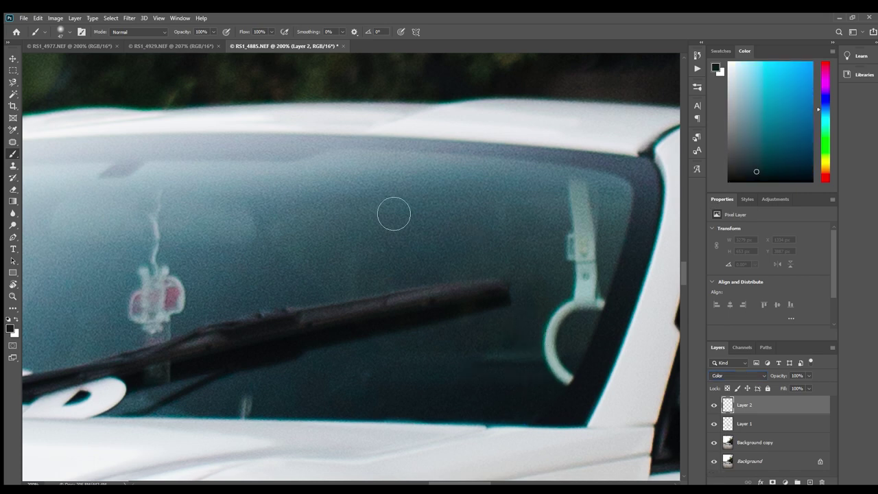
pyautogui.press('d')
pyautogui.moveTo(411, 227)
pyautogui.mouseDown()
pyautogui.moveTo(543, 235)
pyautogui.moveTo(477, 198)
pyautogui.moveTo(468, 168)
pyautogui.moveTo(641, 189)
pyautogui.moveTo(624, 182)
pyautogui.moveTo(653, 197)
pyautogui.moveTo(636, 297)
pyautogui.moveTo(580, 415)
pyautogui.moveTo(261, 406)
pyautogui.moveTo(545, 370)
pyautogui.moveTo(610, 296)
pyautogui.moveTo(626, 221)
pyautogui.moveTo(533, 190)
pyautogui.moveTo(600, 239)
pyautogui.moveTo(572, 297)
pyautogui.mouseUp()
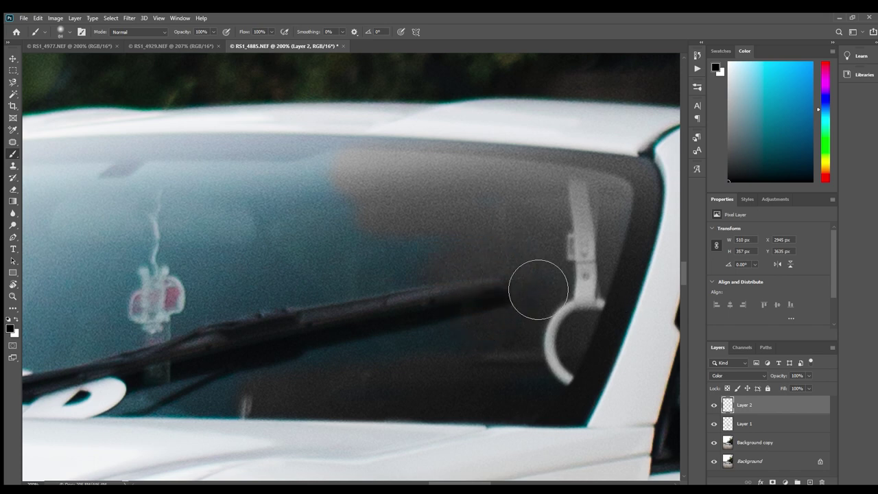
pyautogui.moveTo(341, 291)
pyautogui.mouseDown()
pyautogui.moveTo(419, 259)
pyautogui.moveTo(422, 239)
pyautogui.moveTo(335, 206)
pyautogui.moveTo(232, 198)
pyautogui.moveTo(396, 196)
pyautogui.moveTo(227, 211)
pyautogui.moveTo(407, 217)
pyautogui.mouseUp()
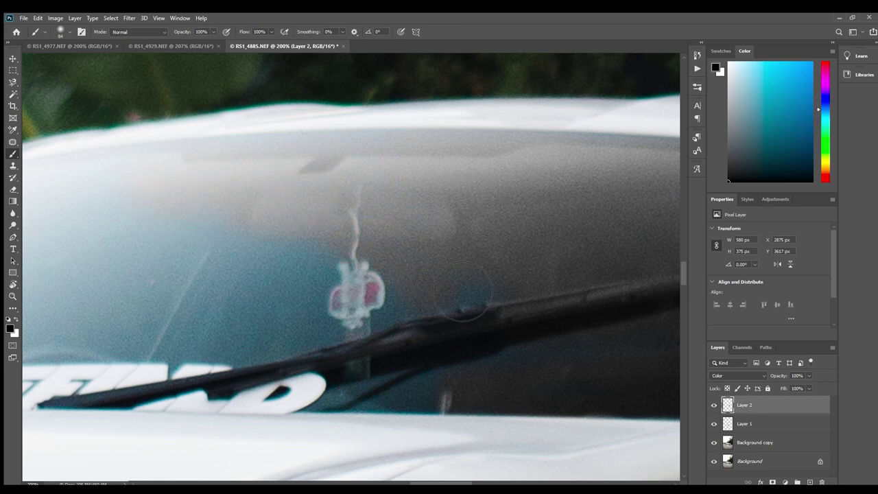
pyautogui.moveTo(463, 291)
pyautogui.mouseDown()
pyautogui.moveTo(474, 342)
pyautogui.moveTo(447, 335)
pyautogui.moveTo(480, 372)
pyautogui.moveTo(405, 402)
pyautogui.moveTo(221, 406)
pyautogui.mouseUp()
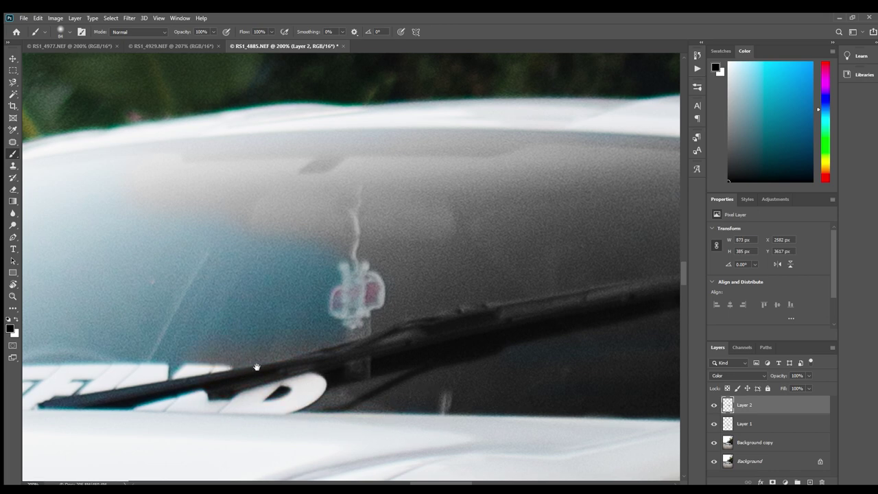
pyautogui.moveTo(256, 367); pyautogui.dragTo(471, 360)
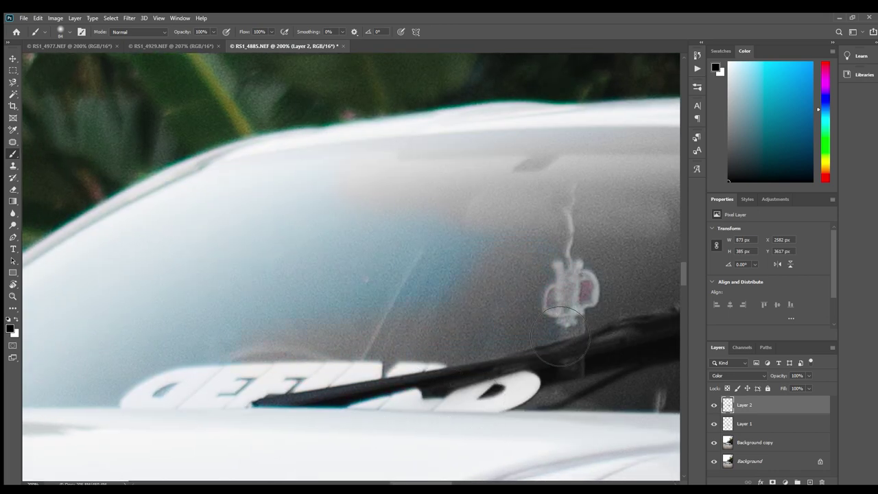
# Paint black over the remaining blue tint on the windscreen above the banner lettering and towards the far pillar.
pyautogui.moveTo(418, 234)
pyautogui.mouseDown()
pyautogui.moveTo(423, 243)
pyautogui.moveTo(351, 217)
pyautogui.moveTo(241, 220)
pyautogui.mouseUp()
pyautogui.moveTo(273, 259); pyautogui.dragTo(503, 212)
pyautogui.moveTo(540, 316); pyautogui.dragTo(442, 323)
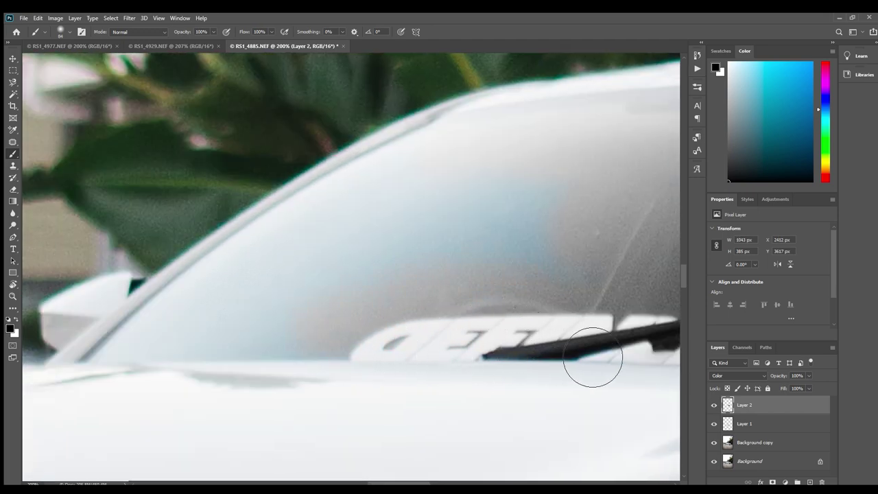
pyautogui.moveTo(441, 235)
pyautogui.mouseDown()
pyautogui.moveTo(590, 245)
pyautogui.moveTo(615, 280)
pyautogui.moveTo(456, 274)
pyautogui.moveTo(482, 240)
pyautogui.moveTo(497, 174)
pyautogui.moveTo(398, 217)
pyautogui.mouseUp()
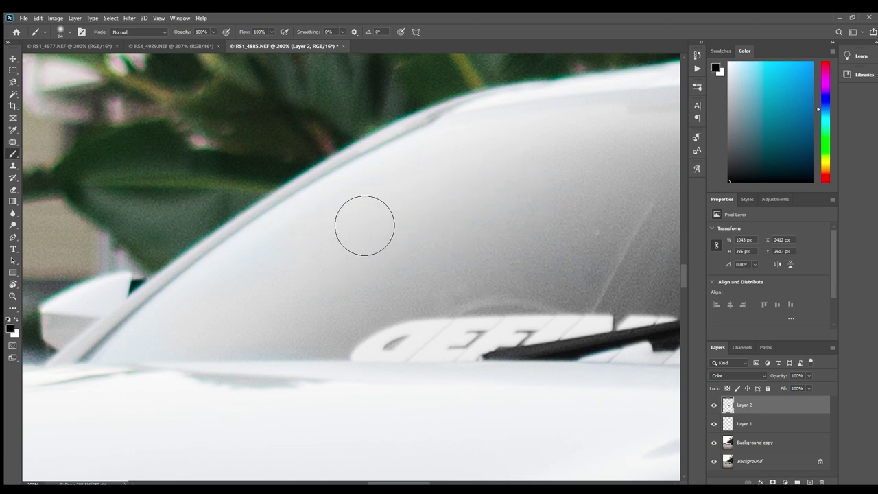
pyautogui.moveTo(245, 360); pyautogui.dragTo(442, 344)
pyautogui.moveTo(567, 188); pyautogui.dragTo(353, 208)
pyautogui.moveTo(601, 194); pyautogui.dragTo(180, 228)
pyautogui.moveTo(549, 203); pyautogui.dragTo(216, 183)
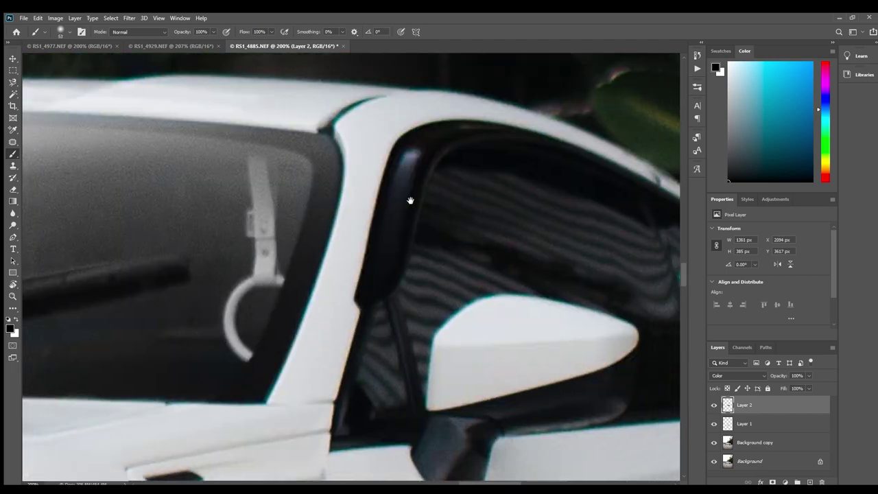
pyautogui.moveTo(252, 369); pyautogui.dragTo(389, 276)
# Compare the windscreen with and without Layer 2, and reduce the layer's opacity to 46%.
pyautogui.press('z')
pyautogui.keyDown('alt'); pyautogui.click(374, 260); pyautogui.keyUp('alt')
pyautogui.keyDown('alt'); pyautogui.click(374, 260); pyautogui.keyUp('alt')
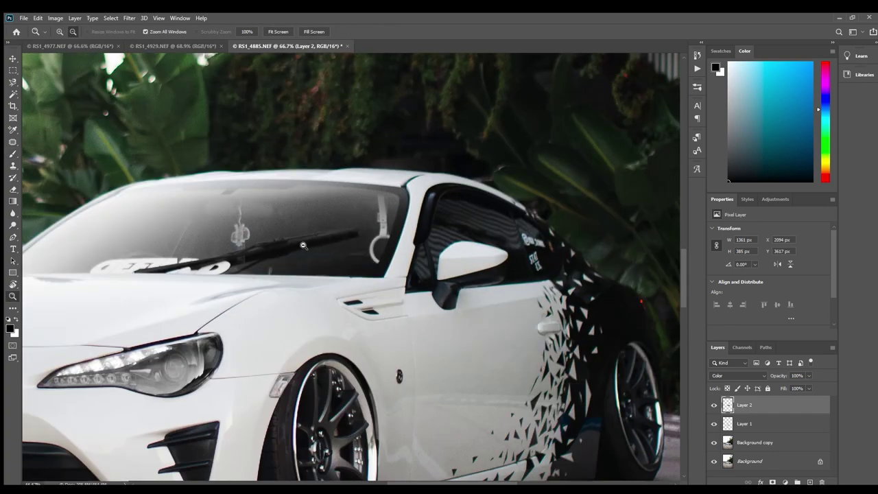
pyautogui.keyDown('alt'); pyautogui.click(302, 249); pyautogui.keyUp('alt')
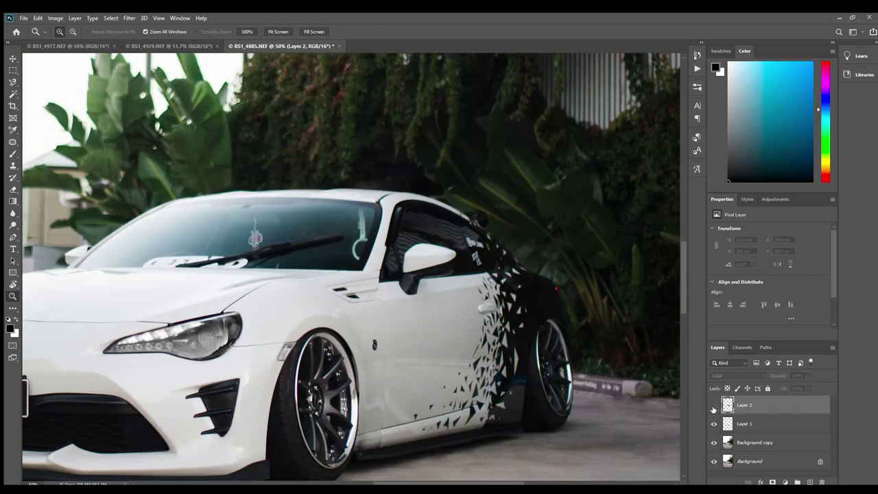
pyautogui.click(713, 406)
pyautogui.moveTo(795, 384); pyautogui.dragTo(764, 385)
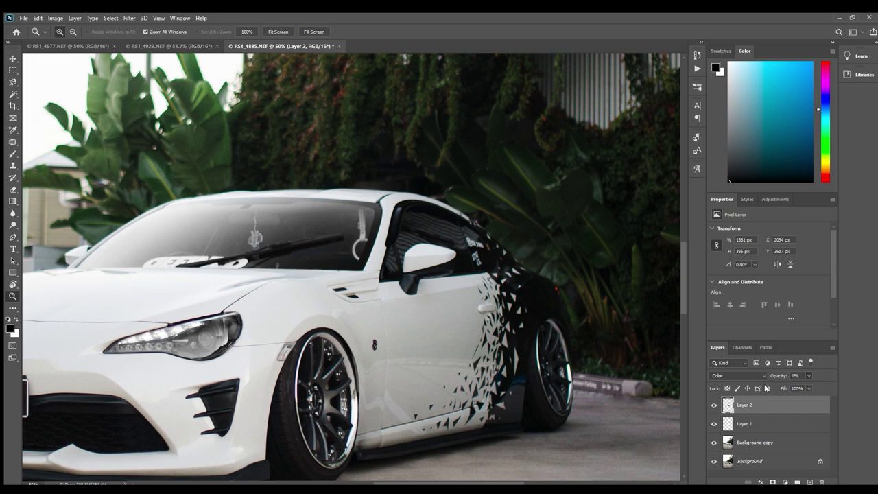
pyautogui.press('9')
pyautogui.press('5')
pyautogui.press('2')
pyautogui.press('9')
# Examine the softened windscreen tint against the whole photo at several magnifications, with Layer 2 on and off.
pyautogui.hotkey('ctrl', '-')
pyautogui.hotkey('ctrl', '-')
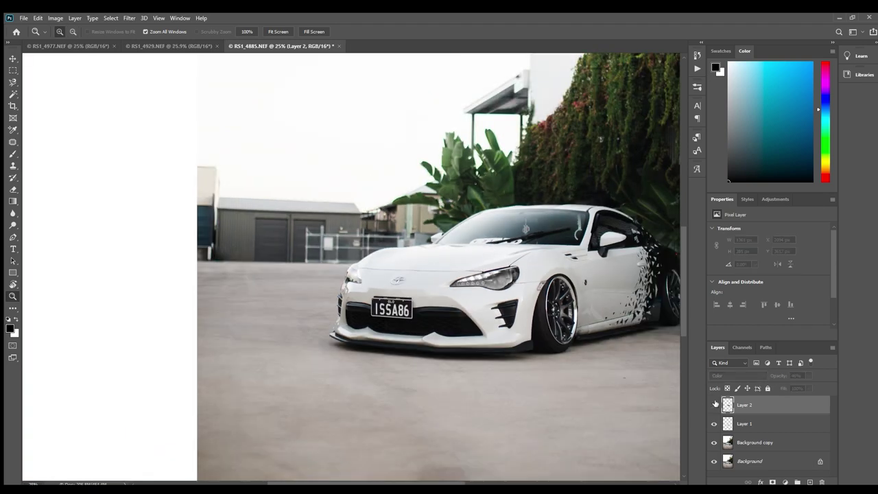
pyautogui.keyDown('alt'); pyautogui.click(576, 348); pyautogui.keyUp('alt')
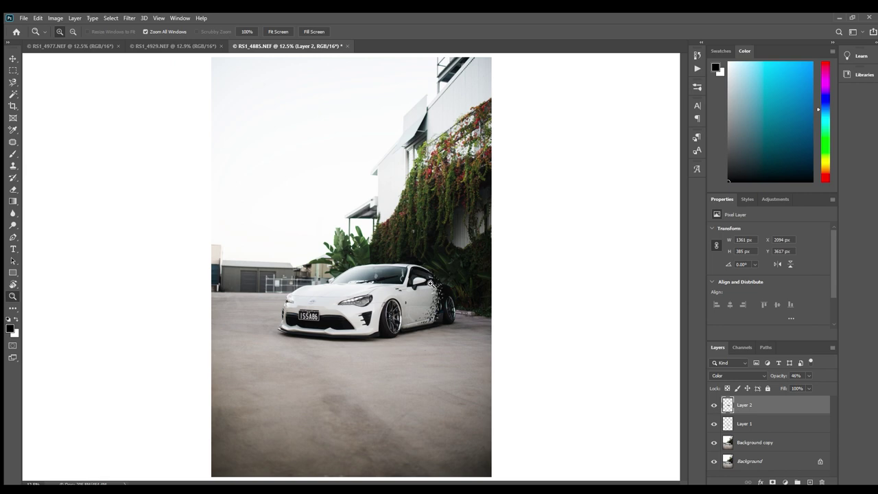
pyautogui.click(369, 297)
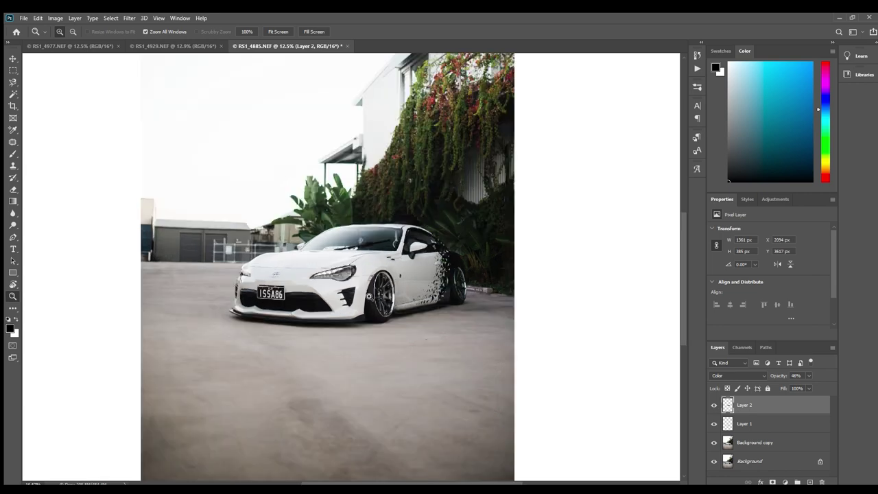
pyautogui.keyDown('alt'); pyautogui.click(367, 283); pyautogui.keyUp('alt')
pyautogui.keyDown('alt'); pyautogui.click(367, 283); pyautogui.keyUp('alt')
pyautogui.keyDown('alt'); pyautogui.click(367, 284); pyautogui.keyUp('alt')
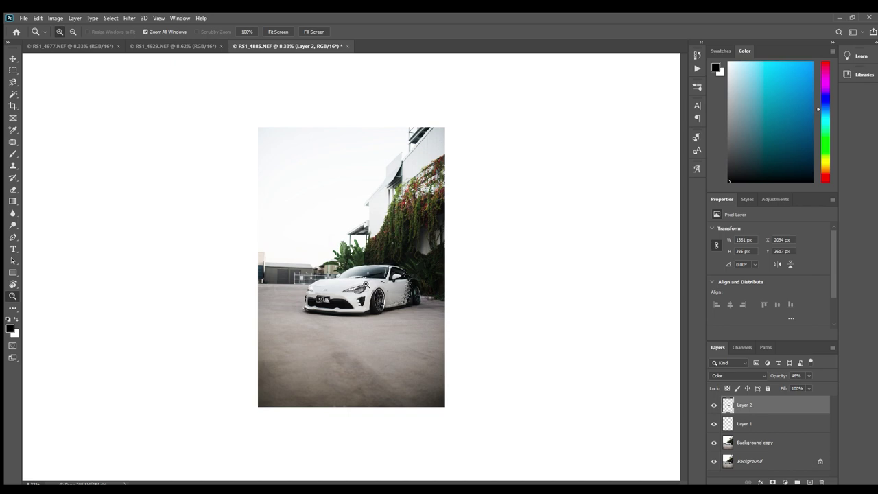
pyautogui.click(366, 283)
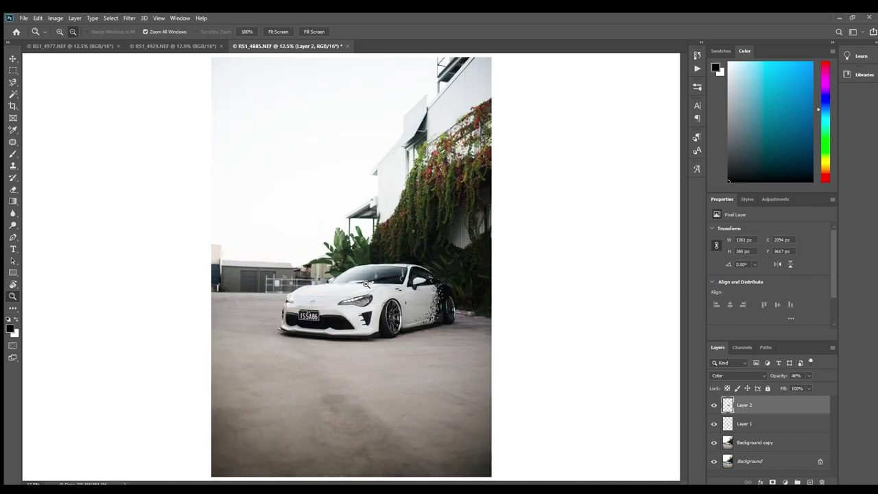
pyautogui.keyDown('alt'); pyautogui.click(367, 282); pyautogui.keyUp('alt')
pyautogui.click(368, 282)
pyautogui.click(371, 278)
pyautogui.click(372, 275)
pyautogui.click(340, 246)
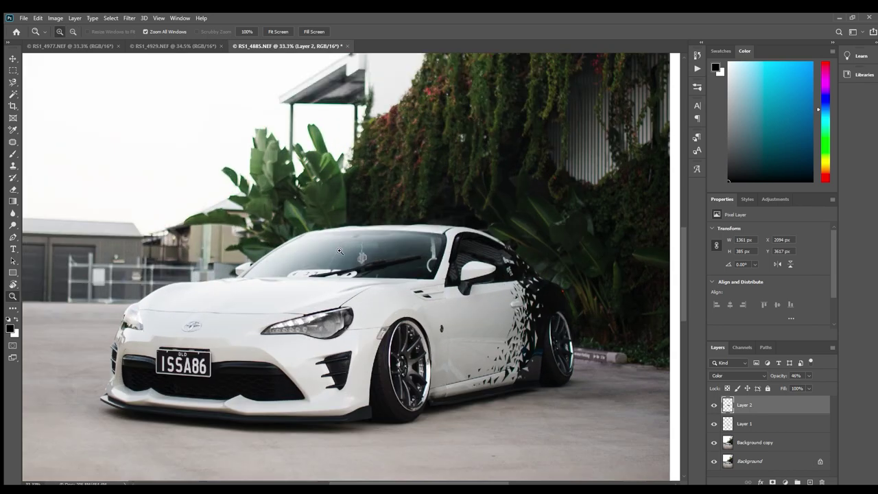
pyautogui.keyDown('alt'); pyautogui.click(340, 246); pyautogui.keyUp('alt')
pyautogui.keyDown('alt'); pyautogui.click(340, 278); pyautogui.keyUp('alt')
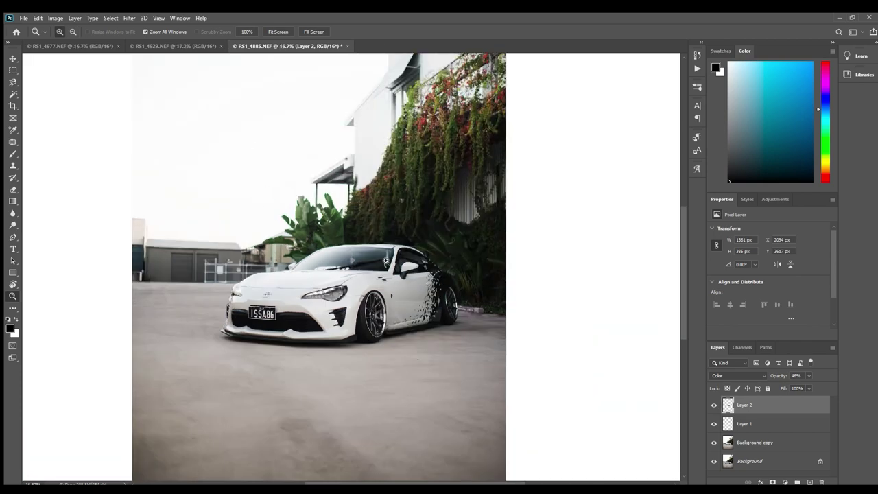
pyautogui.keyDown('alt'); pyautogui.click(346, 269); pyautogui.keyUp('alt')
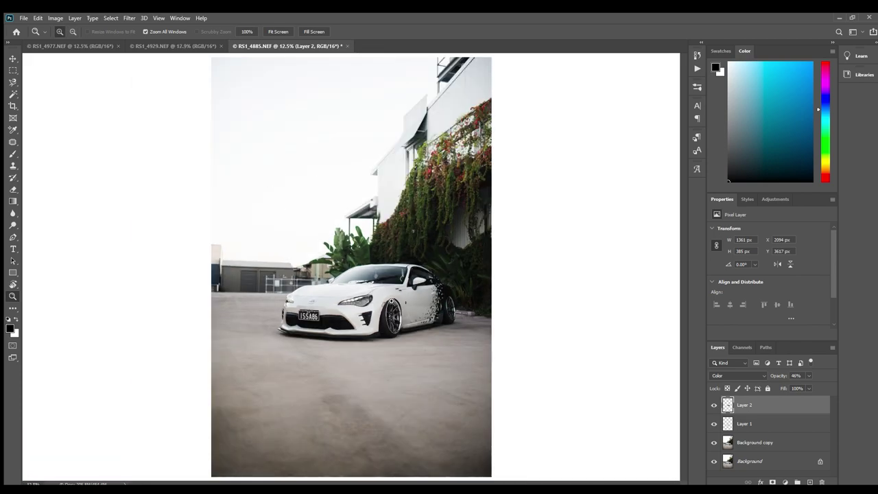
# Inspect the windscreen, side graphics and rear wheel arch close up for remaining distracting colours or flaws.
pyautogui.click(376, 278)
pyautogui.click(367, 278)
pyautogui.click(355, 264)
pyautogui.click(353, 261)
pyautogui.click(418, 250)
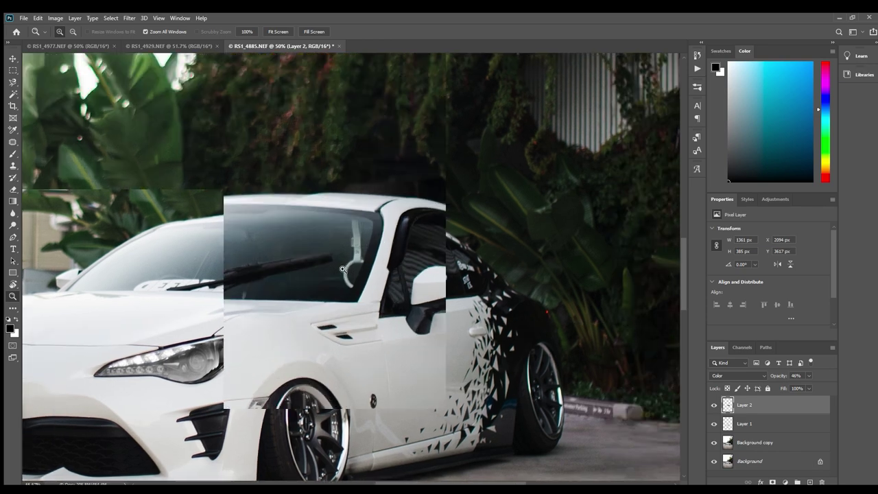
pyautogui.click(346, 262)
pyautogui.moveTo(254, 270); pyautogui.dragTo(386, 296)
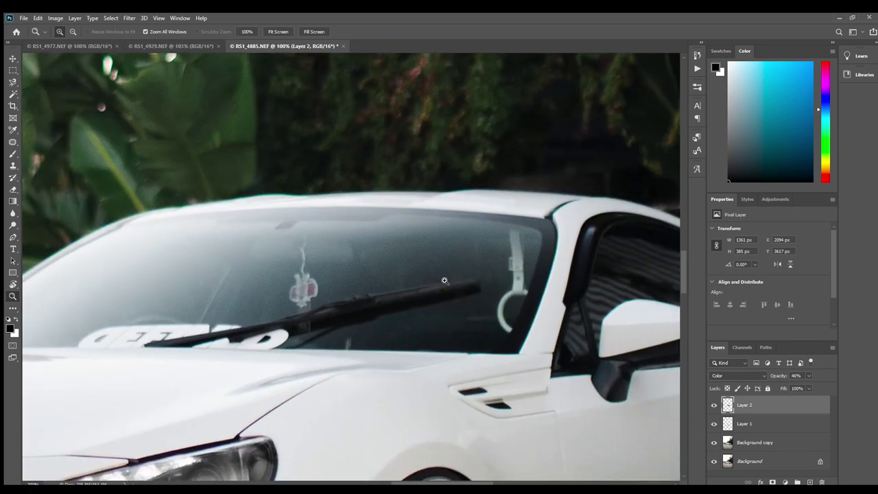
pyautogui.click(443, 282)
pyautogui.moveTo(442, 292); pyautogui.dragTo(164, 259)
pyautogui.moveTo(610, 354); pyautogui.dragTo(326, 194)
pyautogui.moveTo(576, 281); pyautogui.dragTo(333, 241)
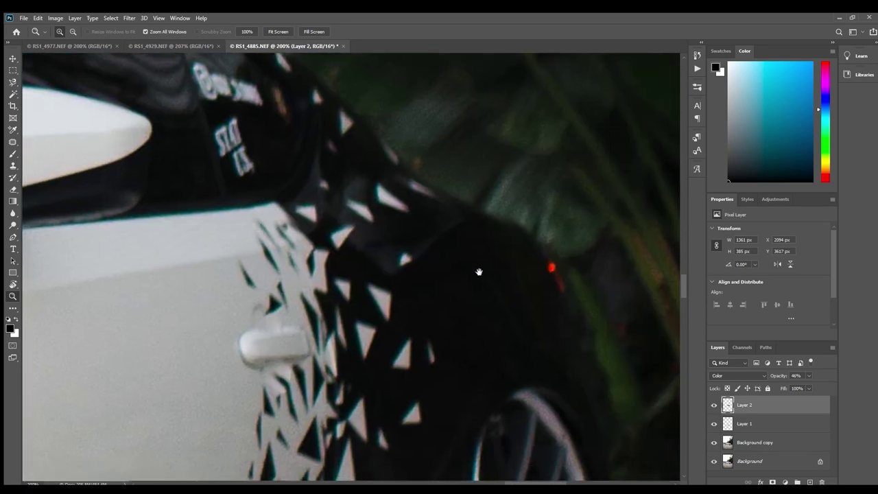
pyautogui.moveTo(538, 403); pyautogui.dragTo(557, 257)
pyautogui.keyDown('alt'); pyautogui.click(498, 331); pyautogui.keyUp('alt')
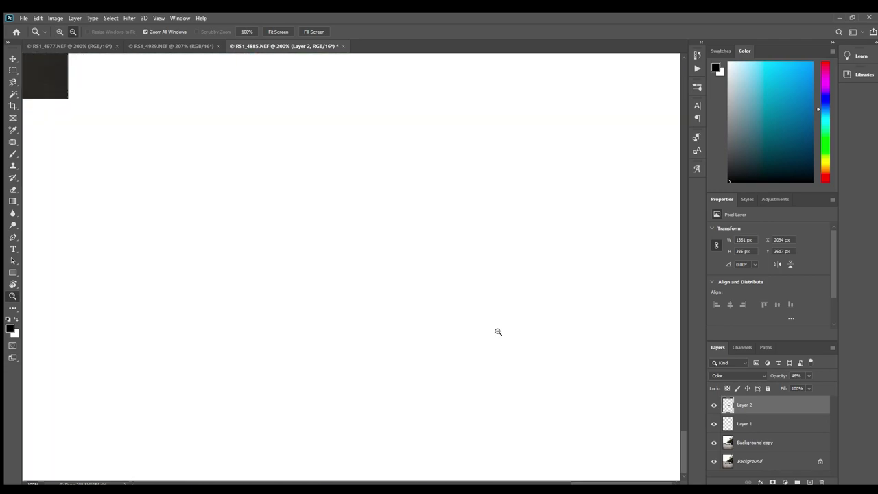
pyautogui.keyDown('alt'); pyautogui.click(498, 331); pyautogui.keyUp('alt')
pyautogui.keyDown('alt'); pyautogui.click(498, 332); pyautogui.keyUp('alt')
pyautogui.keyDown('alt'); pyautogui.click(412, 335); pyautogui.keyUp('alt')
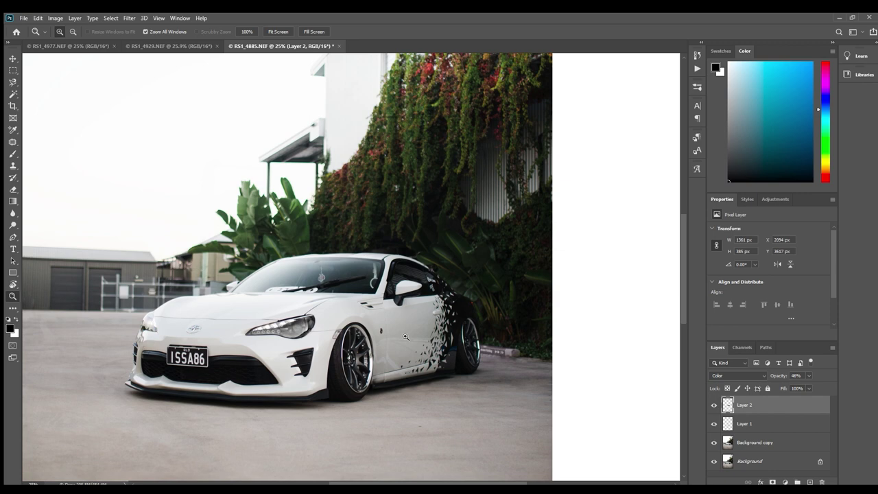
# Check the car's side and rear bodywork once more and review the overall composition of the photo.
pyautogui.click(406, 336)
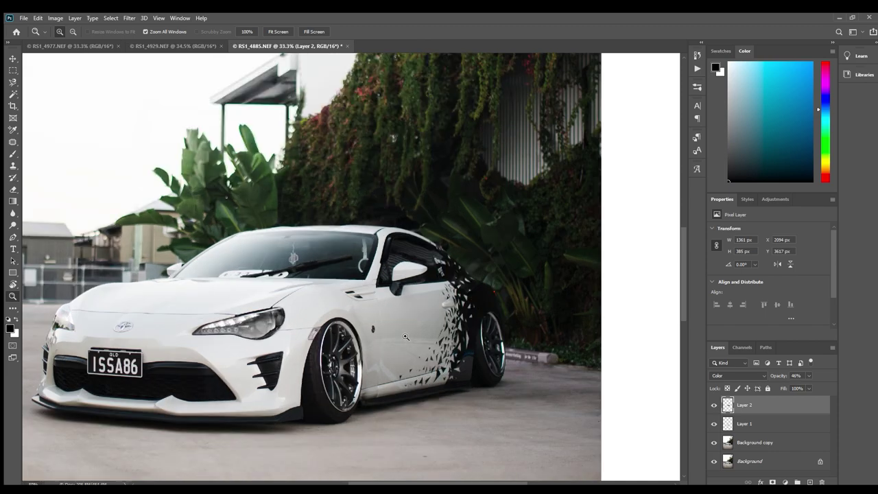
pyautogui.click(406, 336)
pyautogui.click(499, 308)
pyautogui.click(527, 269)
pyautogui.keyDown('alt'); pyautogui.click(527, 268); pyautogui.keyUp('alt')
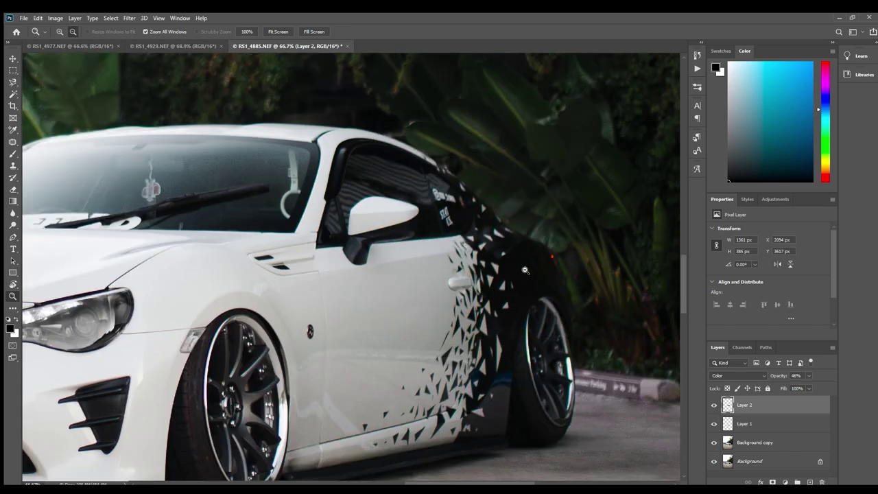
pyautogui.keyDown('alt'); pyautogui.click(527, 268); pyautogui.keyUp('alt')
pyautogui.keyDown('alt'); pyautogui.click(526, 269); pyautogui.keyUp('alt')
pyautogui.keyDown('alt'); pyautogui.click(313, 348); pyautogui.keyUp('alt')
pyautogui.keyDown('alt'); pyautogui.click(312, 348); pyautogui.keyUp('alt')
pyautogui.keyDown('alt'); pyautogui.click(312, 349); pyautogui.keyUp('alt')
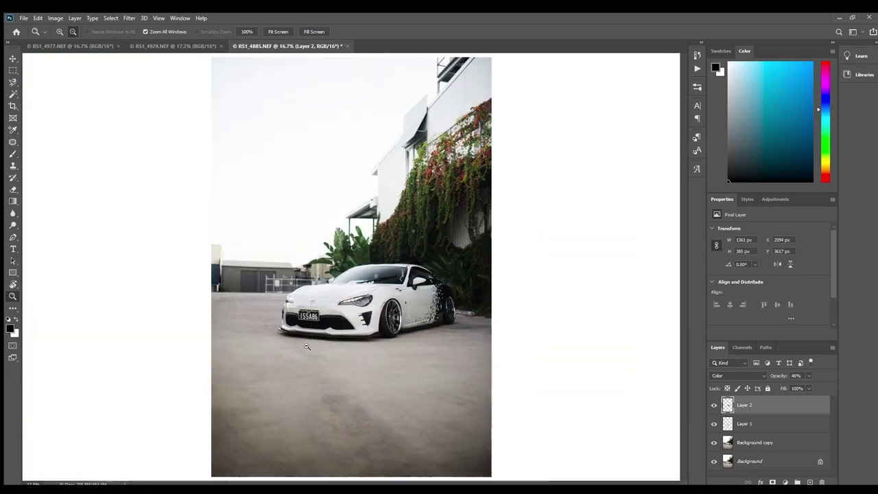
pyautogui.keyDown('alt'); pyautogui.click(370, 308); pyautogui.keyUp('alt')
pyautogui.click(370, 308)
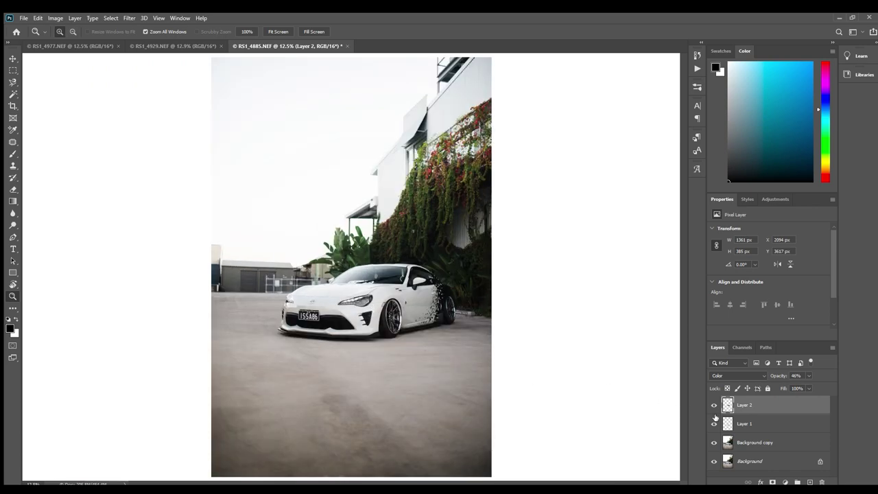
# Group Layer 2, Layer 1 and Background copy, and hide the group to compare the retouching with the original photo.
pyautogui.keyDown('shift'); pyautogui.click(753, 444); pyautogui.keyUp('shift')
pyautogui.click(797, 481)
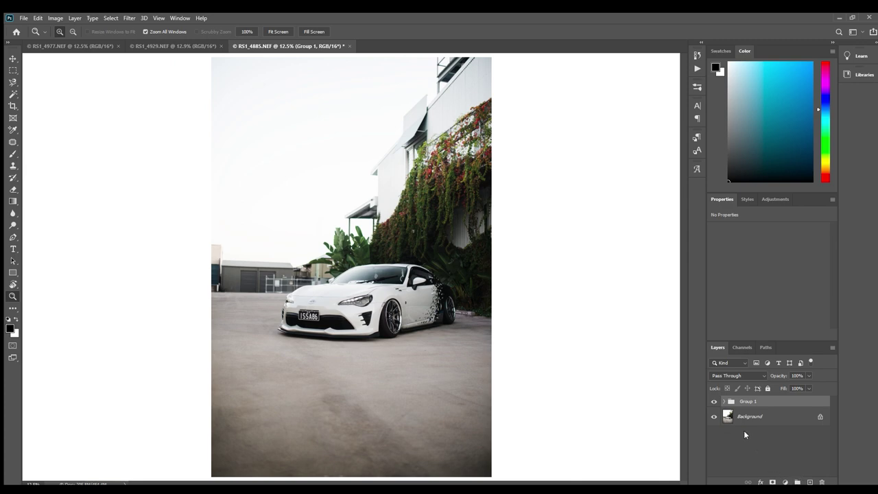
pyautogui.keyDown('alt'); pyautogui.click(593, 340); pyautogui.keyUp('alt')
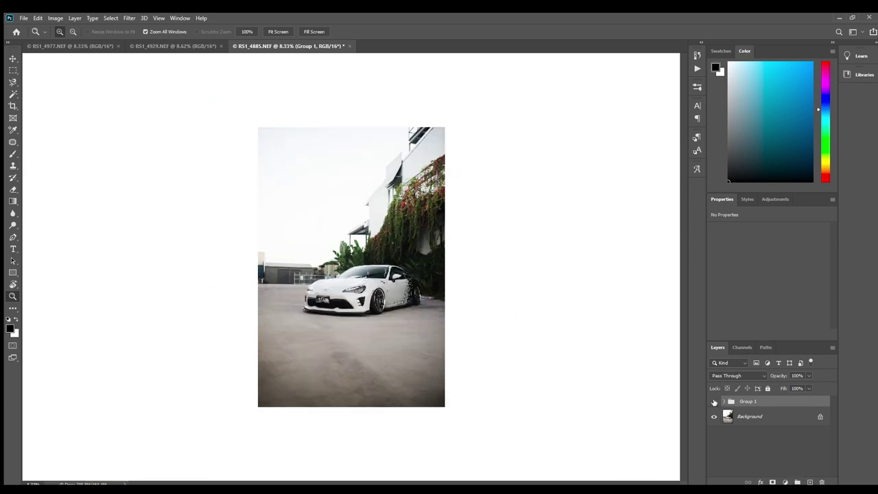
pyautogui.click(714, 402)
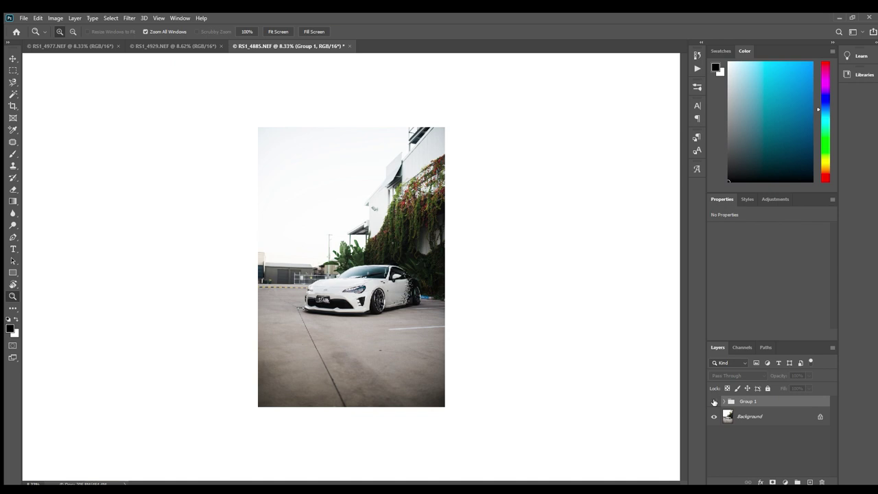
# Toggle the visibility of Group 1 to compare the retouched photo with the original, ending with the group shown.
pyautogui.click(714, 402)
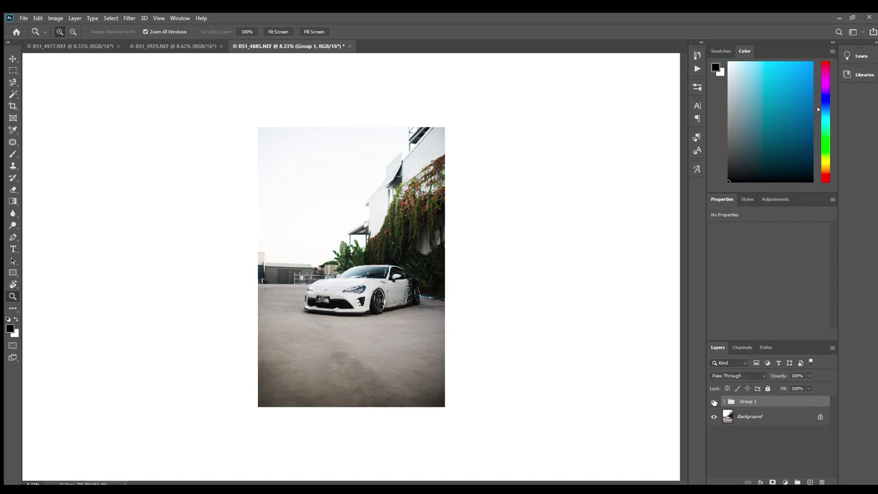
pyautogui.click(714, 402)
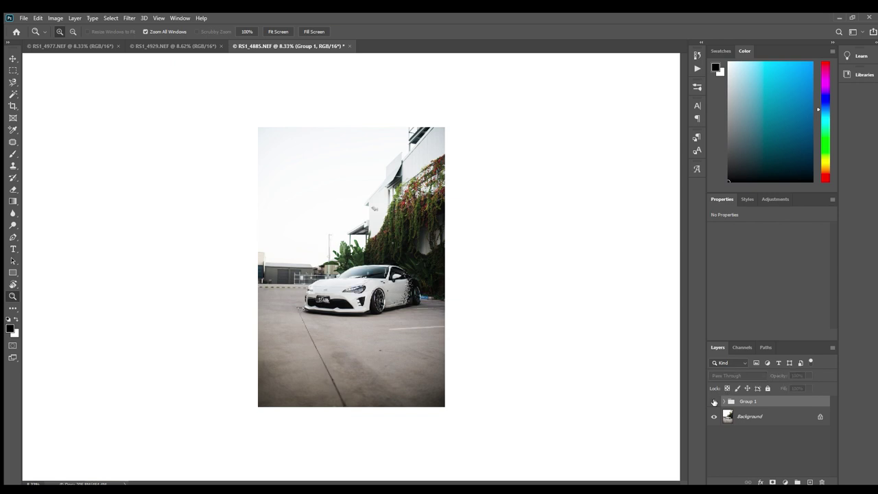
pyautogui.click(714, 402)
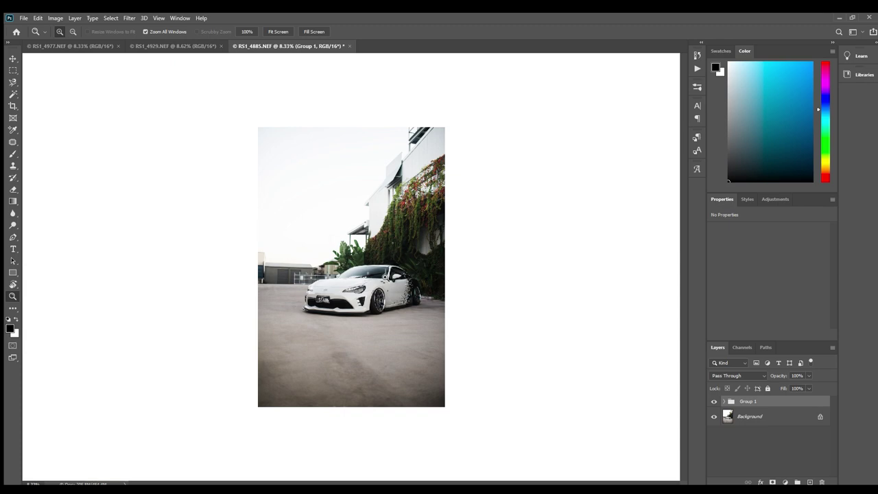
# Inspect the side graphics, rear wheel and headlight area close up for remaining flaws in the retouched photo.
pyautogui.click(385, 275)
pyautogui.click(386, 275)
pyautogui.click(521, 306)
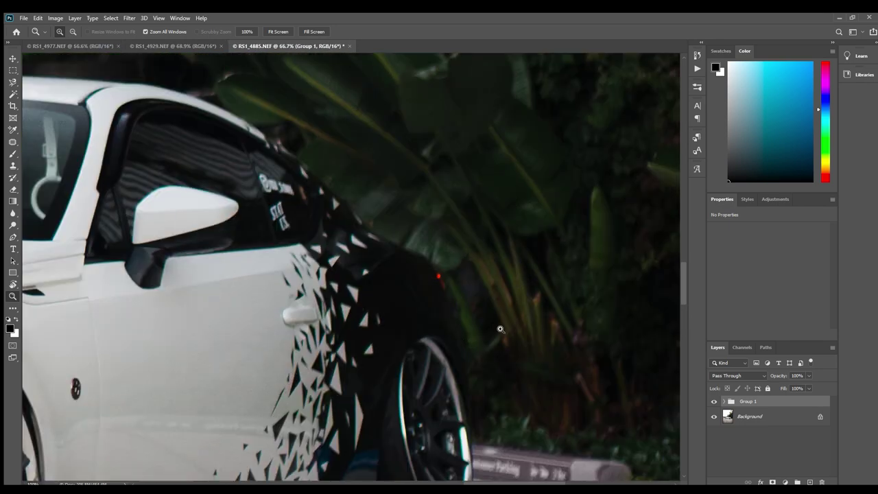
pyautogui.keyDown('alt'); pyautogui.click(440, 371); pyautogui.keyUp('alt')
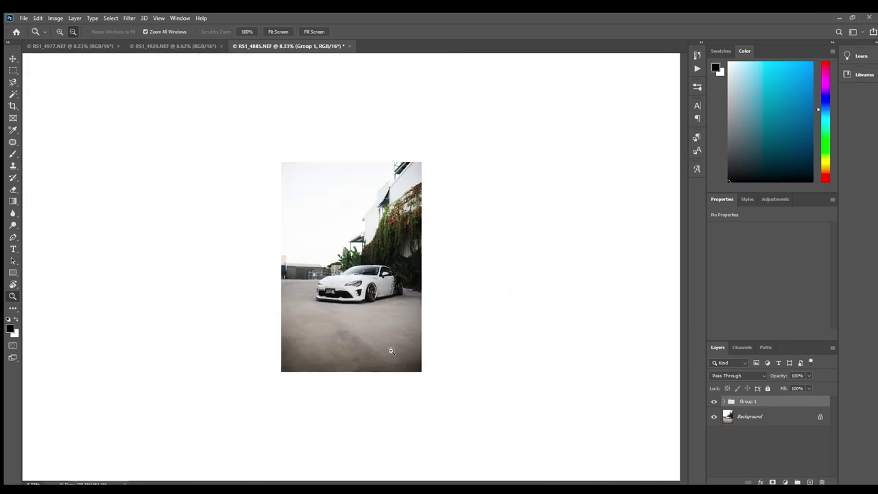
pyautogui.click(391, 351)
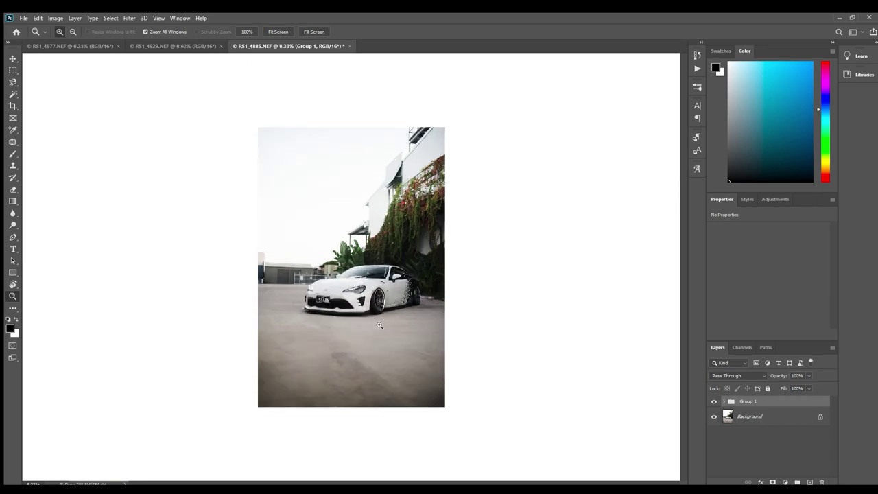
pyautogui.click(422, 300)
pyautogui.click(424, 282)
pyautogui.click(374, 277)
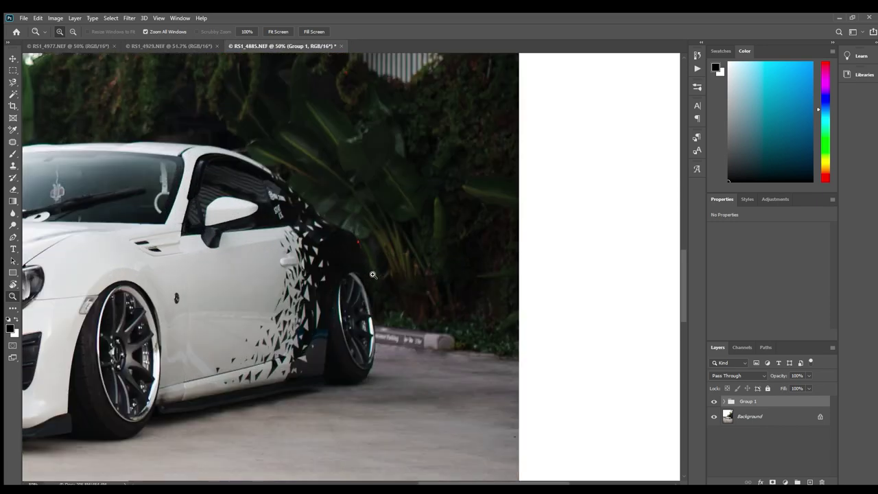
pyautogui.click(379, 272)
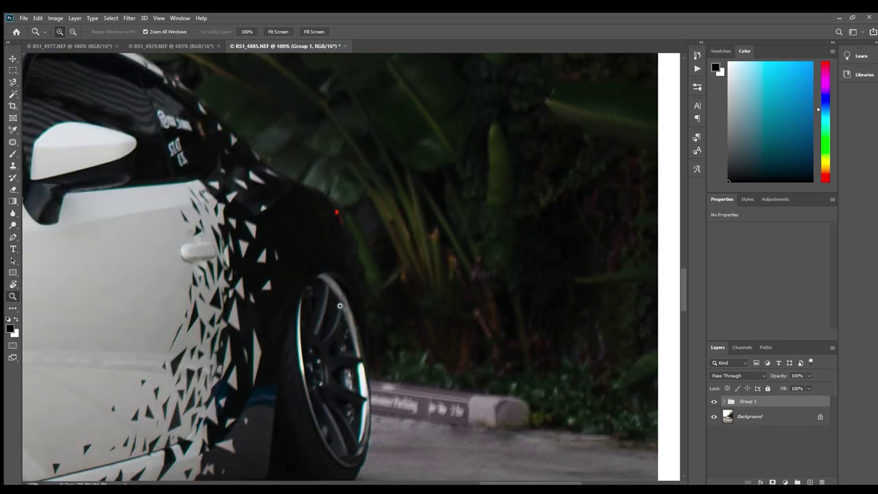
pyautogui.moveTo(158, 316); pyautogui.dragTo(416, 265)
pyautogui.moveTo(223, 303); pyautogui.dragTo(515, 272)
pyautogui.moveTo(283, 308); pyautogui.dragTo(450, 325)
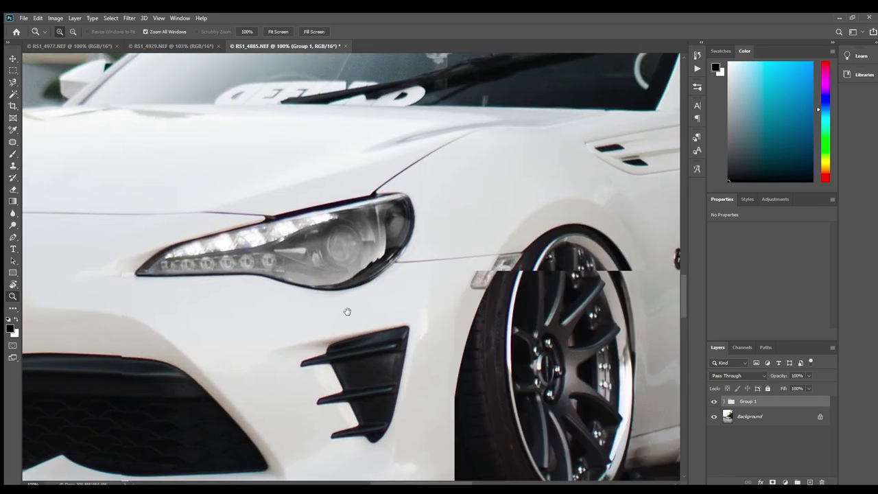
pyautogui.hscroll(15, 488, 231)
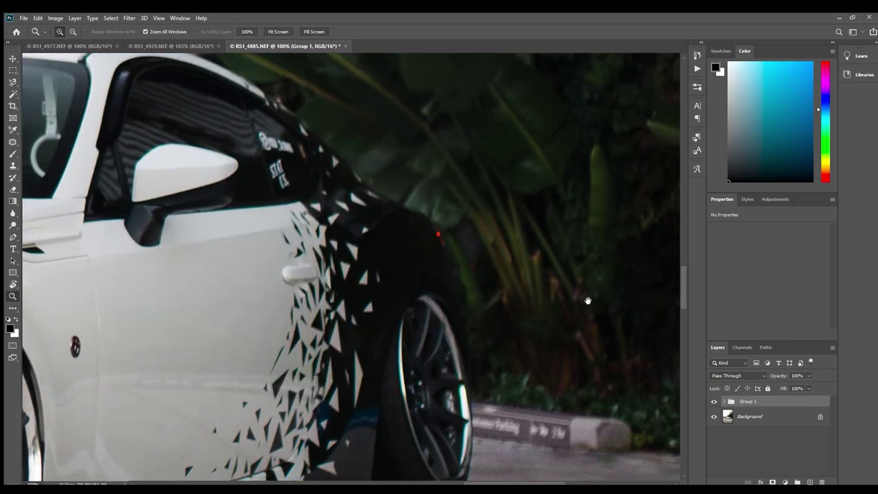
# Check the car's front, front wheel and door area at several magnifications for leftover distractions.
pyautogui.keyDown('alt'); pyautogui.click(300, 305); pyautogui.keyUp('alt')
pyautogui.keyDown('alt'); pyautogui.click(299, 305); pyautogui.keyUp('alt')
pyautogui.keyDown('alt'); pyautogui.click(300, 306); pyautogui.keyUp('alt')
pyautogui.keyDown('alt'); pyautogui.click(299, 305); pyautogui.keyUp('alt')
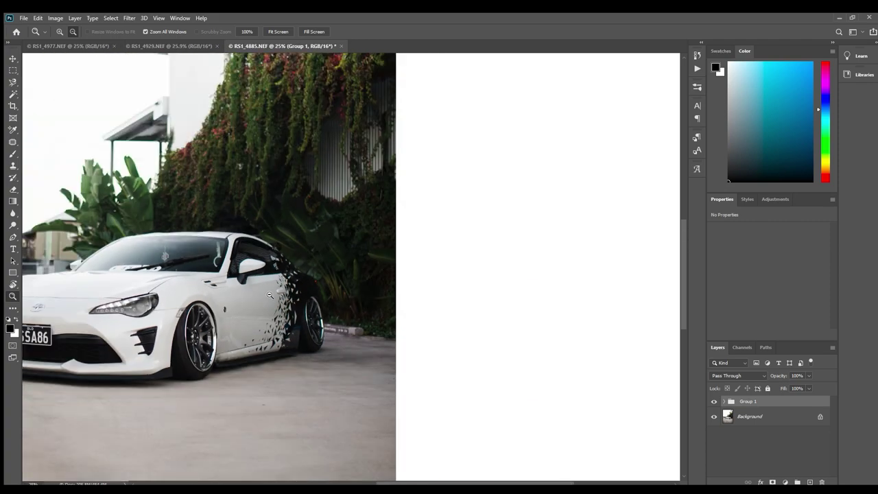
pyautogui.keyDown('alt'); pyautogui.click(299, 305); pyautogui.keyUp('alt')
pyautogui.keyDown('alt'); pyautogui.click(300, 305); pyautogui.keyUp('alt')
pyautogui.click(351, 304)
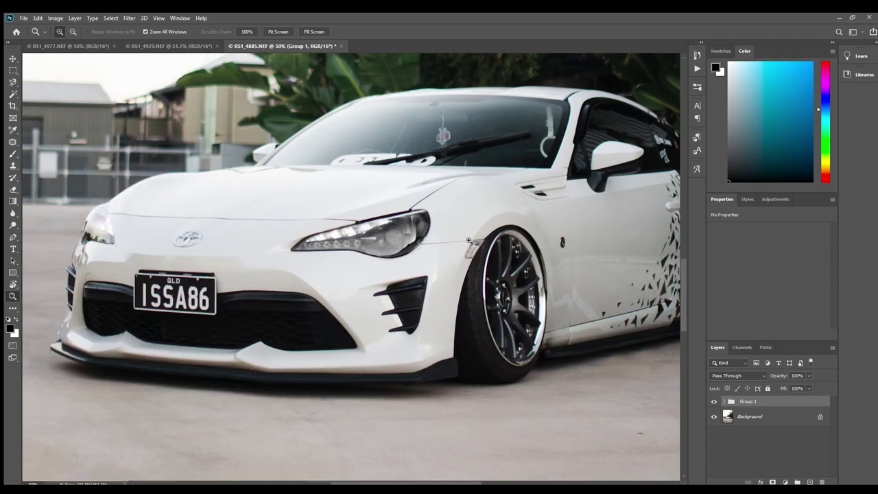
pyautogui.moveTo(469, 240); pyautogui.dragTo(105, 315)
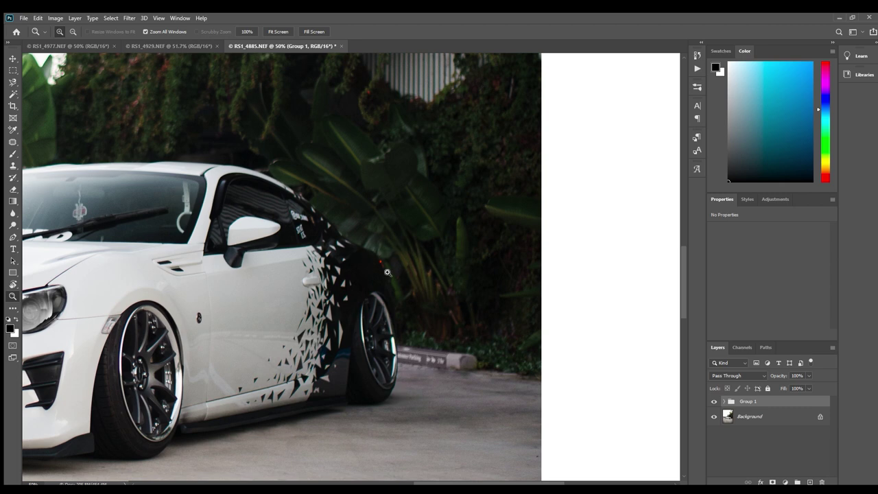
pyautogui.moveTo(197, 319); pyautogui.dragTo(374, 314)
pyautogui.click(378, 313)
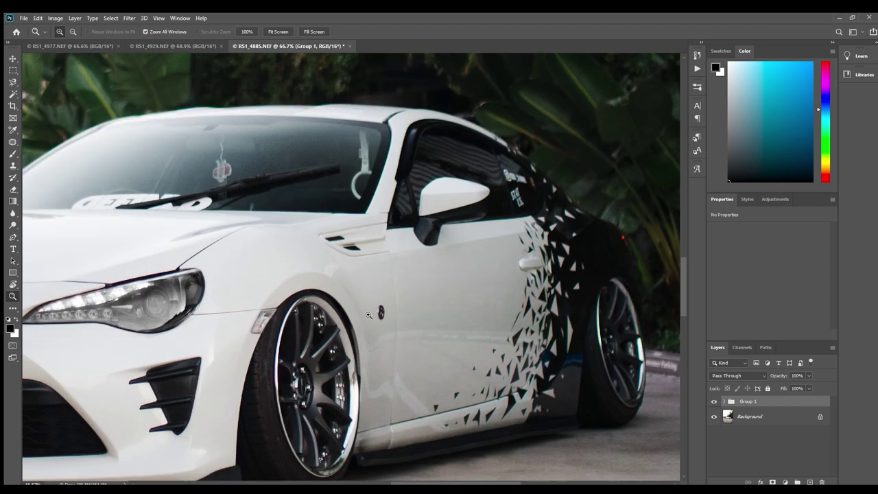
pyautogui.click(378, 311)
pyautogui.click(410, 306)
# Examine the windscreen, bonnet and far mirror at 200% for spots that still need patching.
pyautogui.moveTo(356, 225); pyautogui.dragTo(385, 384)
pyautogui.moveTo(377, 237); pyautogui.dragTo(386, 480)
pyautogui.moveTo(336, 236); pyautogui.dragTo(652, 273)
pyautogui.moveTo(296, 304); pyautogui.dragTo(533, 269)
pyautogui.moveTo(267, 317); pyautogui.dragTo(480, 288)
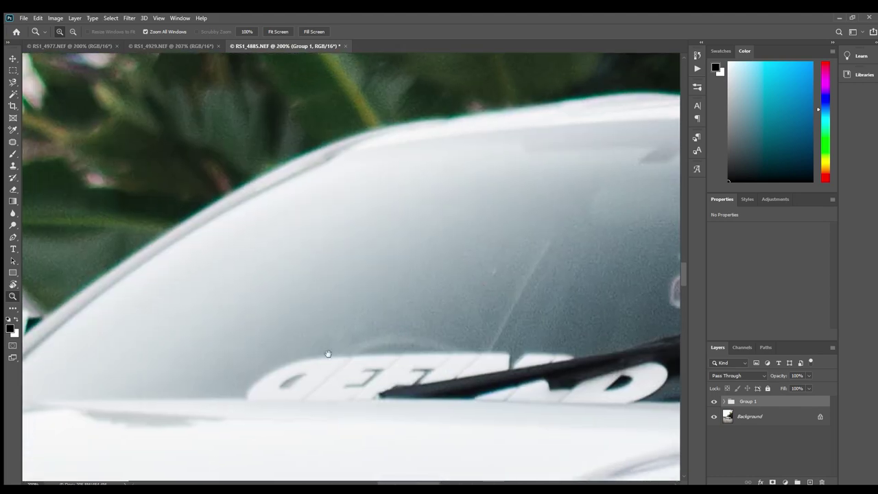
pyautogui.moveTo(254, 382); pyautogui.dragTo(524, 311)
pyautogui.scroll(-5, 524, 312)
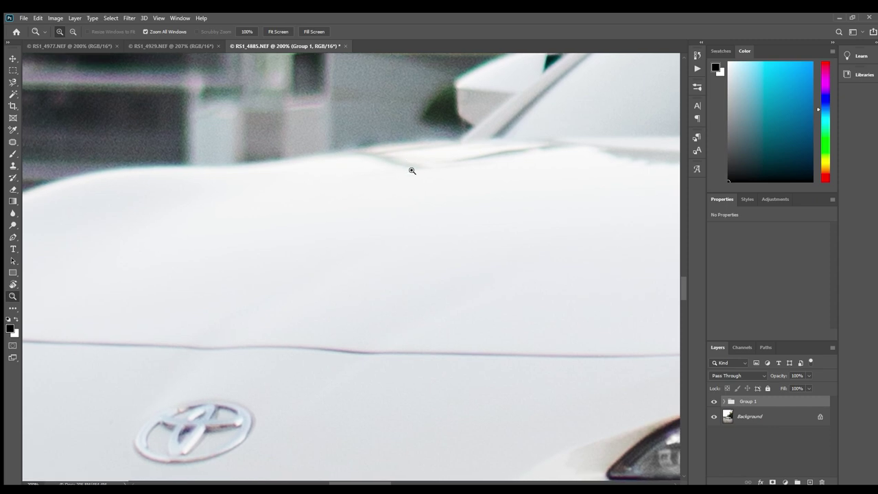
pyautogui.moveTo(480, 232); pyautogui.dragTo(399, 317)
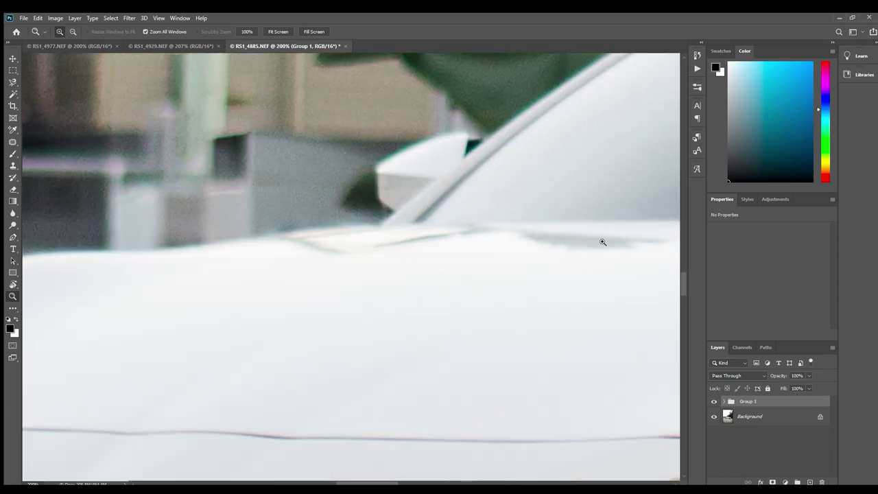
pyautogui.click(7, 140)
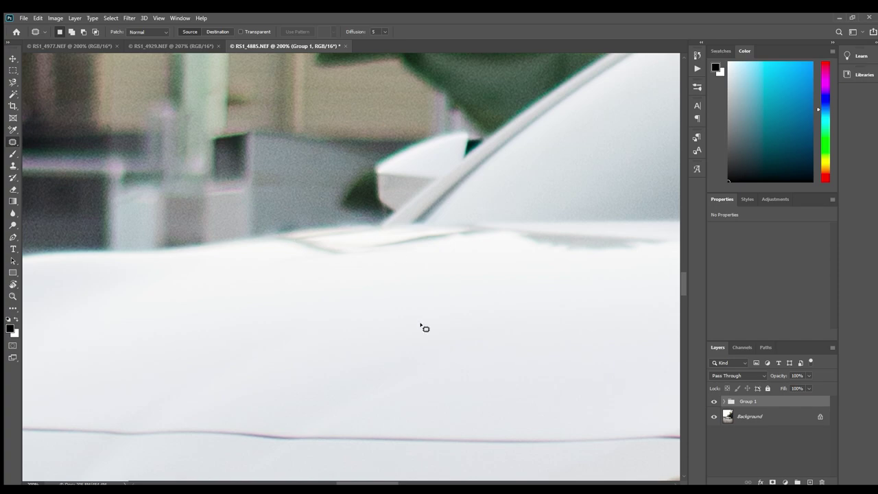
pyautogui.moveTo(524, 296); pyautogui.dragTo(367, 286)
pyautogui.press('z')
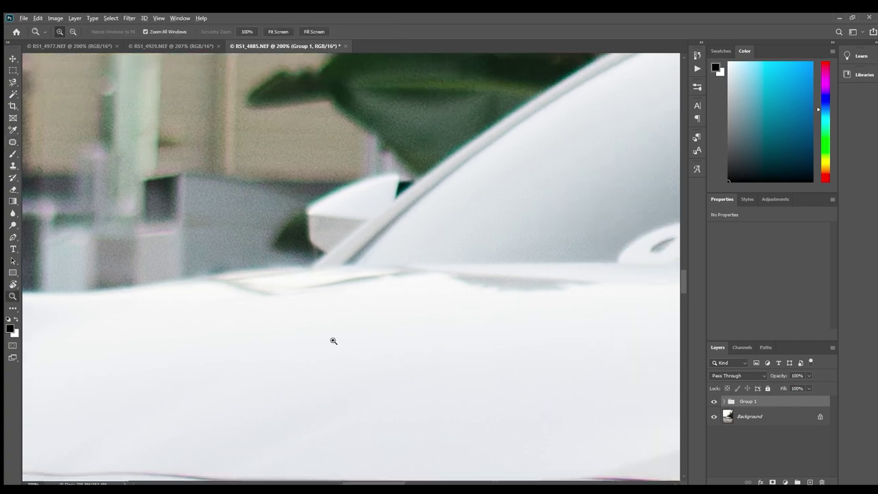
# Review the whole retouched photo at reduced magnification.
pyautogui.keyDown('alt'); pyautogui.click(329, 339); pyautogui.keyUp('alt')
pyautogui.keyDown('alt'); pyautogui.click(329, 339); pyautogui.keyUp('alt')
pyautogui.keyDown('alt'); pyautogui.click(330, 339); pyautogui.keyUp('alt')
pyautogui.keyDown('alt'); pyautogui.click(329, 339); pyautogui.keyUp('alt')
pyautogui.keyDown('alt'); pyautogui.click(337, 343); pyautogui.keyUp('alt')
pyautogui.keyDown('alt'); pyautogui.click(343, 350); pyautogui.keyUp('alt')
pyautogui.keyDown('alt'); pyautogui.click(363, 367); pyautogui.keyUp('alt')
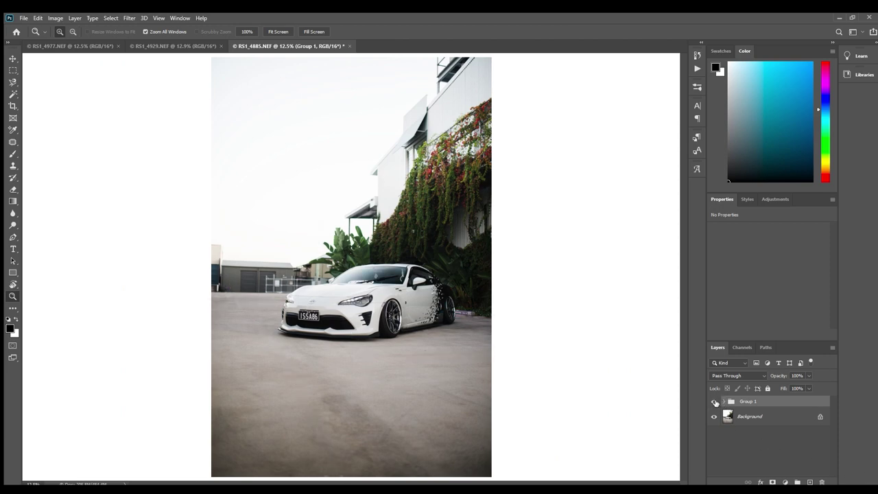
# Examine the reflections on the white door panel behind the front wheel at up to 300%.
pyautogui.click(337, 298)
pyautogui.click(337, 298)
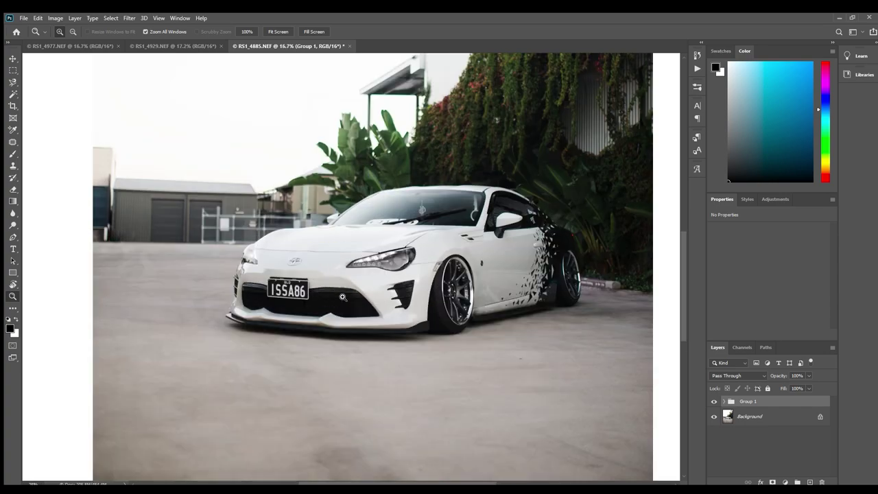
pyautogui.click(337, 298)
pyautogui.click(336, 299)
pyautogui.click(336, 298)
pyautogui.moveTo(575, 350); pyautogui.dragTo(406, 363)
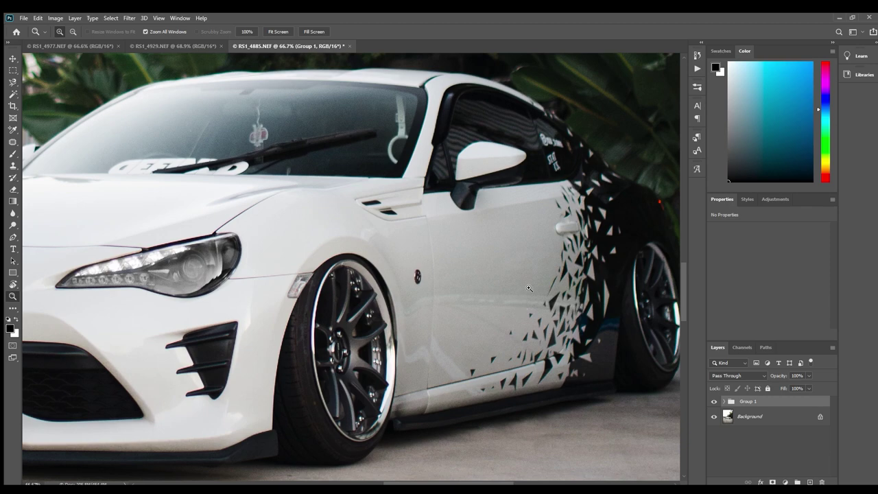
pyautogui.click(484, 303)
pyautogui.click(484, 301)
pyautogui.click(484, 302)
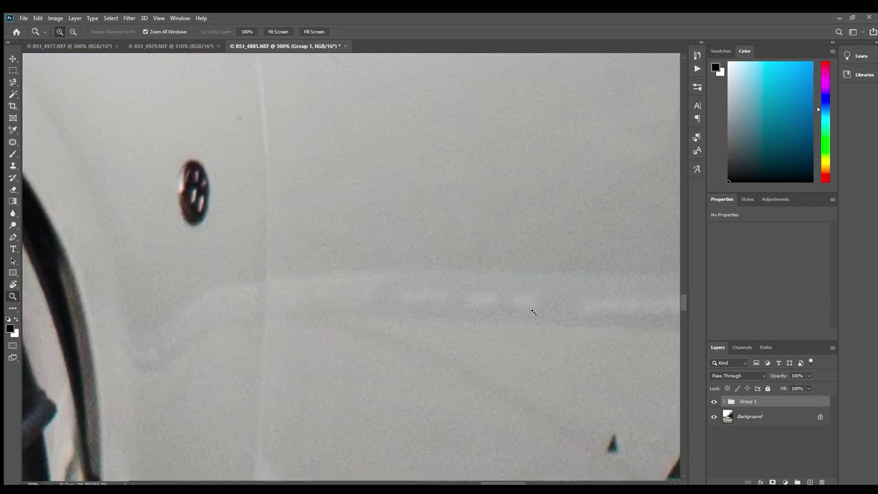
# Judge how noticeable the door reflections are in the context of the whole photo.
pyautogui.keyDown('alt'); pyautogui.click(490, 320); pyautogui.keyUp('alt')
pyautogui.keyDown('alt'); pyautogui.click(489, 320); pyautogui.keyUp('alt')
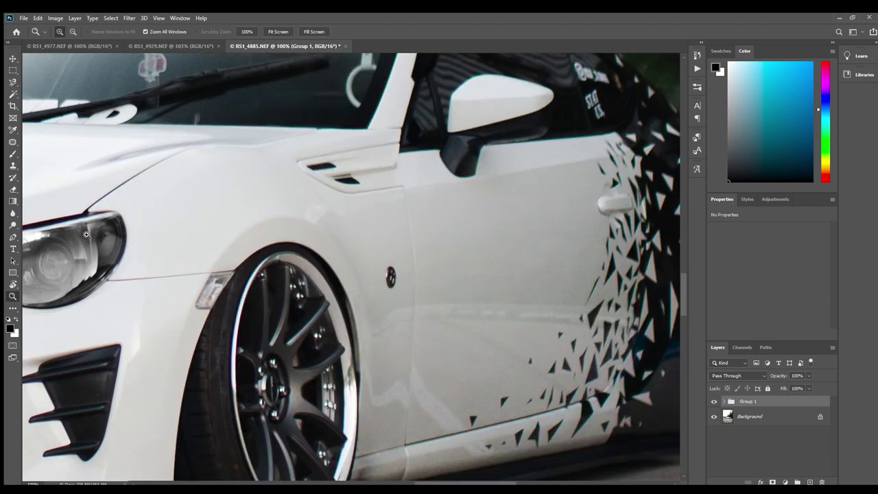
pyautogui.keyDown('alt'); pyautogui.click(424, 314); pyautogui.keyUp('alt')
pyautogui.keyDown('alt'); pyautogui.click(424, 314); pyautogui.keyUp('alt')
pyautogui.keyDown('alt'); pyautogui.click(424, 314); pyautogui.keyUp('alt')
pyautogui.keyDown('alt'); pyautogui.click(423, 314); pyautogui.keyUp('alt')
pyautogui.keyDown('alt'); pyautogui.click(413, 341); pyautogui.keyUp('alt')
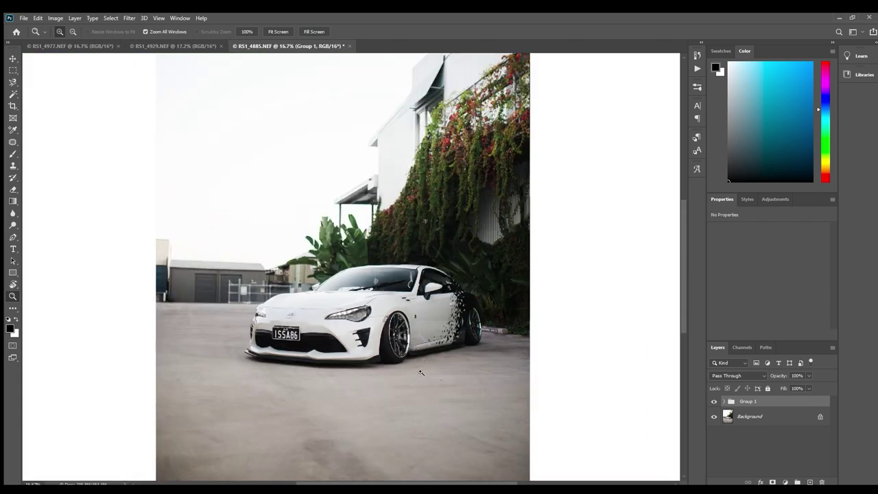
pyautogui.keyDown('alt'); pyautogui.click(416, 365); pyautogui.keyUp('alt')
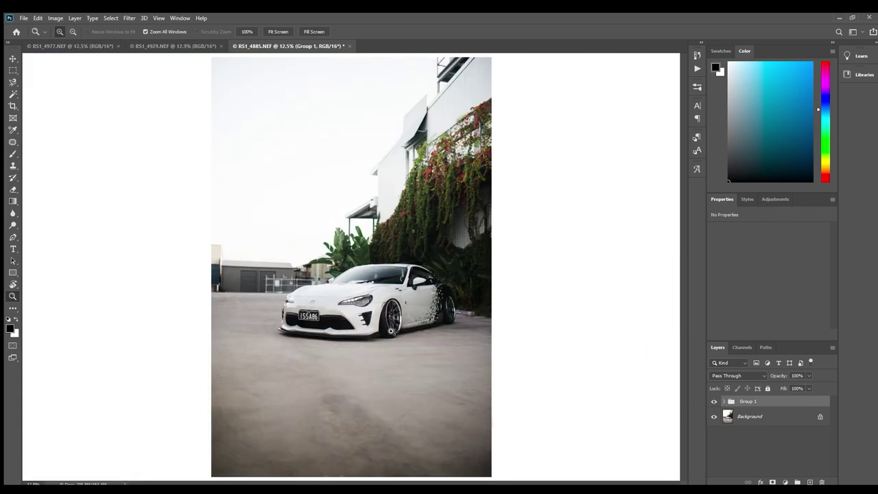
# Inspect the door, side skirt and panel gap between the two wheels for reflections worth removing.
pyautogui.click(446, 312)
pyautogui.click(414, 306)
pyautogui.click(191, 195)
pyautogui.click(190, 194)
pyautogui.click(190, 194)
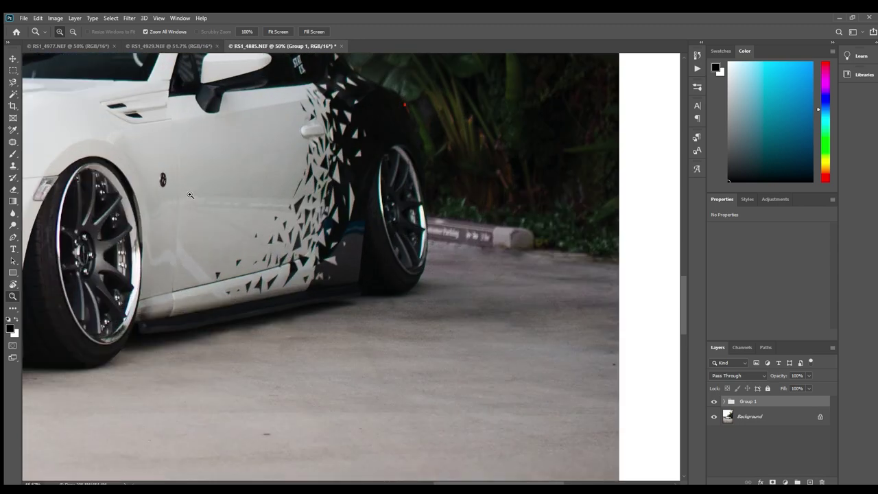
pyautogui.click(190, 195)
pyautogui.click(190, 195)
pyautogui.keyDown('alt'); pyautogui.click(188, 215); pyautogui.keyUp('alt')
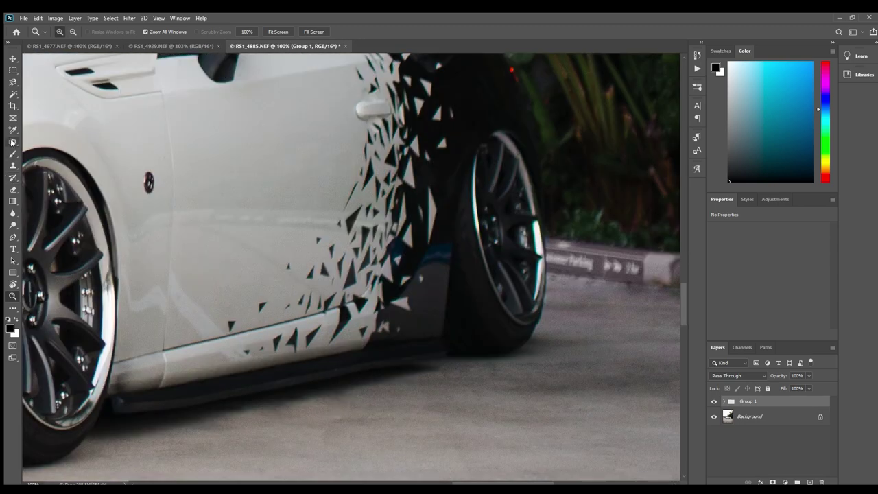
pyautogui.click(11, 142)
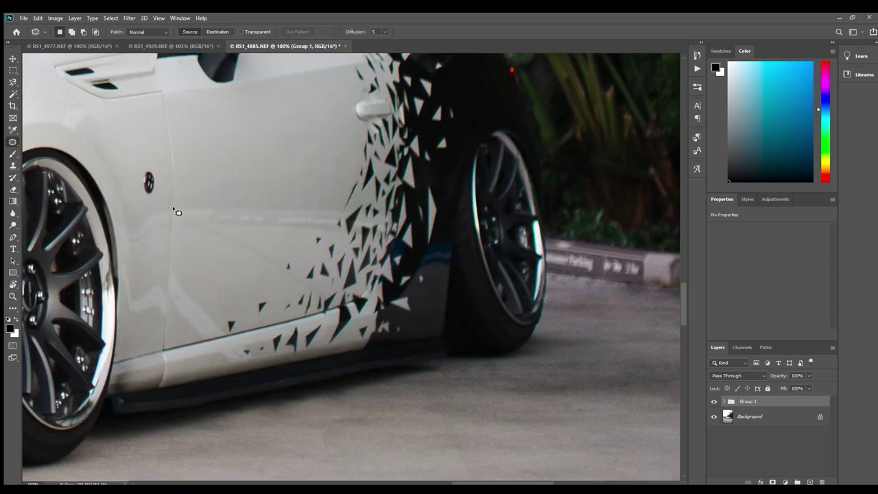
pyautogui.press('z')
pyautogui.click(185, 226)
pyautogui.click(194, 236)
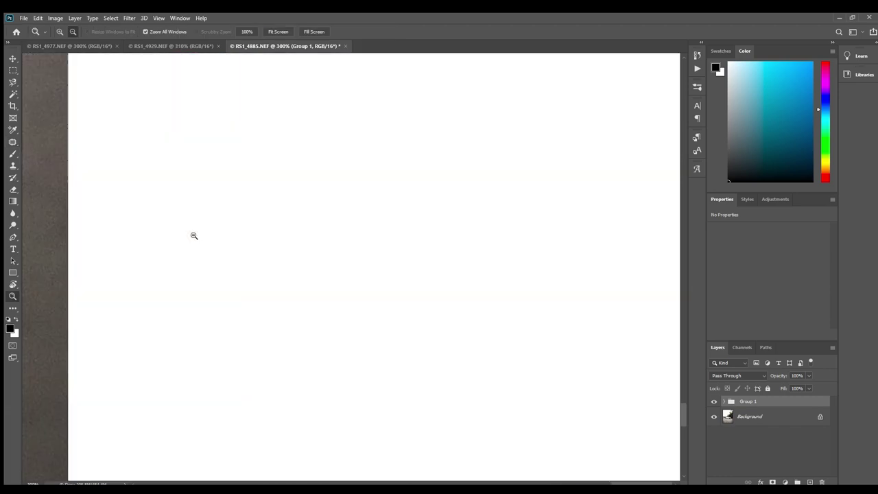
pyautogui.keyDown('alt'); pyautogui.click(194, 236); pyautogui.keyUp('alt')
pyautogui.keyDown('alt'); pyautogui.click(218, 253); pyautogui.keyUp('alt')
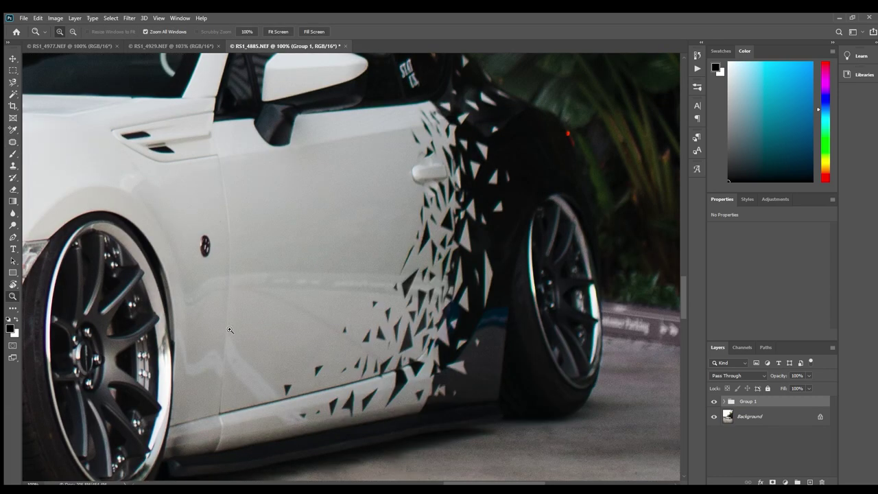
# Outline the horizontal reflection across the door and its diagonal branch with the Patch tool, stopping short of the black triangles.
pyautogui.click(228, 281)
pyautogui.click(228, 282)
pyautogui.keyDown('alt'); pyautogui.click(235, 286); pyautogui.keyUp('alt')
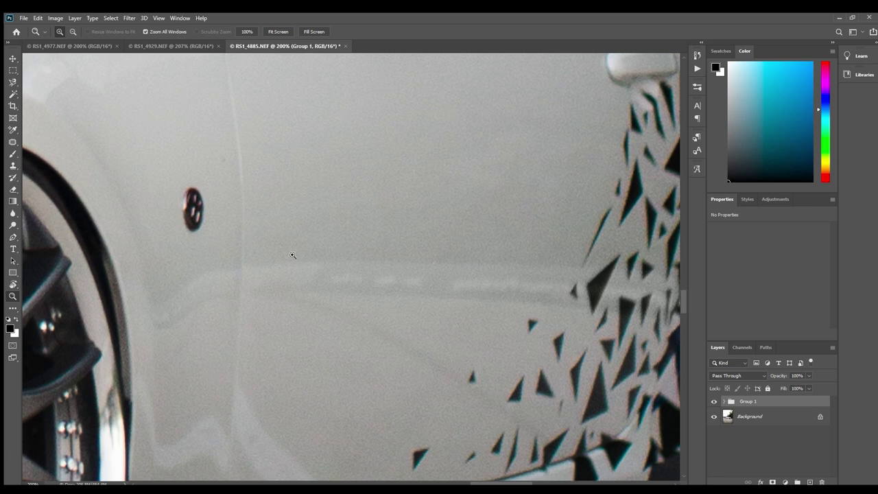
pyautogui.click(7, 141)
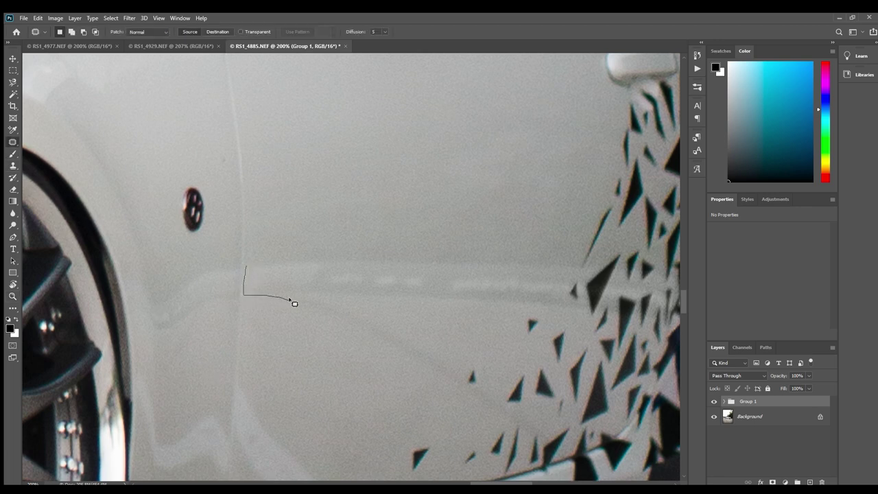
pyautogui.moveTo(294, 303)
pyautogui.mouseDown()
pyautogui.moveTo(438, 375)
pyautogui.moveTo(443, 355)
pyautogui.moveTo(302, 291)
pyautogui.moveTo(510, 313)
pyautogui.mouseUp()
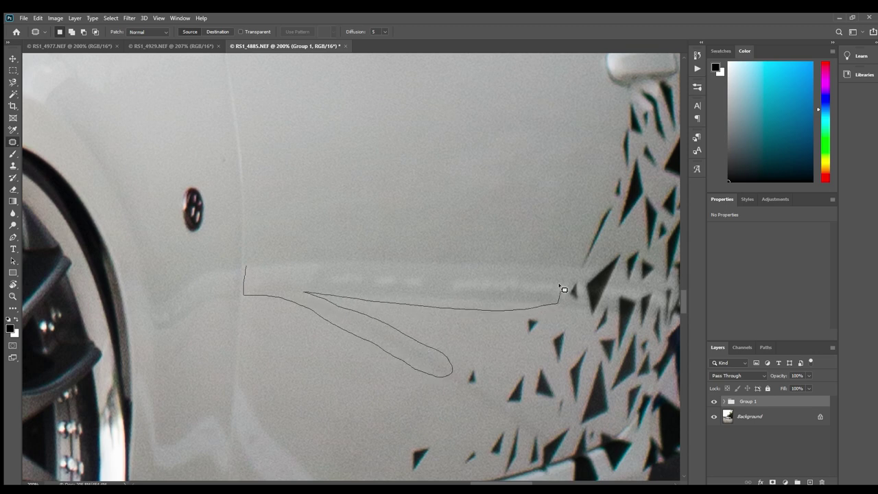
pyautogui.moveTo(563, 289)
pyautogui.mouseDown()
pyautogui.moveTo(454, 253)
pyautogui.moveTo(248, 259)
pyautogui.mouseUp()
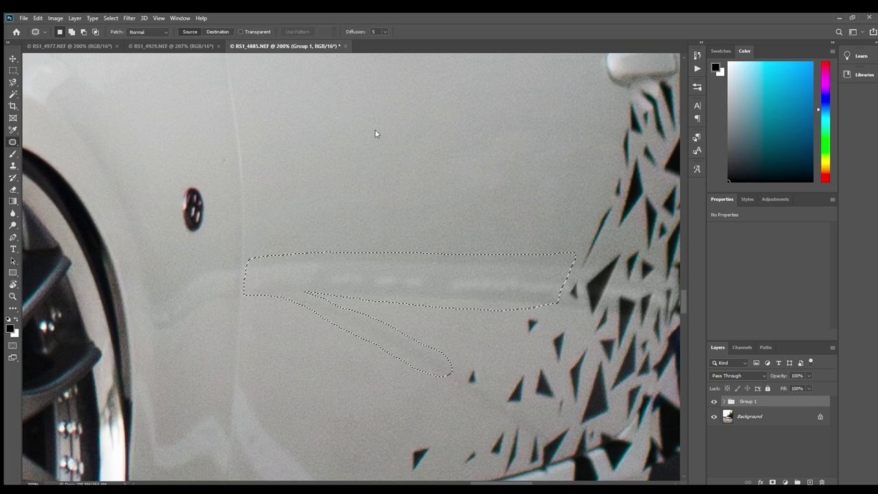
# Patch the outlined reflection on the Background copy layer inside Group 1 with clean door paint from above, and clear the selection.
pyautogui.click(762, 417)
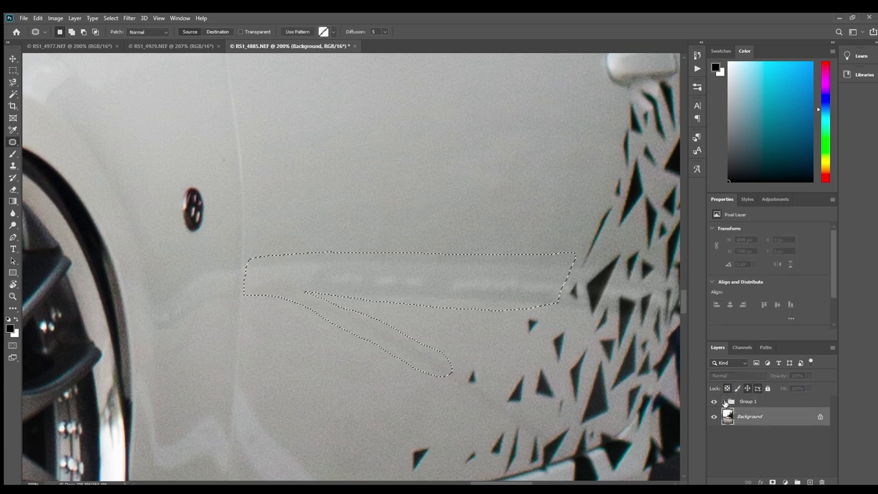
pyautogui.click(725, 403)
pyautogui.click(762, 453)
pyautogui.moveTo(446, 274); pyautogui.dragTo(446, 169)
pyautogui.hotkey('ctrl', 'd')
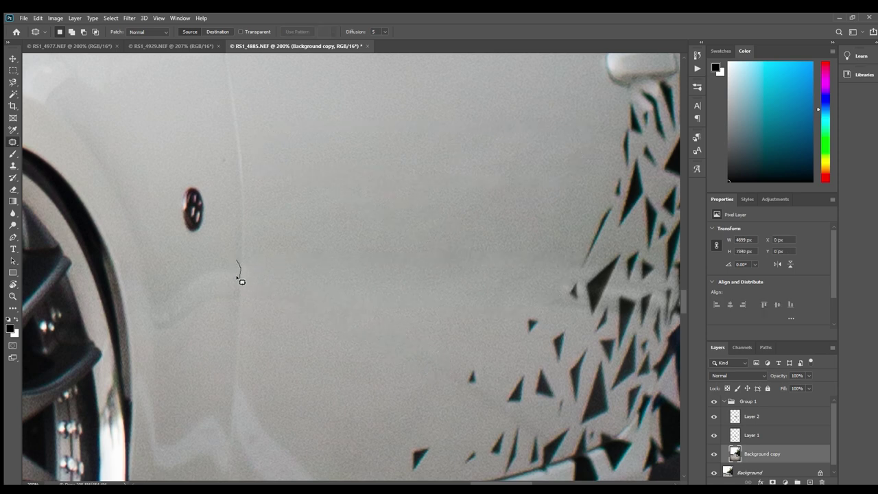
# Patch the remaining reflection on the fender between the wheel arch and panel gap, plus the faint streak beside the lower triangles.
pyautogui.moveTo(205, 304)
pyautogui.mouseDown()
pyautogui.moveTo(151, 328)
pyautogui.moveTo(144, 322)
pyautogui.moveTo(149, 299)
pyautogui.moveTo(196, 254)
pyautogui.mouseUp()
pyautogui.hotkey('ctrl', 'd')
pyautogui.moveTo(168, 346)
pyautogui.mouseDown()
pyautogui.moveTo(173, 360)
pyautogui.moveTo(170, 351)
pyautogui.mouseUp()
pyautogui.moveTo(181, 348); pyautogui.dragTo(196, 370)
pyautogui.hotkey('ctrl', 'd')
pyautogui.moveTo(474, 389); pyautogui.dragTo(425, 402)
pyautogui.hotkey('ctrl', 'd')
# Compare the whole photo with and without the Background copy layer's retouching.
pyautogui.moveTo(483, 248); pyautogui.dragTo(409, 266)
pyautogui.press('z')
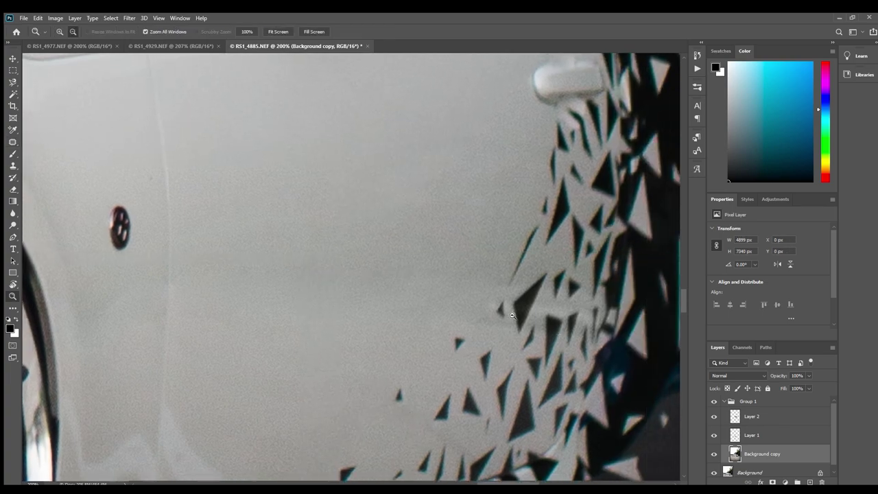
pyautogui.keyDown('alt'); pyautogui.click(505, 325); pyautogui.keyUp('alt')
pyautogui.keyDown('alt'); pyautogui.click(506, 328); pyautogui.keyUp('alt')
pyautogui.keyDown('alt'); pyautogui.click(506, 350); pyautogui.keyUp('alt')
pyautogui.keyDown('alt'); pyautogui.click(506, 363); pyautogui.keyUp('alt')
pyautogui.keyDown('alt'); pyautogui.click(506, 370); pyautogui.keyUp('alt')
pyautogui.keyDown('alt'); pyautogui.click(504, 369); pyautogui.keyUp('alt')
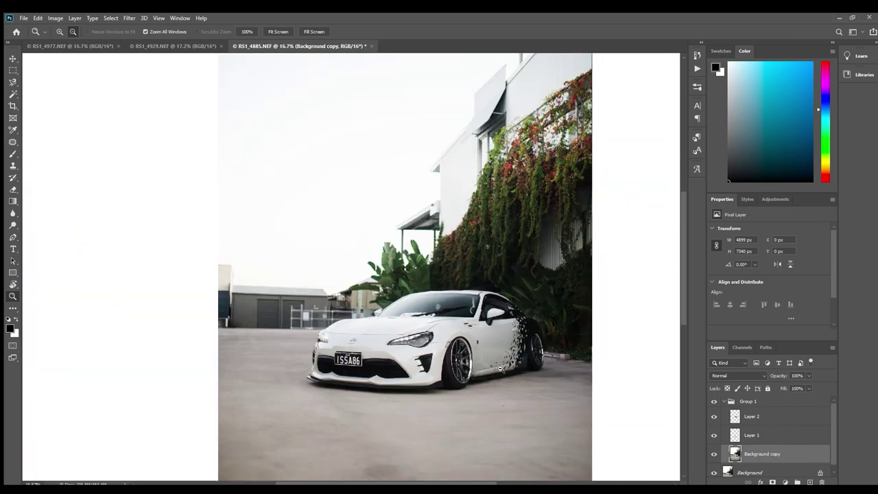
pyautogui.keyDown('alt'); pyautogui.click(504, 369); pyautogui.keyUp('alt')
pyautogui.click(714, 454)
pyautogui.click(714, 454)
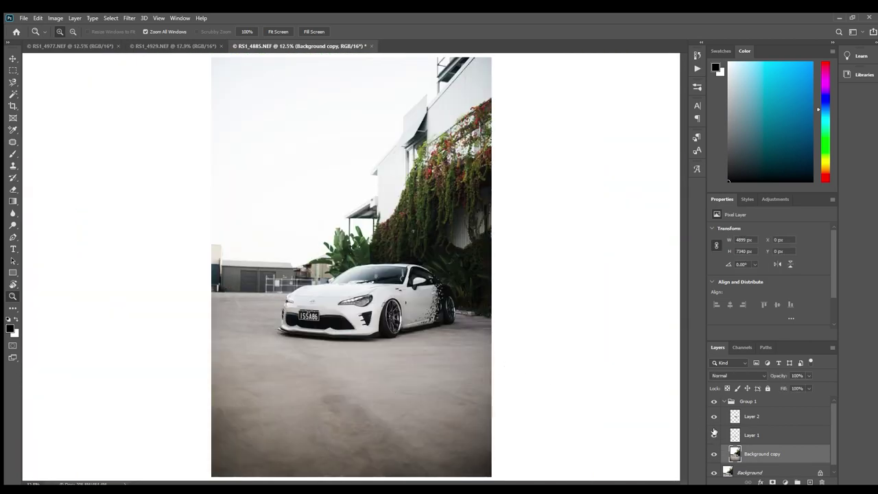
# Patch the zigzag reflection on the lower panel between the front wheel and the door gap with clean paint from above.
pyautogui.click(414, 319)
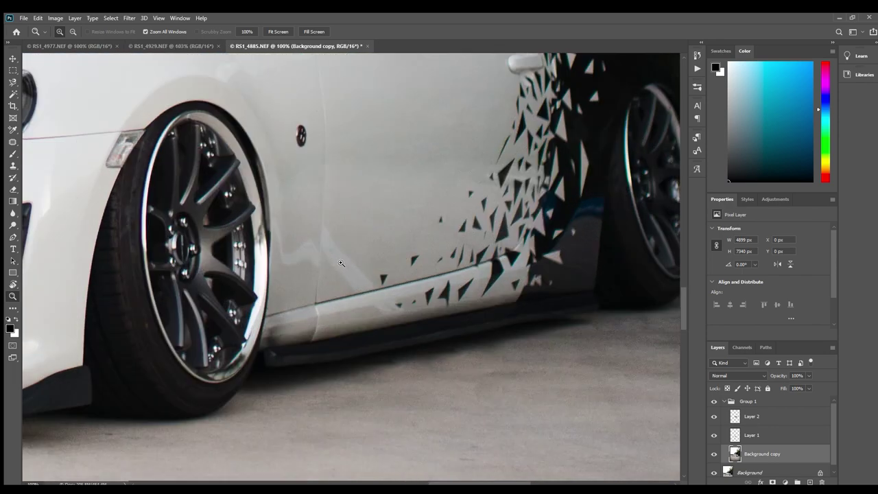
pyautogui.click(341, 262)
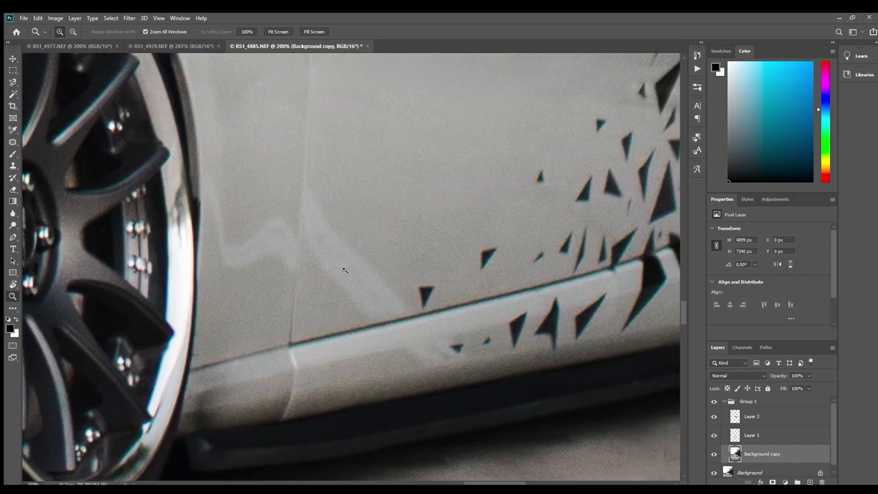
pyautogui.click(10, 141)
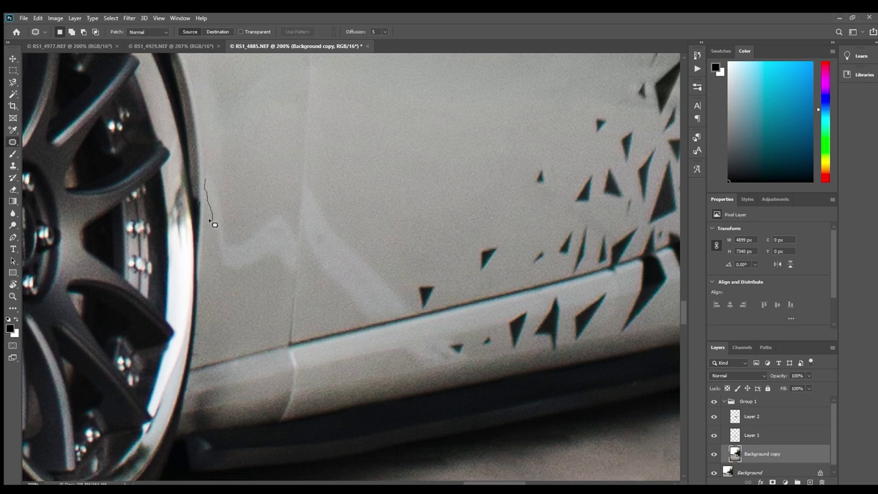
pyautogui.moveTo(233, 276); pyautogui.dragTo(271, 259)
pyautogui.moveTo(229, 231); pyautogui.dragTo(206, 180)
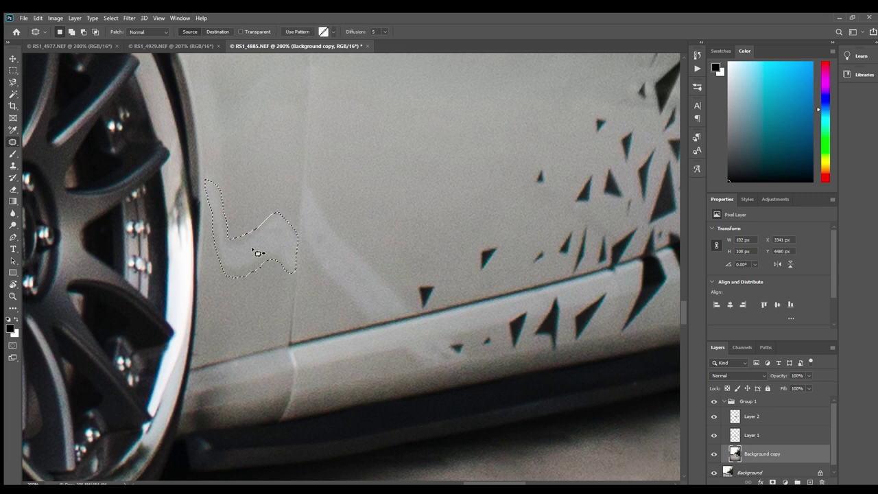
pyautogui.moveTo(255, 251); pyautogui.dragTo(249, 142)
pyautogui.hotkey('ctrl', 'd')
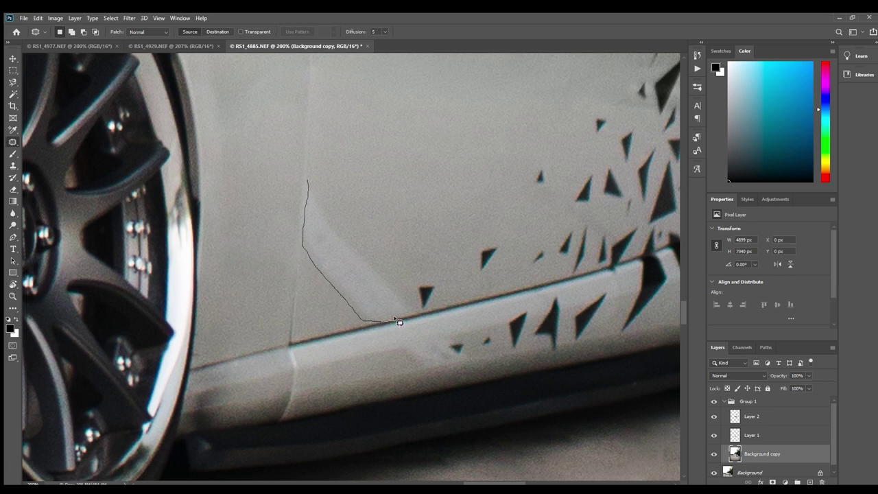
# Patch the diagonal reflection on the lower door above the side skirt and the dark smudge at its lower end.
pyautogui.moveTo(392, 283); pyautogui.dragTo(424, 211)
pyautogui.hotkey('ctrl', 'd')
pyautogui.moveTo(308, 182)
pyautogui.mouseDown()
pyautogui.moveTo(404, 290)
pyautogui.moveTo(400, 304)
pyautogui.moveTo(306, 199)
pyautogui.mouseUp()
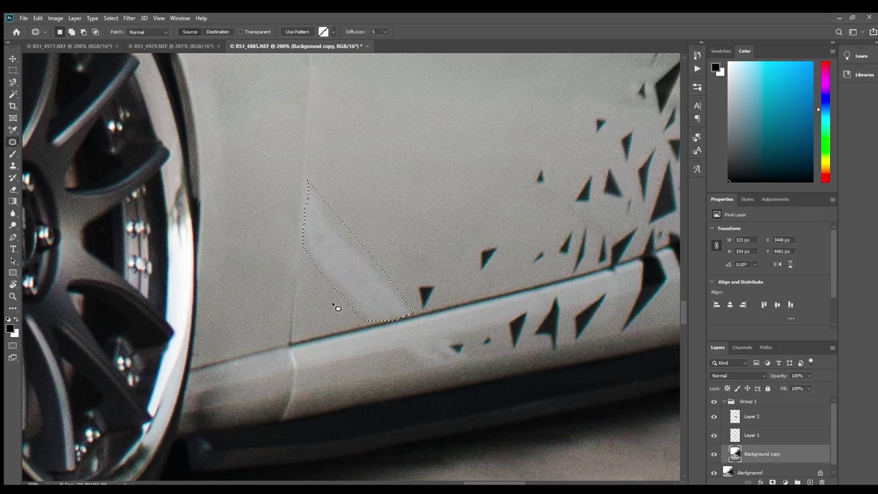
pyautogui.moveTo(386, 222)
pyautogui.mouseDown()
pyautogui.moveTo(365, 178)
pyautogui.moveTo(359, 183)
pyautogui.mouseUp()
pyautogui.hotkey('ctrl', 'd')
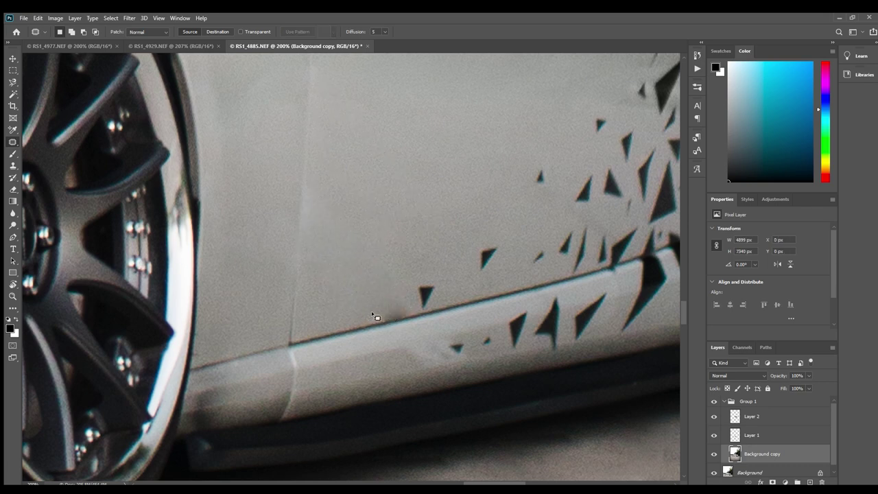
pyautogui.moveTo(395, 296)
pyautogui.mouseDown()
pyautogui.moveTo(376, 314)
pyautogui.moveTo(322, 328)
pyautogui.mouseUp()
pyautogui.hotkey('ctrl', 'd')
# Review the patched door up to the mirror and handle, and the whole photo at reduced magnification.
pyautogui.moveTo(421, 210); pyautogui.dragTo(436, 328)
pyautogui.moveTo(452, 245); pyautogui.dragTo(359, 359)
pyautogui.moveTo(529, 229); pyautogui.dragTo(386, 373)
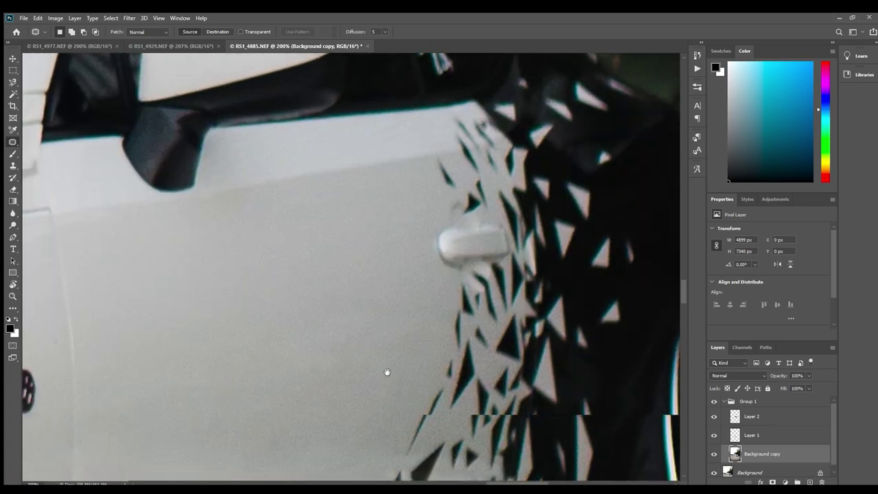
pyautogui.moveTo(304, 107); pyautogui.dragTo(323, 299)
pyautogui.press('z')
pyautogui.keyDown('alt'); pyautogui.click(323, 290); pyautogui.keyUp('alt')
pyautogui.keyDown('alt'); pyautogui.click(322, 289); pyautogui.keyUp('alt')
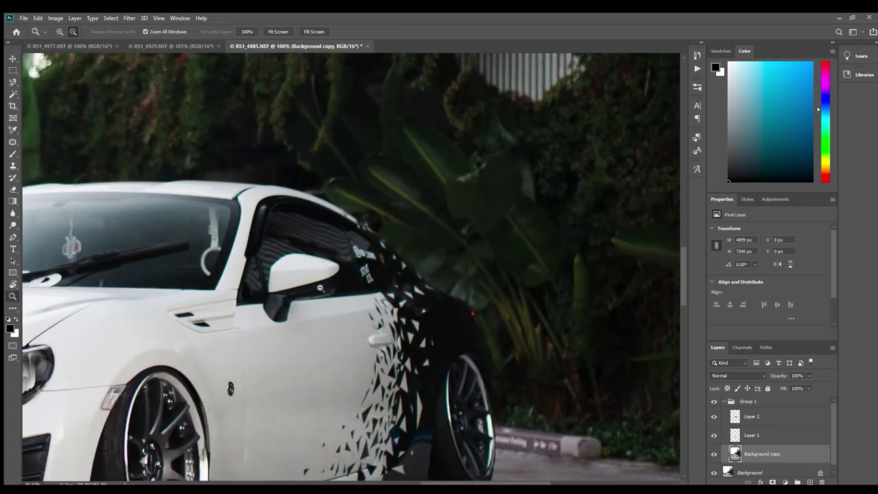
pyautogui.keyDown('alt'); pyautogui.click(321, 288); pyautogui.keyUp('alt')
pyautogui.keyDown('alt'); pyautogui.click(320, 288); pyautogui.keyUp('alt')
pyautogui.keyDown('alt'); pyautogui.click(321, 288); pyautogui.keyUp('alt')
pyautogui.scroll(-1, 319, 288)
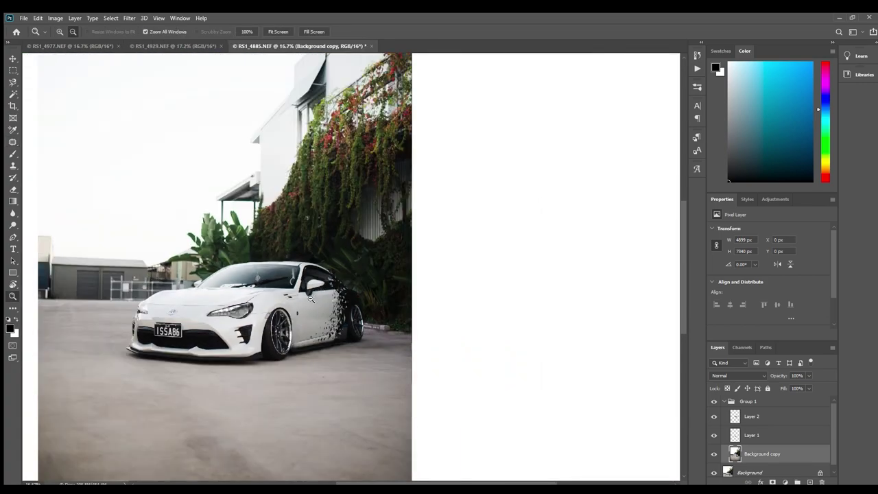
pyautogui.scroll(-3, 316, 300)
pyautogui.scroll(2, 336, 302)
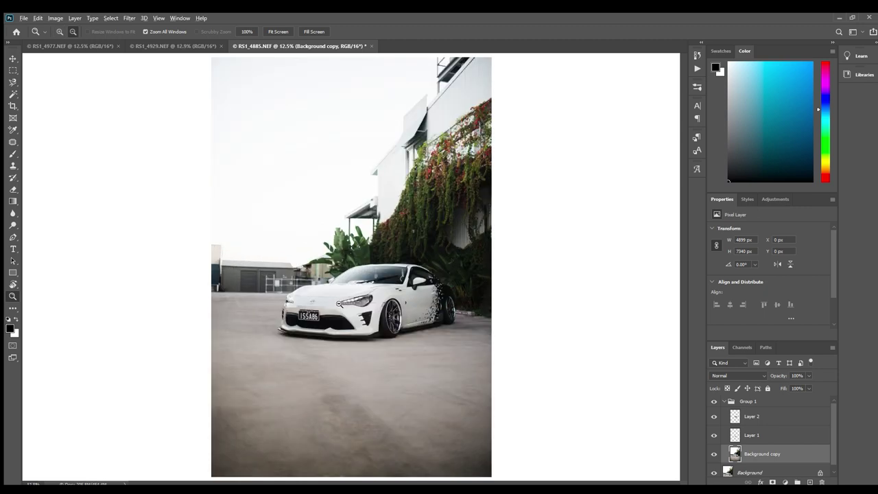
pyautogui.scroll(-1, 339, 303)
pyautogui.scroll(1, 338, 303)
# Add a Curves adjustment layer above Layer 2 and pull the RGB midtones down slightly to darken the image.
pyautogui.scroll(5, 300, 312)
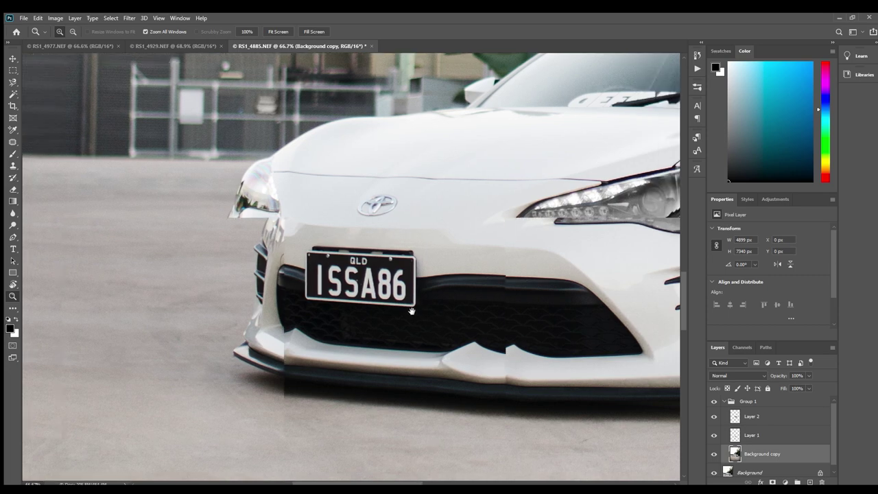
pyautogui.moveTo(411, 310); pyautogui.dragTo(371, 307)
pyautogui.click(377, 266)
pyautogui.keyDown('alt'); pyautogui.click(377, 265); pyautogui.keyUp('alt')
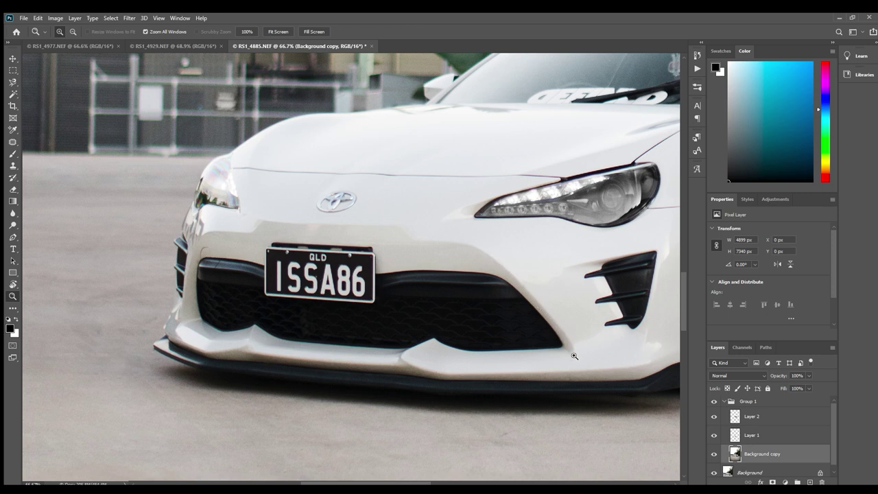
pyautogui.click(766, 416)
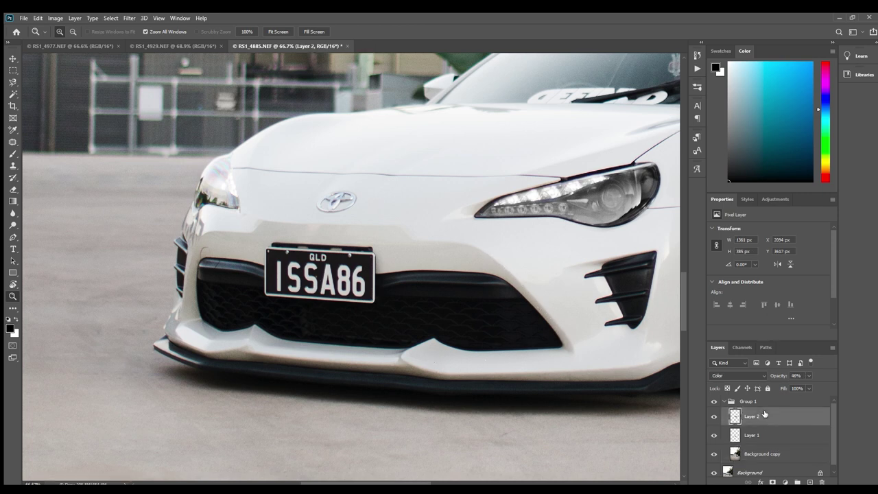
pyautogui.click(772, 199)
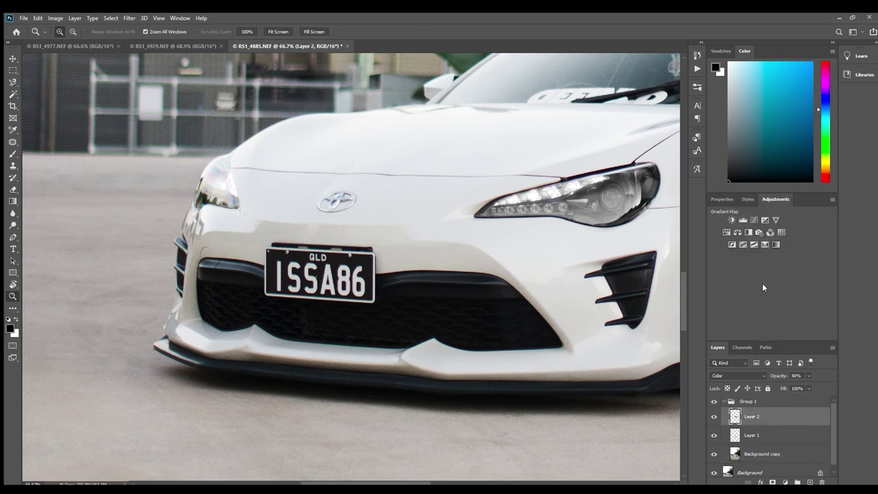
pyautogui.click(754, 219)
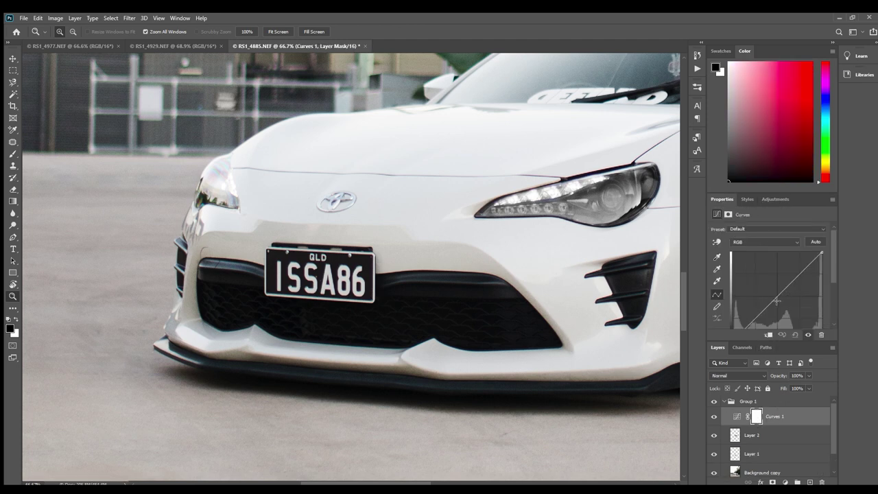
pyautogui.moveTo(776, 296); pyautogui.dragTo(779, 303)
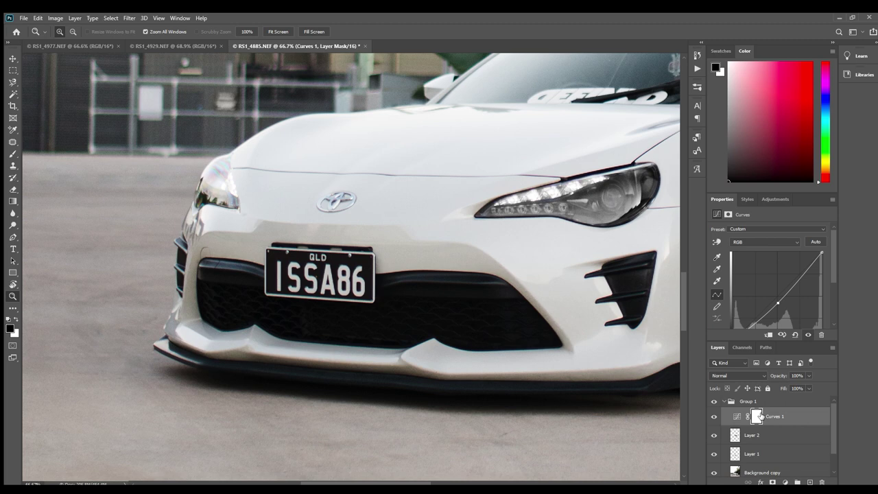
# Invert the Curves layer mask to black and paint white on it with the Brush over the black front grille.
pyautogui.hotkey('ctrl', 'i')
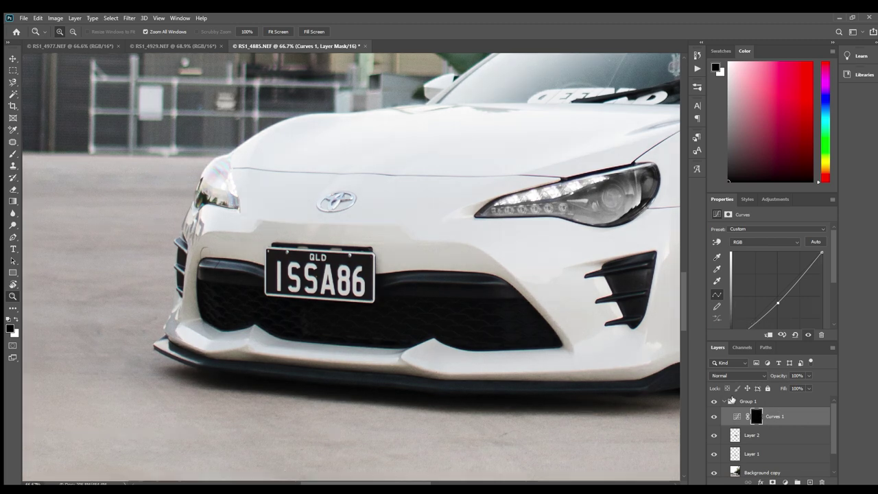
pyautogui.press('b')
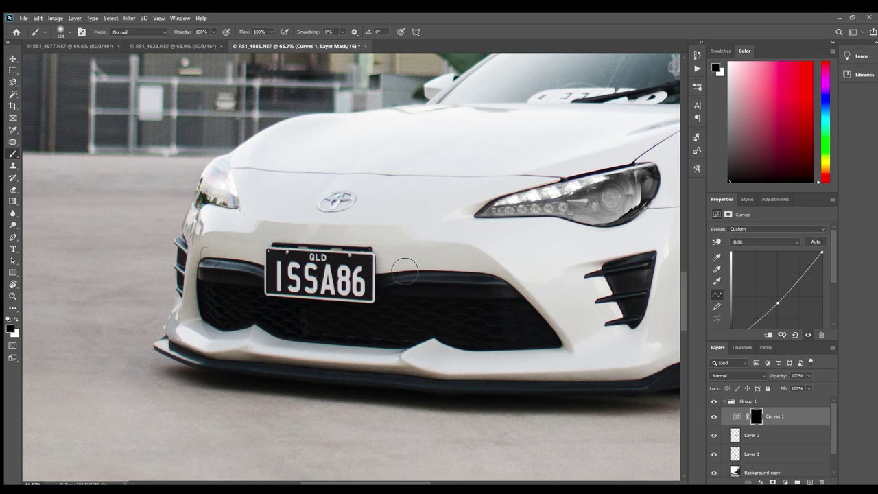
pyautogui.moveTo(469, 274); pyautogui.dragTo(466, 273)
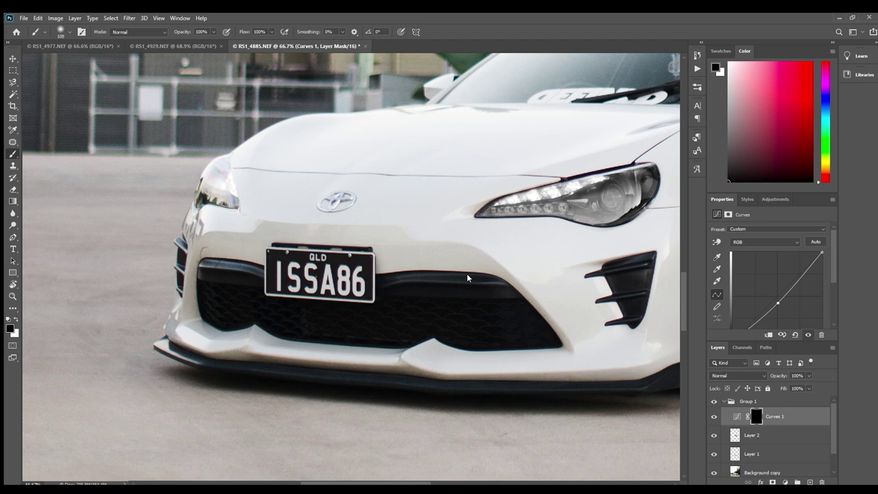
pyautogui.click(756, 415)
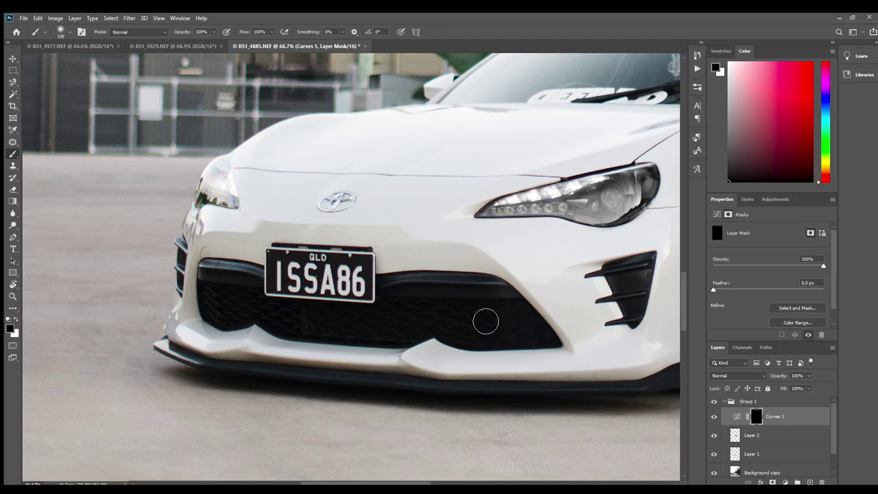
pyautogui.press('x')
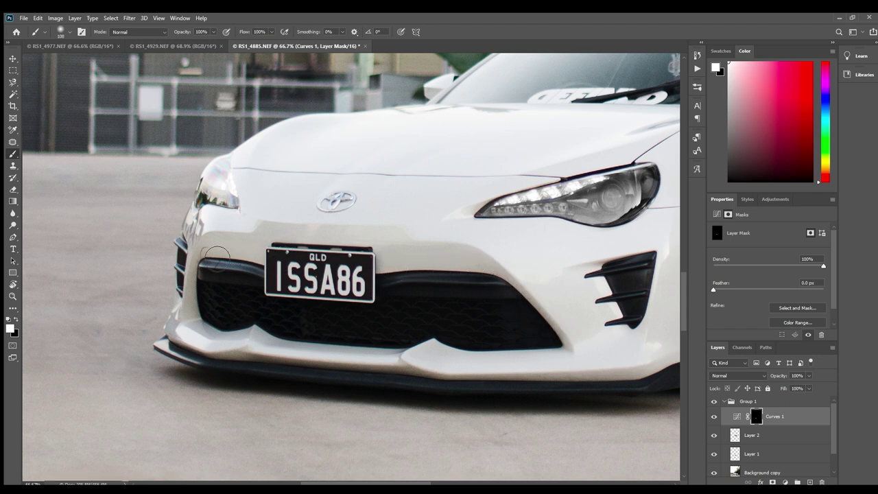
pyautogui.moveTo(211, 258)
pyautogui.mouseDown()
pyautogui.moveTo(253, 251)
pyautogui.moveTo(218, 272)
pyautogui.moveTo(206, 331)
pyautogui.moveTo(404, 358)
pyautogui.moveTo(415, 343)
pyautogui.moveTo(567, 353)
pyautogui.moveTo(472, 275)
pyautogui.mouseUp()
# Examine the darkened grille and the surrounding headlights, bumper vents, front wheel, windscreen and door for remaining areas that need darkening.
pyautogui.moveTo(532, 258); pyautogui.dragTo(213, 323)
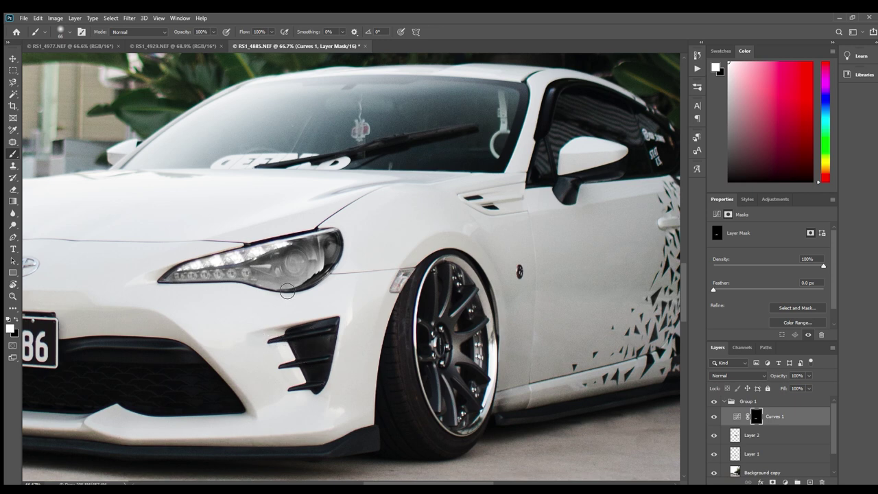
pyautogui.moveTo(593, 276); pyautogui.dragTo(453, 261)
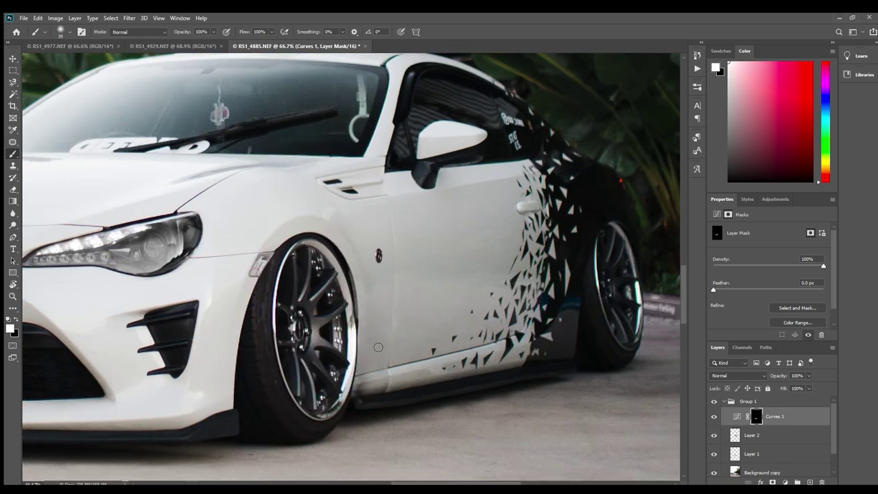
pyautogui.moveTo(208, 269)
pyautogui.mouseDown()
pyautogui.moveTo(358, 341)
pyautogui.moveTo(398, 372)
pyautogui.mouseUp()
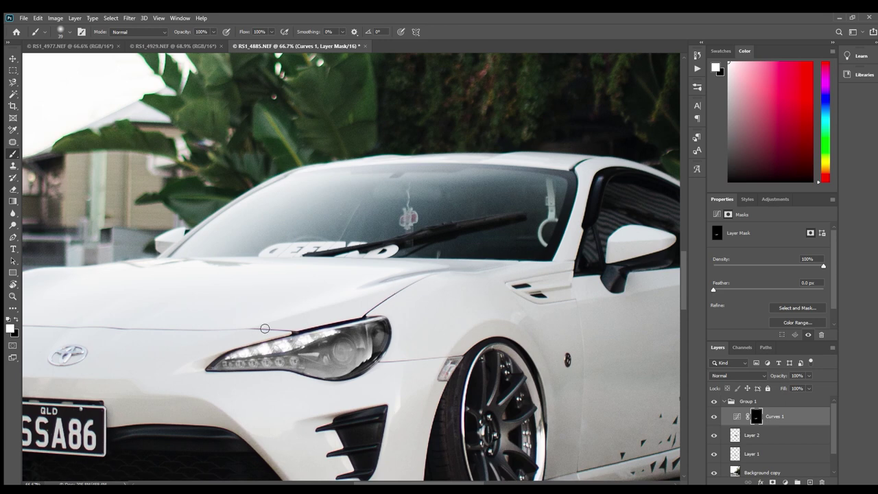
pyautogui.moveTo(335, 348); pyautogui.dragTo(349, 347)
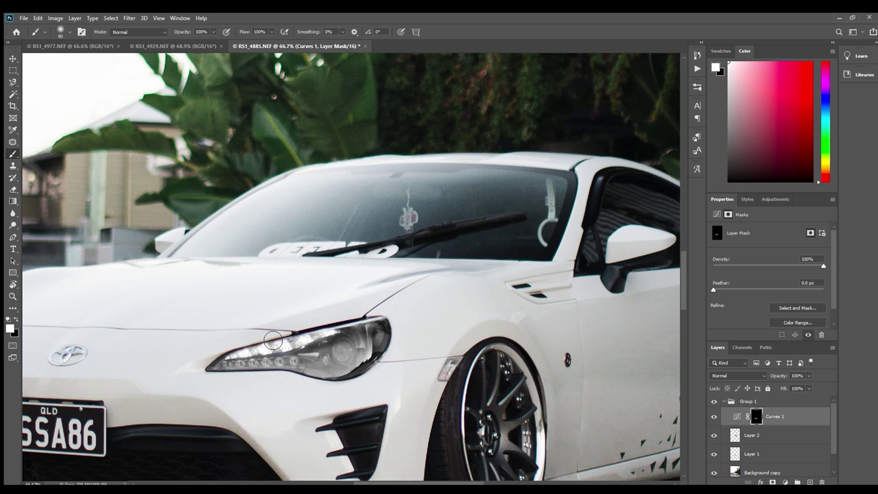
pyautogui.hscroll(-5, 412, 305)
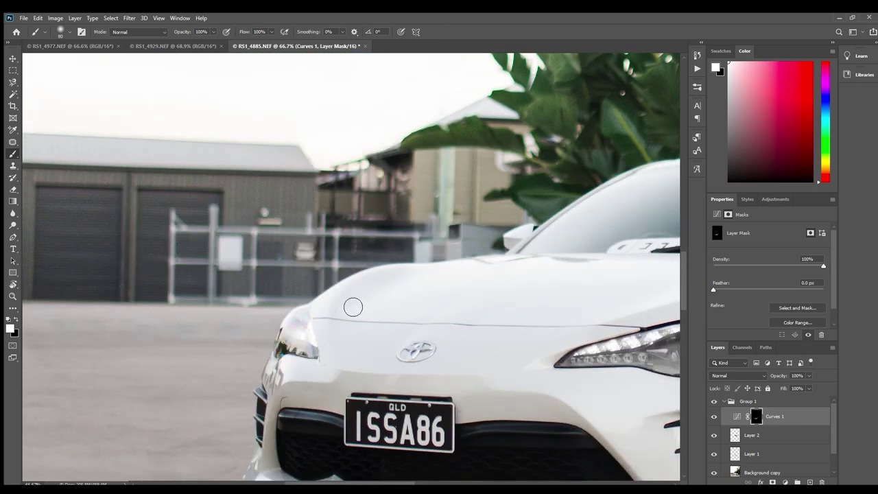
pyautogui.moveTo(443, 366); pyautogui.dragTo(527, 281)
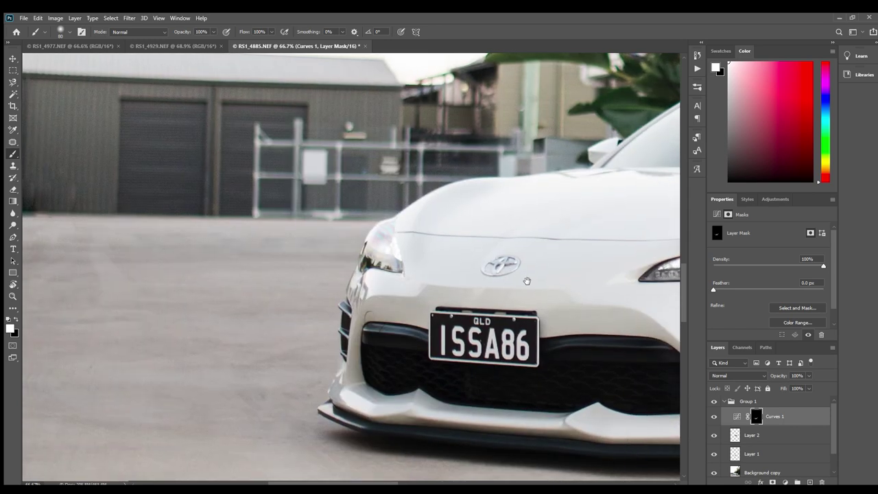
pyautogui.moveTo(544, 310); pyautogui.dragTo(476, 299)
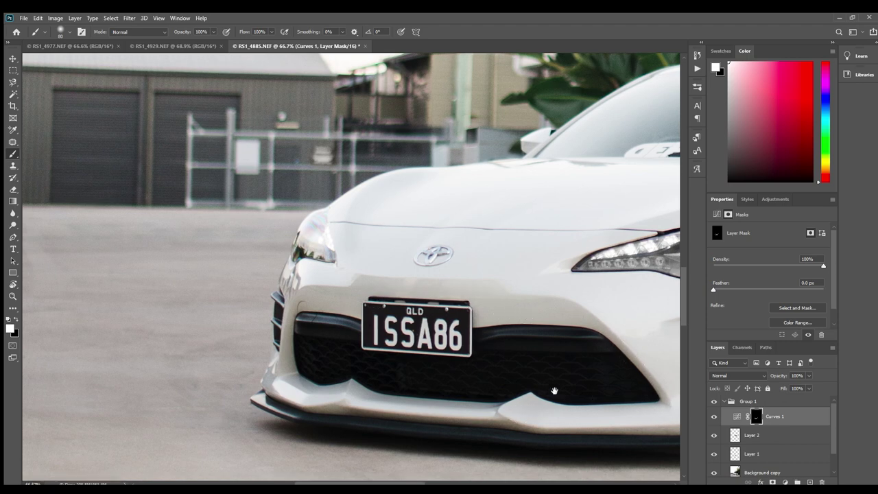
pyautogui.moveTo(554, 390); pyautogui.dragTo(115, 347)
pyautogui.moveTo(369, 295); pyautogui.dragTo(337, 369)
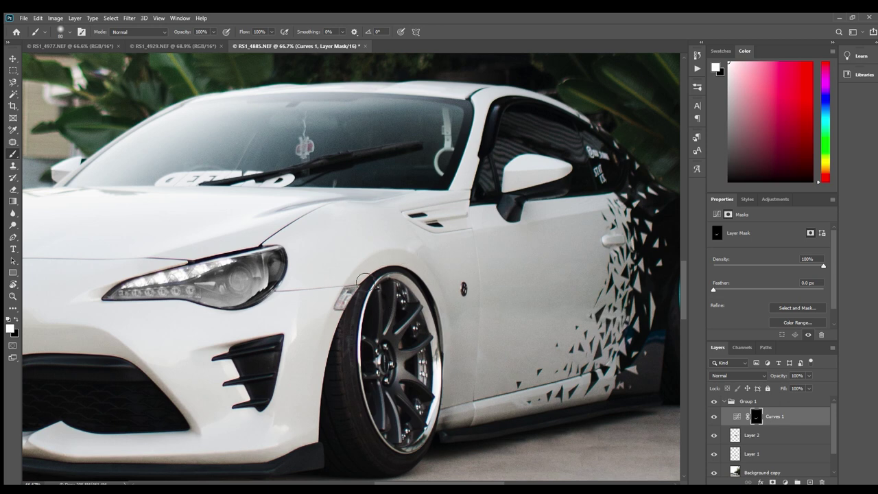
pyautogui.moveTo(449, 275); pyautogui.dragTo(312, 260)
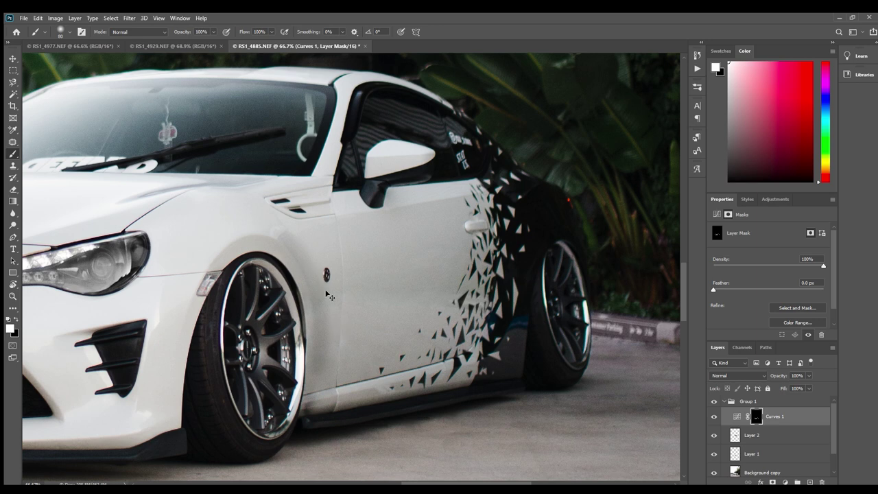
# Undo the last stroke on the Curves mask and set the Brush opacity to 33% for subtler mask painting.
pyautogui.hotkey('ctrl', 'z')
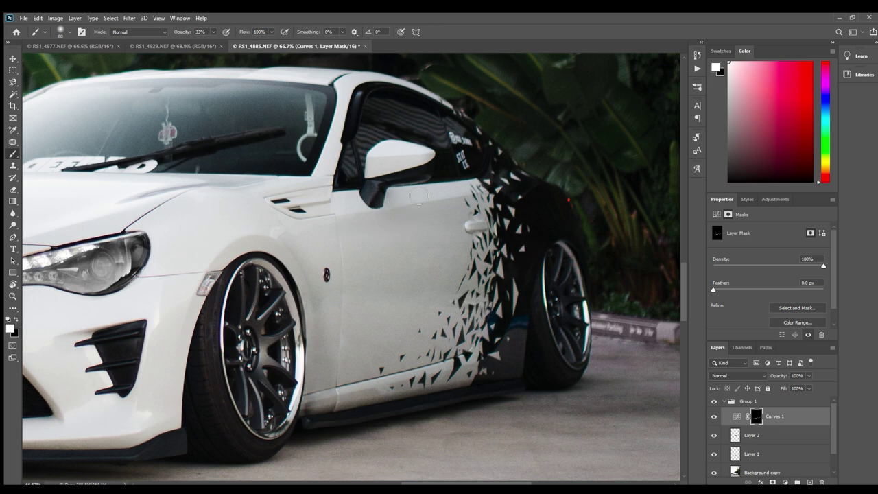
pyautogui.moveTo(303, 186); pyautogui.dragTo(319, 210)
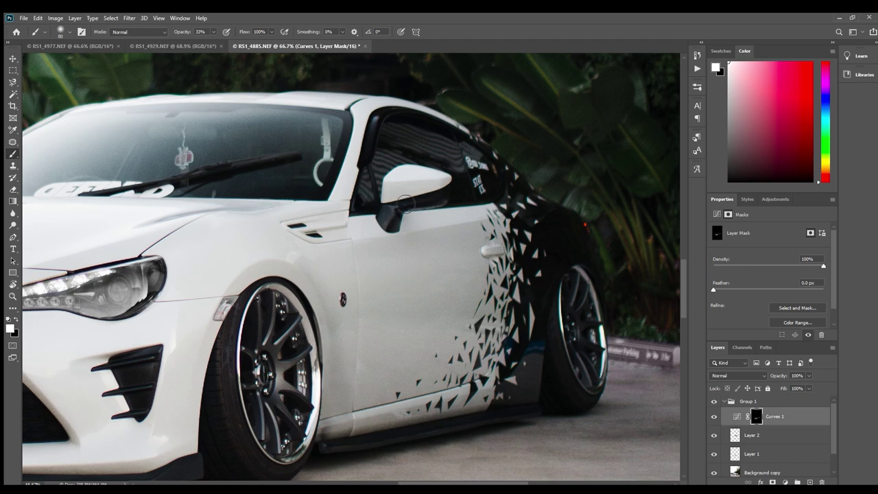
pyautogui.moveTo(221, 243); pyautogui.dragTo(588, 225)
pyautogui.moveTo(451, 236); pyautogui.dragTo(585, 175)
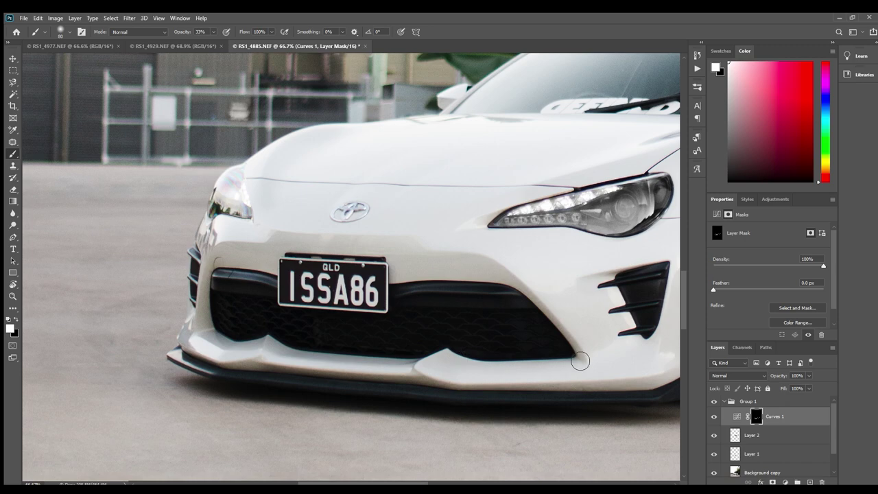
pyautogui.moveTo(547, 238); pyautogui.dragTo(93, 289)
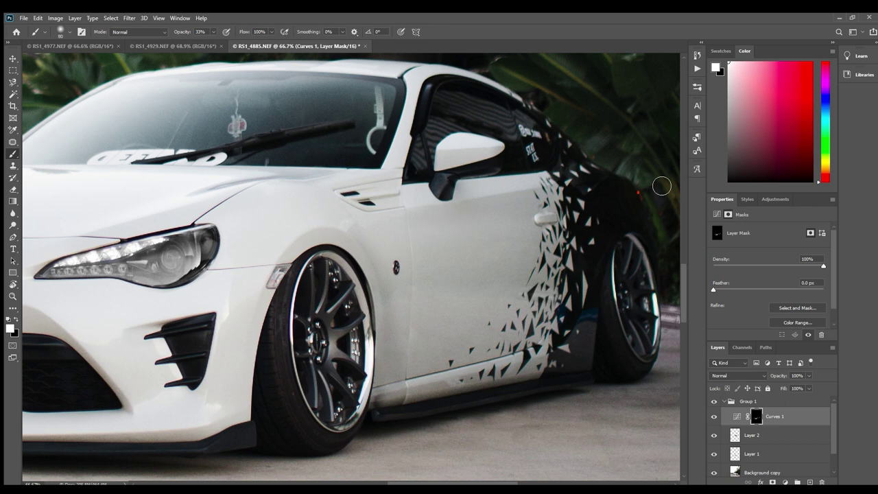
pyautogui.moveTo(417, 263)
pyautogui.mouseDown()
pyautogui.moveTo(696, 295)
pyautogui.moveTo(424, 274)
pyautogui.mouseUp()
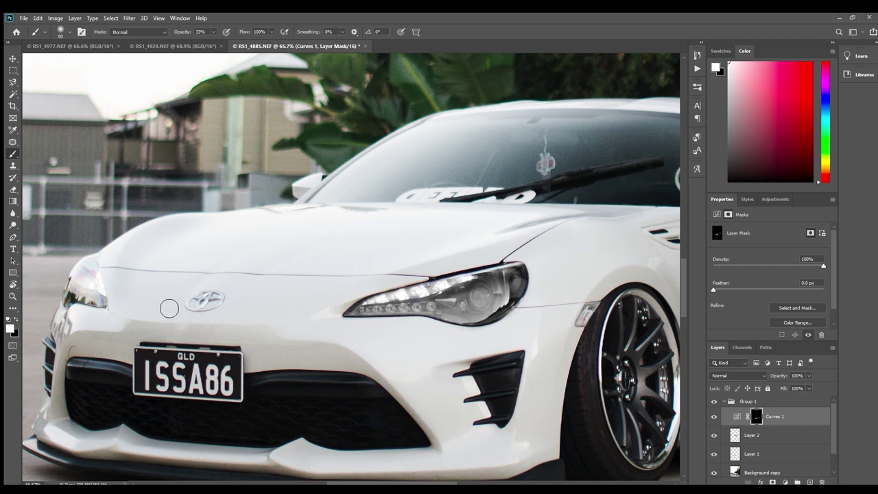
# Select Layer 1 and brush black at 33% opacity over the inner edge of the far headlight to reduce its colour tint.
pyautogui.moveTo(83, 296)
pyautogui.mouseDown()
pyautogui.moveTo(93, 272)
pyautogui.moveTo(77, 303)
pyautogui.moveTo(415, 294)
pyautogui.mouseUp()
pyautogui.press('z')
pyautogui.doubleClick(404, 281)
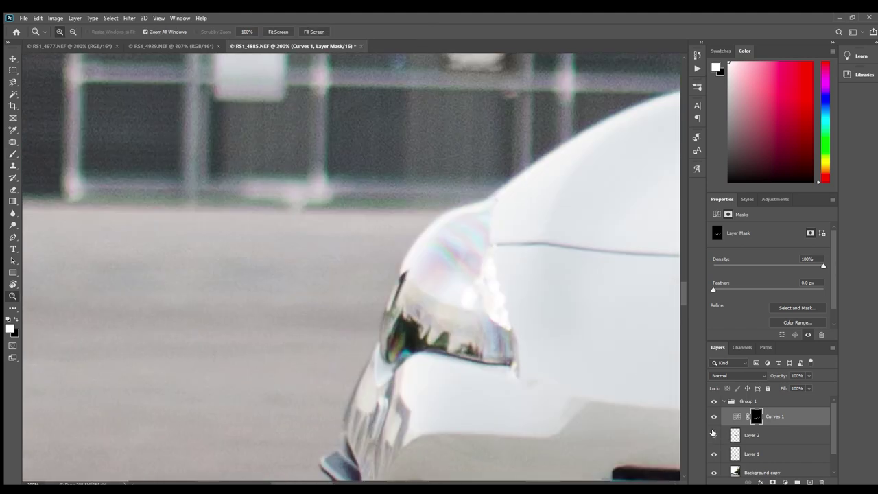
pyautogui.click(733, 455)
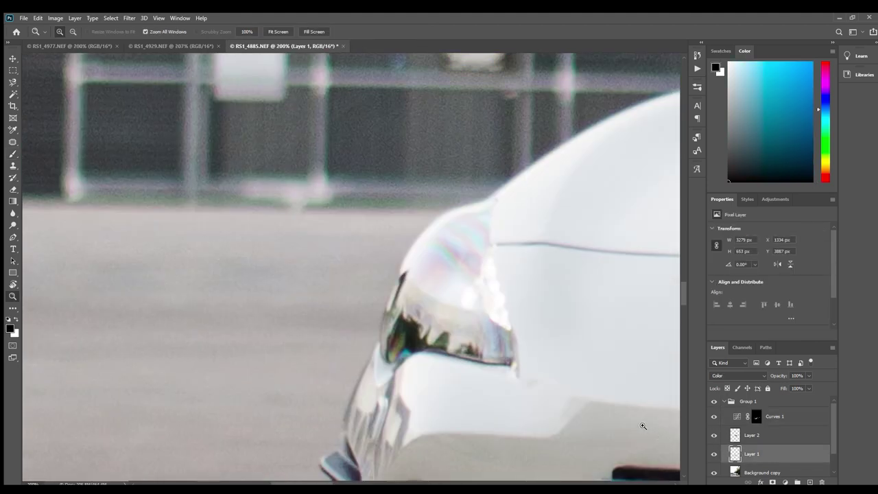
pyautogui.press('b')
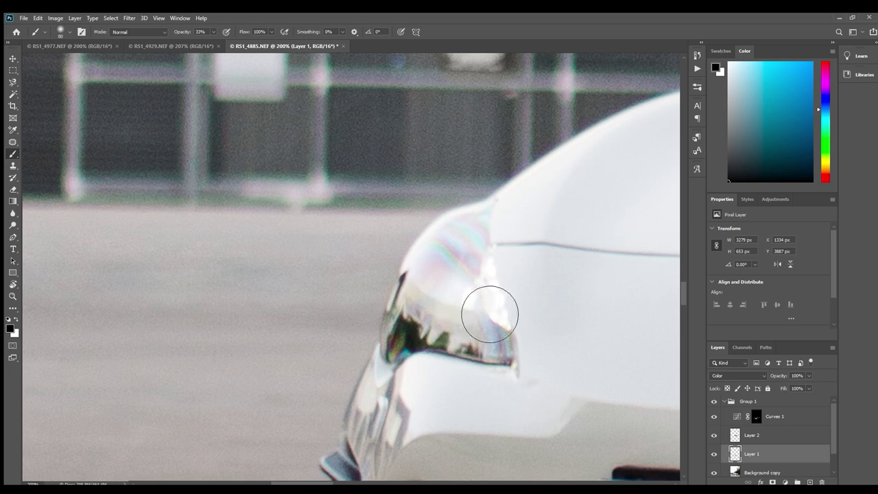
pyautogui.moveTo(490, 308); pyautogui.dragTo(482, 274)
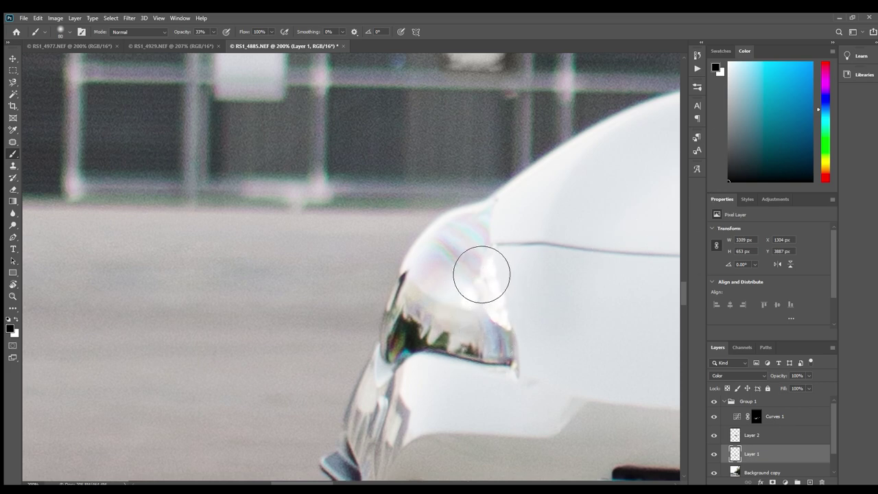
# Set the Brush opacity to 100% and paint black on Layer 1 over the far headlight, with a smaller brush in its dark lower corner.
pyautogui.click(213, 31)
pyautogui.moveTo(208, 39); pyautogui.dragTo(263, 43)
pyautogui.moveTo(471, 283)
pyautogui.mouseDown()
pyautogui.moveTo(491, 266)
pyautogui.moveTo(499, 344)
pyautogui.moveTo(510, 363)
pyautogui.moveTo(474, 352)
pyautogui.mouseUp()
pyautogui.press('[')
pyautogui.press('[')
pyautogui.press('[')
pyautogui.press('[')
pyautogui.press('[')
pyautogui.press('[')
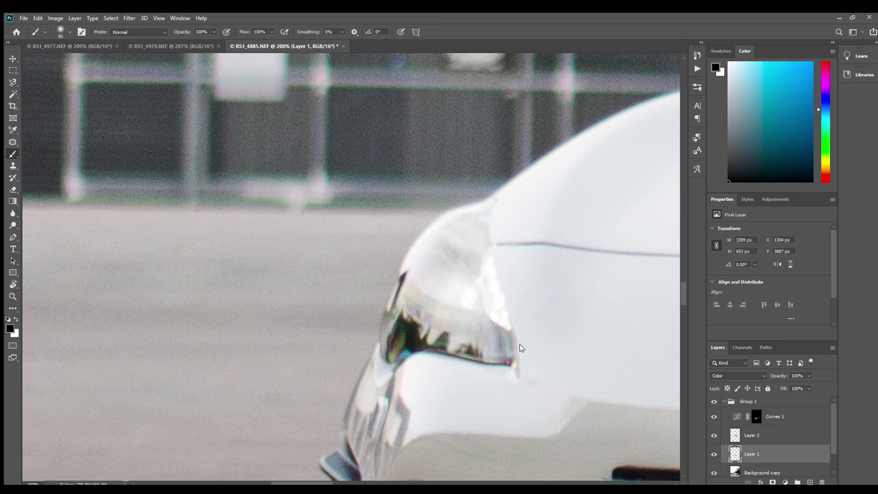
pyautogui.moveTo(397, 328); pyautogui.dragTo(404, 359)
# Select Group 1 and compare the whole photo with the Curves 1 adjustment hidden and shown.
pyautogui.press('z')
pyautogui.keyDown('alt'); pyautogui.click(462, 322); pyautogui.keyUp('alt')
pyautogui.keyDown('alt'); pyautogui.click(461, 324); pyautogui.keyUp('alt')
pyautogui.keyDown('alt'); pyautogui.click(461, 323); pyautogui.keyUp('alt')
pyautogui.keyDown('alt'); pyautogui.click(461, 323); pyautogui.keyUp('alt')
pyautogui.keyDown('alt'); pyautogui.click(461, 324); pyautogui.keyUp('alt')
pyautogui.keyDown('alt'); pyautogui.click(460, 322); pyautogui.keyUp('alt')
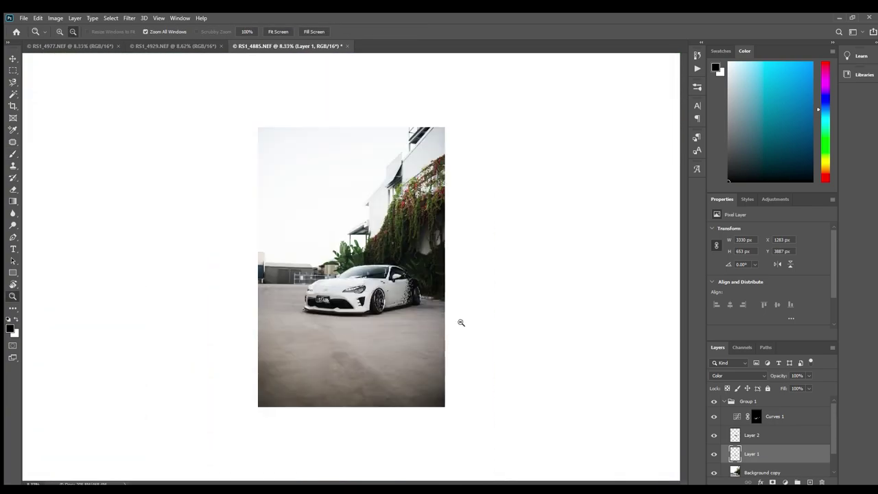
pyautogui.click(460, 320)
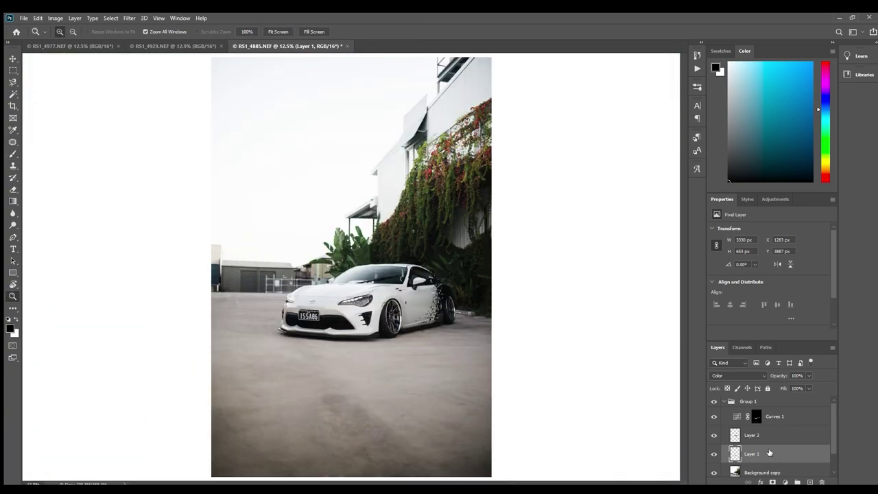
pyautogui.click(724, 402)
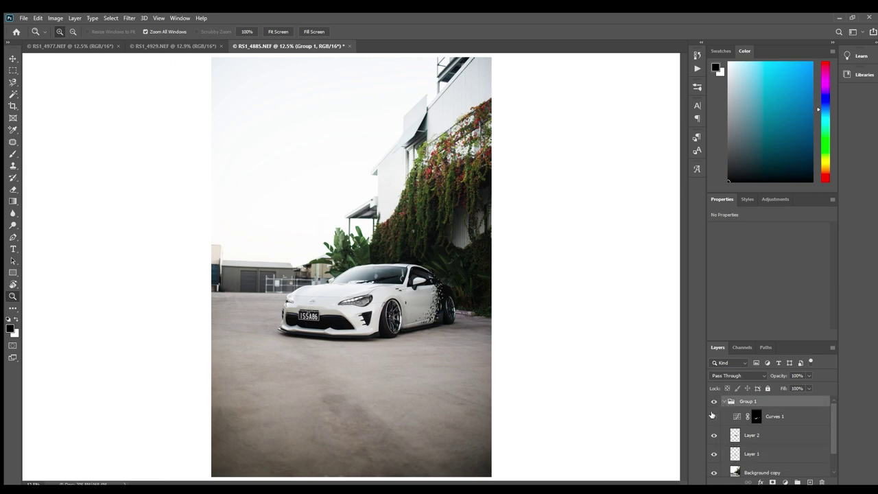
pyautogui.click(713, 416)
pyautogui.click(712, 415)
pyautogui.click(712, 415)
pyautogui.click(712, 415)
pyautogui.click(712, 415)
pyautogui.click(713, 415)
# Compare the enlarged car with the Curves 1 darkening hidden and shown.
pyautogui.hotkey('ctrl', '+')
pyautogui.hotkey('ctrl', '+')
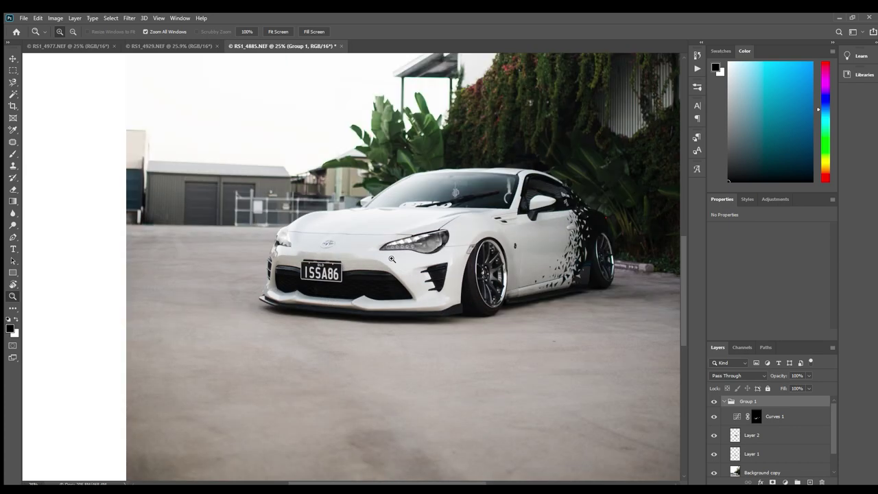
pyautogui.click(716, 416)
pyautogui.click(716, 416)
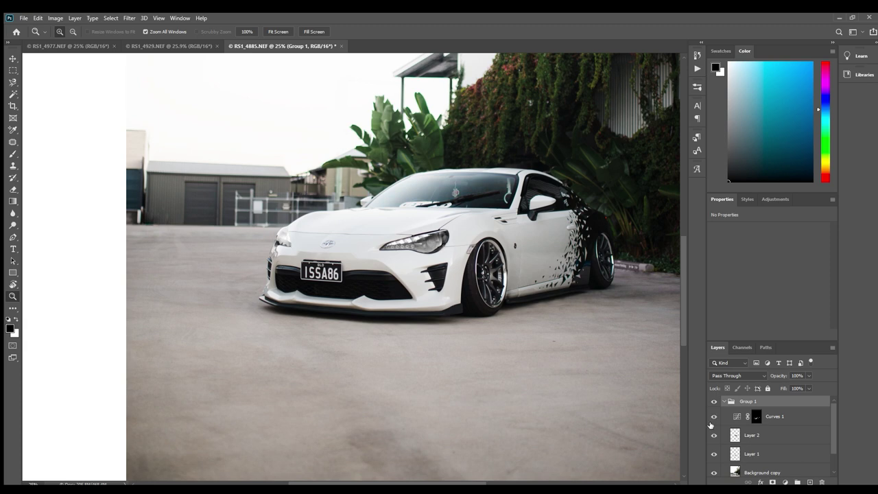
pyautogui.click(713, 416)
pyautogui.click(714, 417)
pyautogui.click(714, 417)
# Compare the full photo with Curves 1 switched off and on, and with all of Group 1's retouching hidden and shown.
pyautogui.keyDown('alt'); pyautogui.click(511, 311); pyautogui.keyUp('alt')
pyautogui.keyDown('alt'); pyautogui.click(510, 312); pyautogui.keyUp('alt')
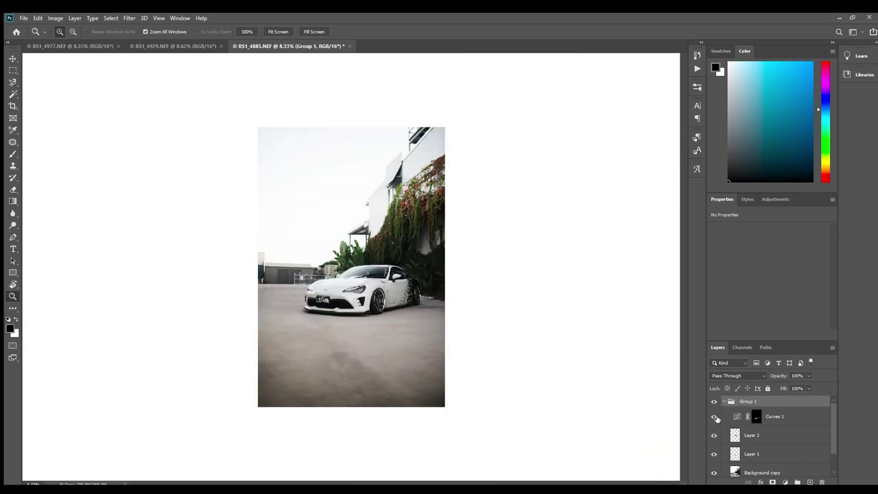
pyautogui.click(714, 417)
pyautogui.click(714, 417)
pyautogui.click(714, 402)
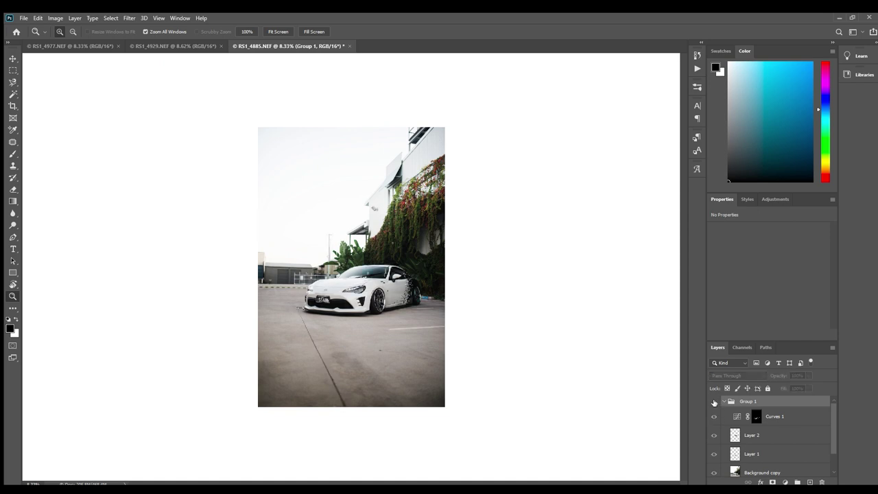
pyautogui.click(714, 402)
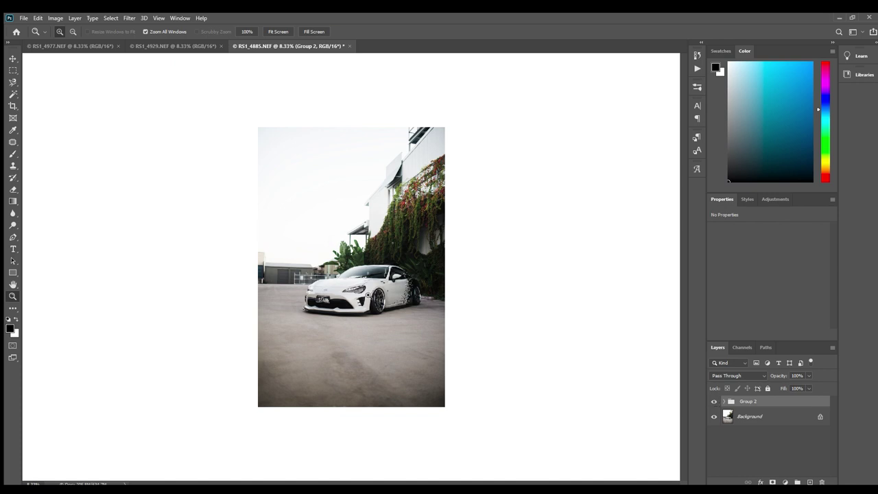
pyautogui.click(368, 295)
pyautogui.keyDown('alt'); pyautogui.click(368, 296); pyautogui.keyUp('alt')
pyautogui.click(369, 296)
pyautogui.keyDown('alt'); pyautogui.click(368, 296); pyautogui.keyUp('alt')
pyautogui.keyDown('alt'); pyautogui.click(369, 295); pyautogui.keyUp('alt')
pyautogui.click(369, 296)
pyautogui.keyDown('alt'); pyautogui.click(368, 296); pyautogui.keyUp('alt')
pyautogui.click(368, 295)
pyautogui.keyDown('alt'); pyautogui.click(369, 296); pyautogui.keyUp('alt')
pyautogui.keyDown('alt'); pyautogui.click(368, 296); pyautogui.keyUp('alt')
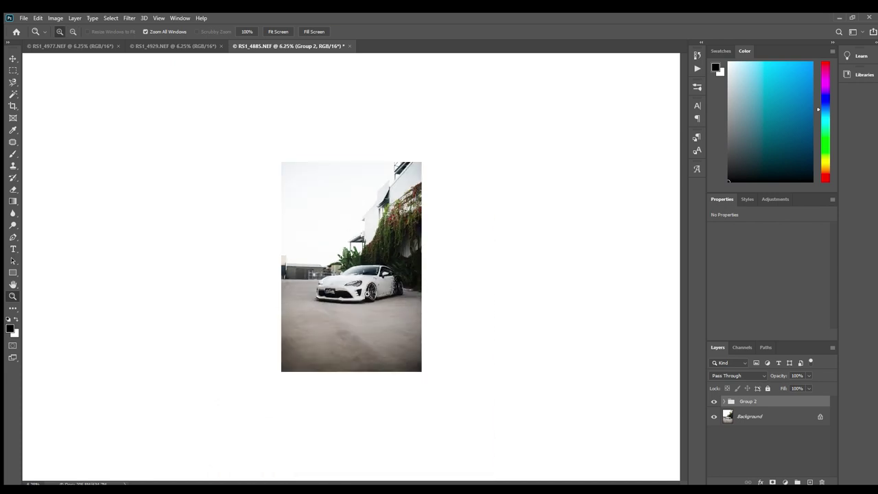
pyautogui.click(369, 296)
pyautogui.click(369, 295)
pyautogui.keyDown('alt'); pyautogui.click(368, 296); pyautogui.keyUp('alt')
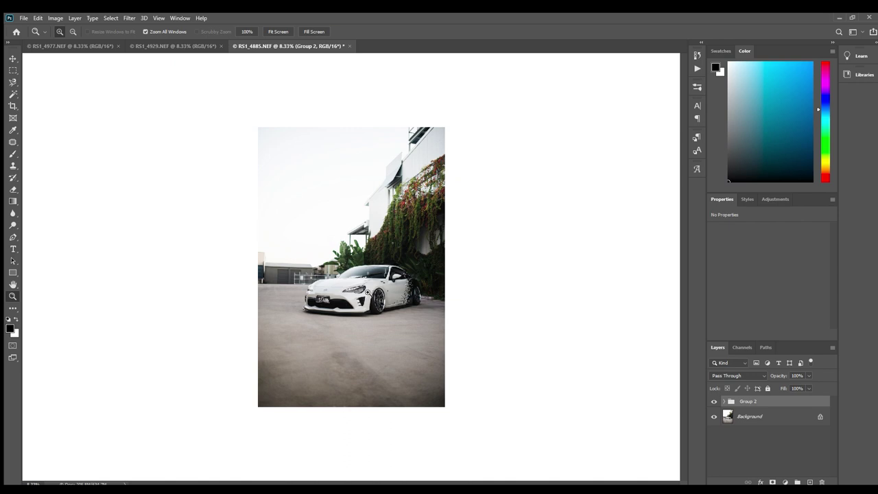
pyautogui.click(368, 294)
pyautogui.keyDown('alt'); pyautogui.click(368, 294); pyautogui.keyUp('alt')
pyautogui.click(368, 294)
pyautogui.keyDown('alt'); pyautogui.click(368, 294); pyautogui.keyUp('alt')
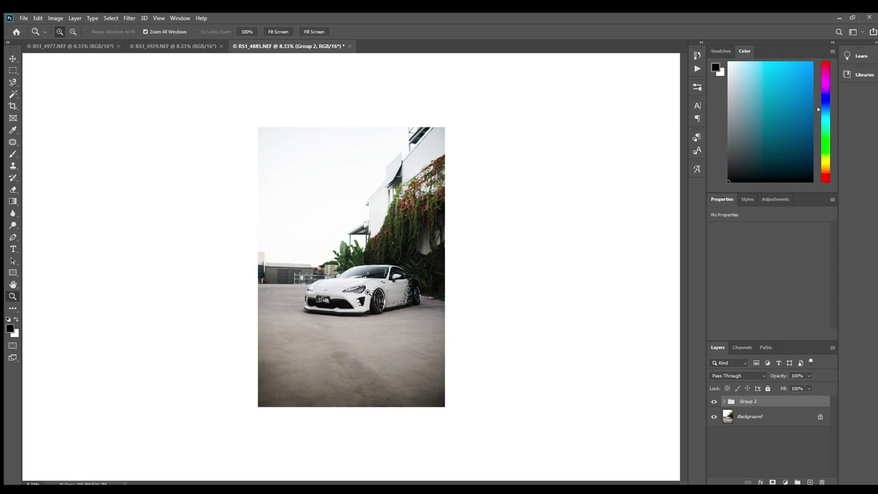